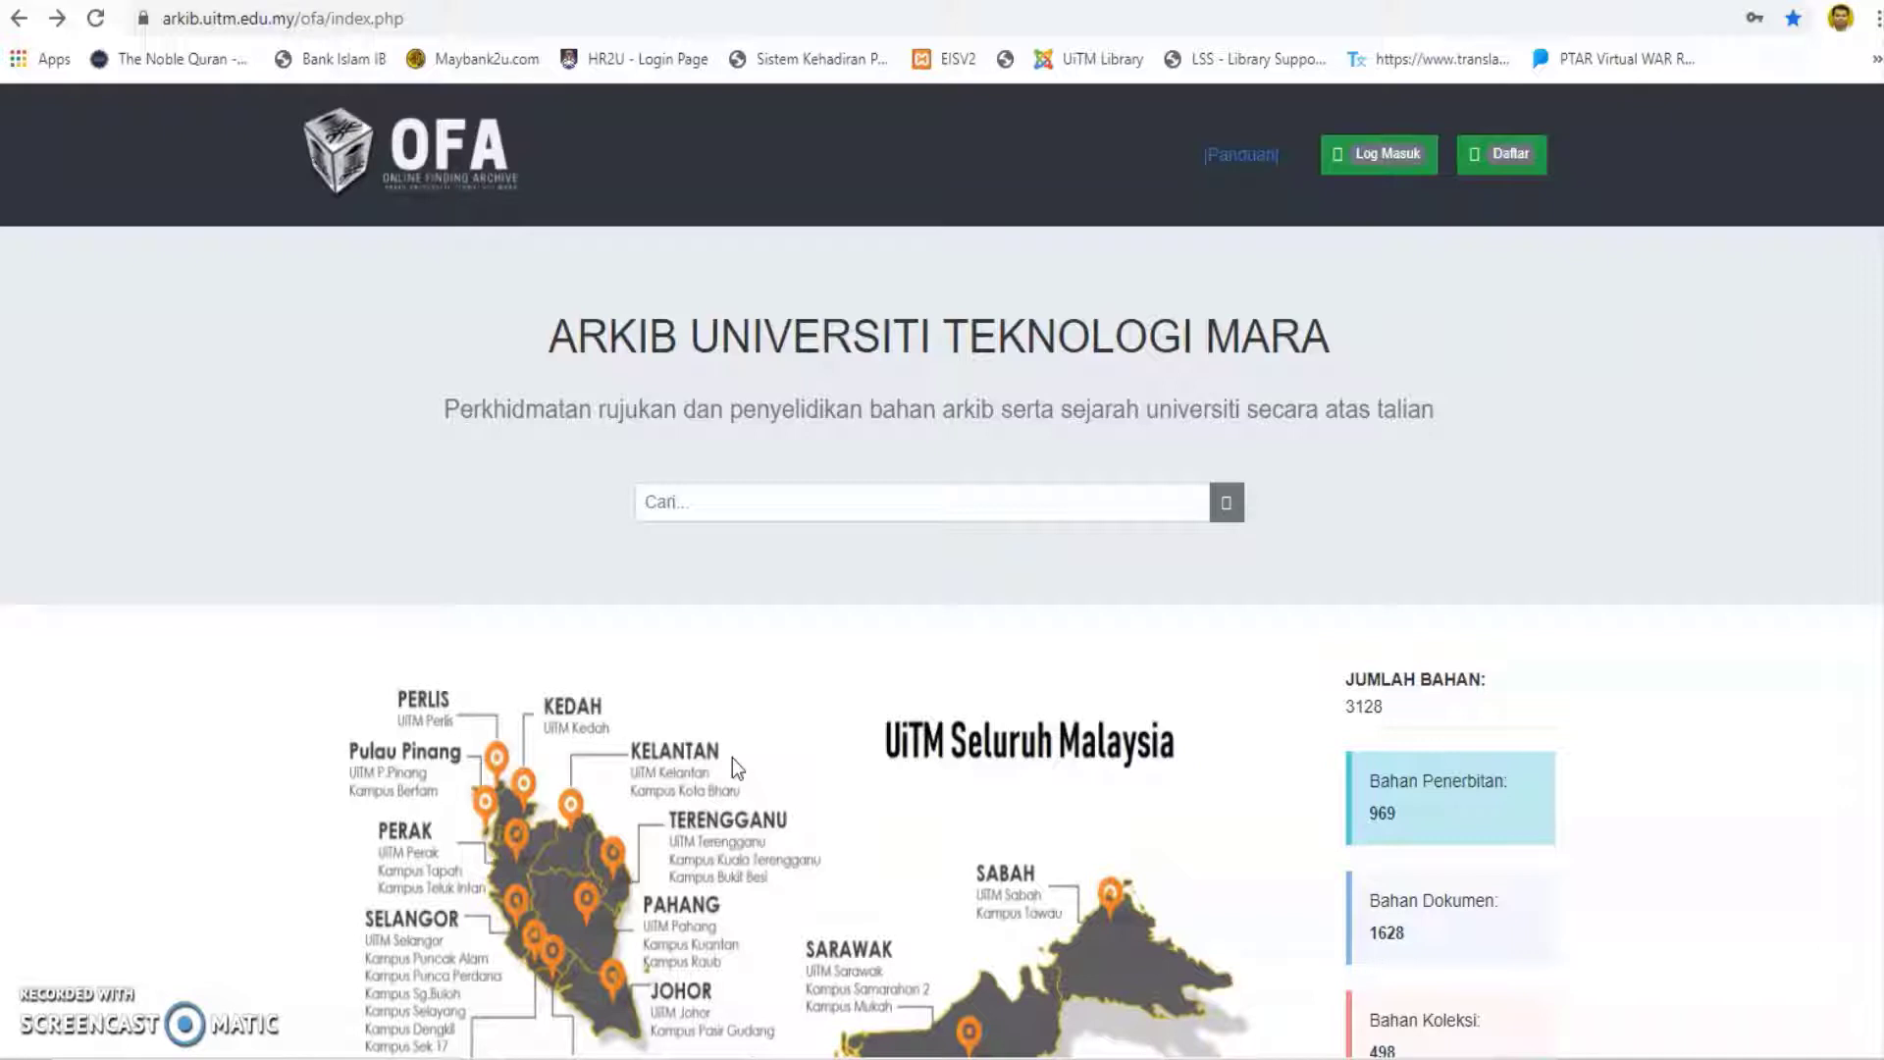
Show the site's full web address and scroll through the archive home page.
{"action": "left_click", "coordinate": [519, 17]}
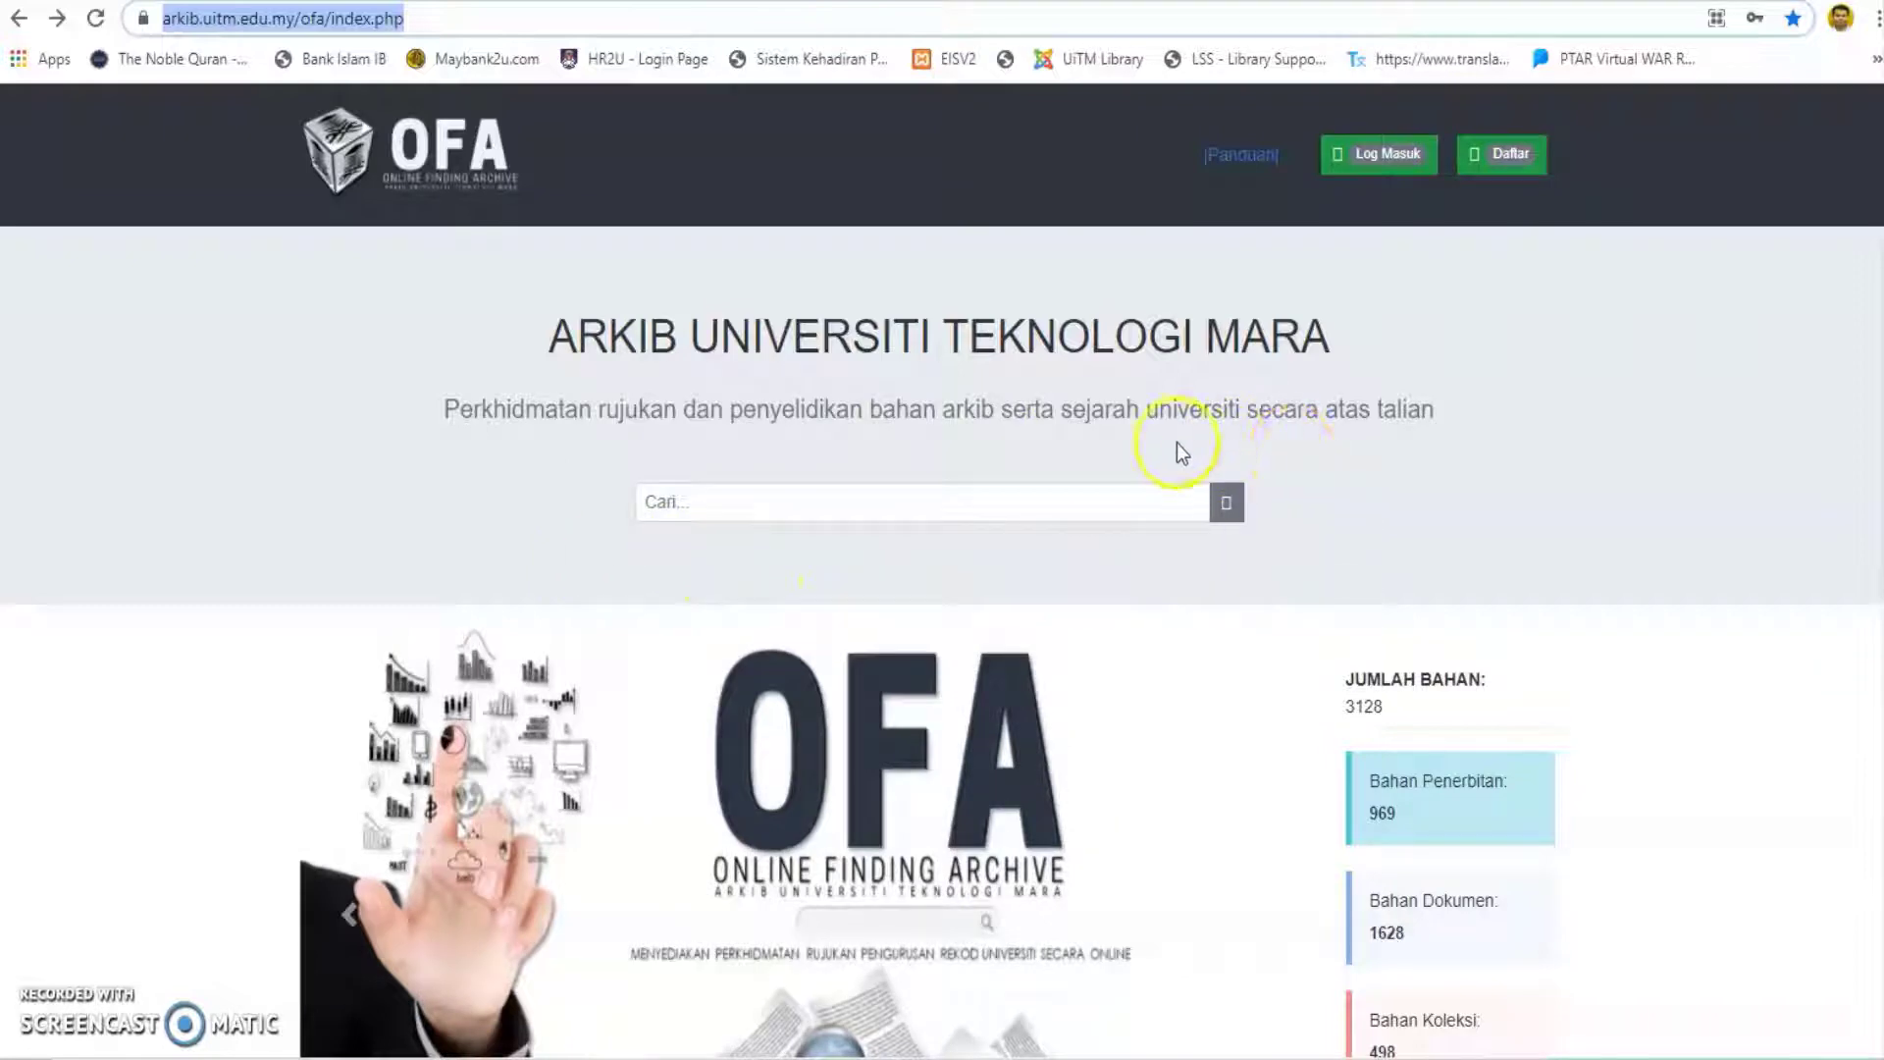
{"action": "scroll", "coordinate": [1754, 715], "scroll_direction": "down", "scroll_amount": 4}
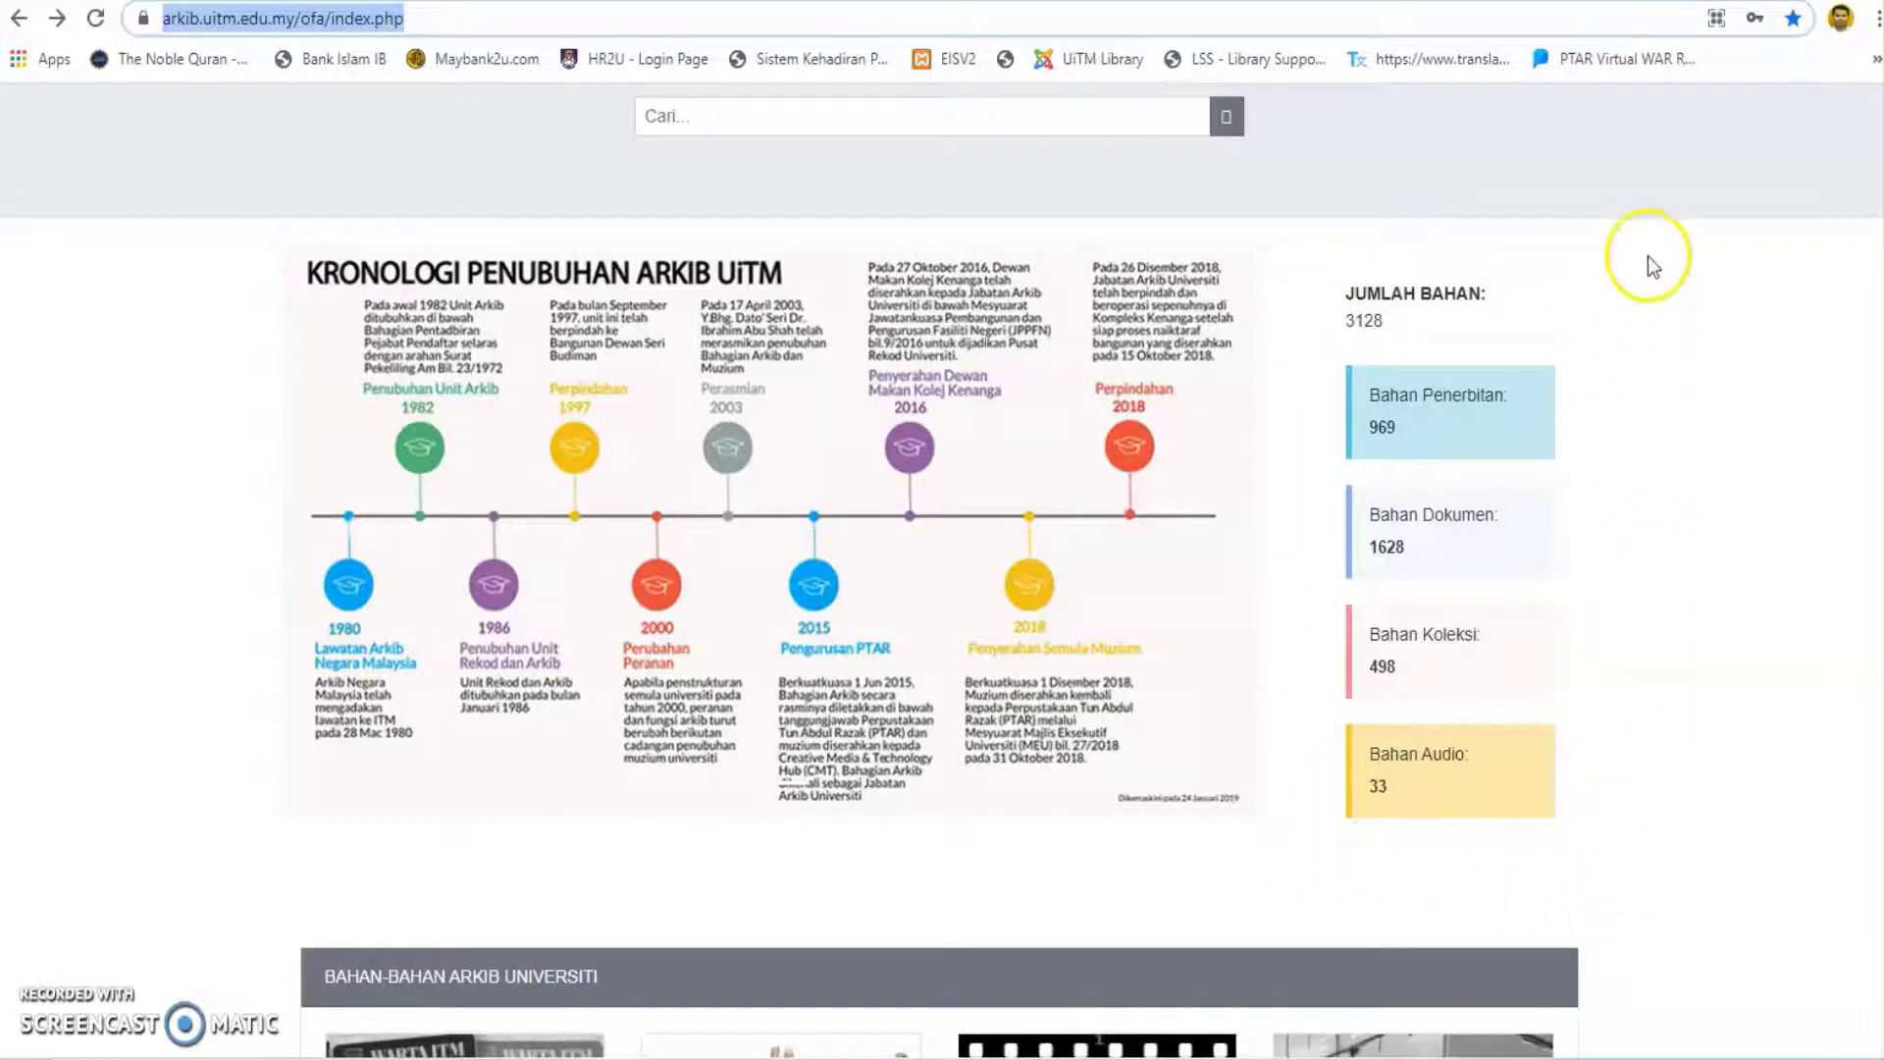
{"action": "scroll", "coordinate": [1757, 473], "scroll_direction": "down", "scroll_amount": 5}
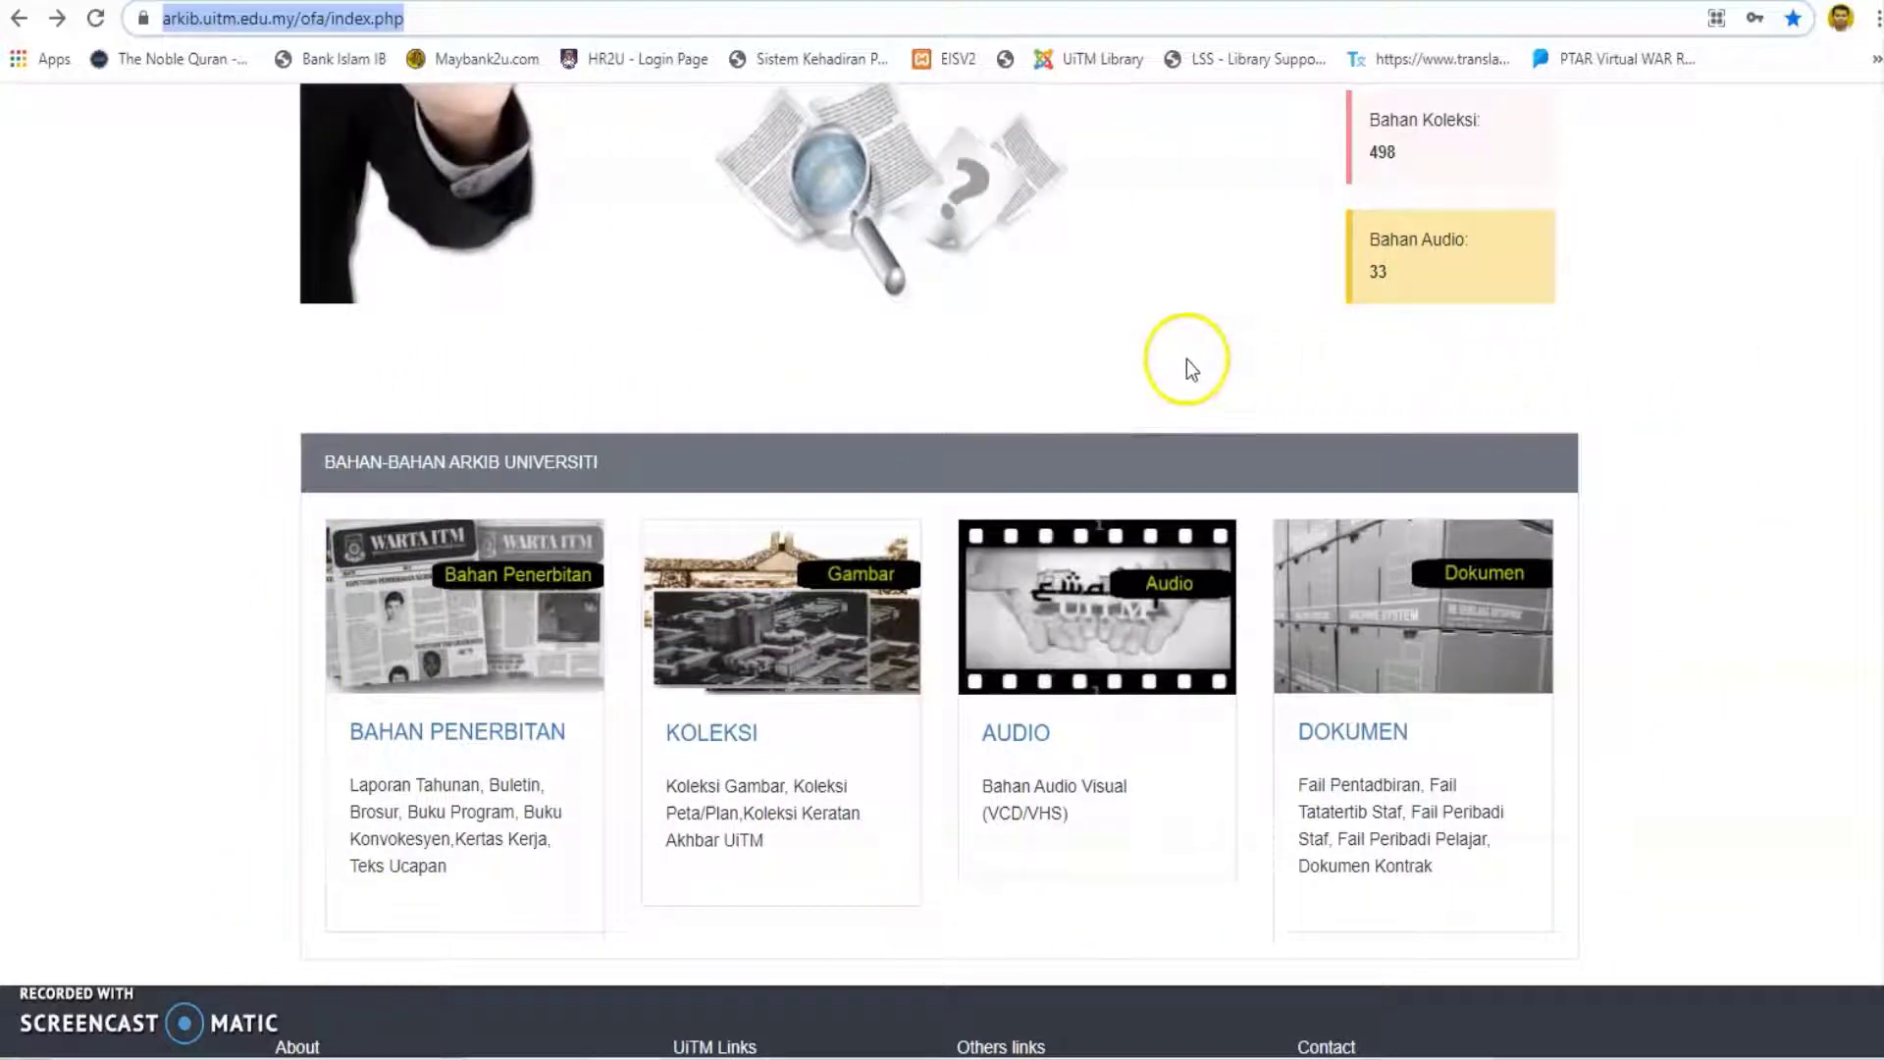
{"action": "scroll", "coordinate": [1675, 462], "scroll_direction": "up", "scroll_amount": 5}
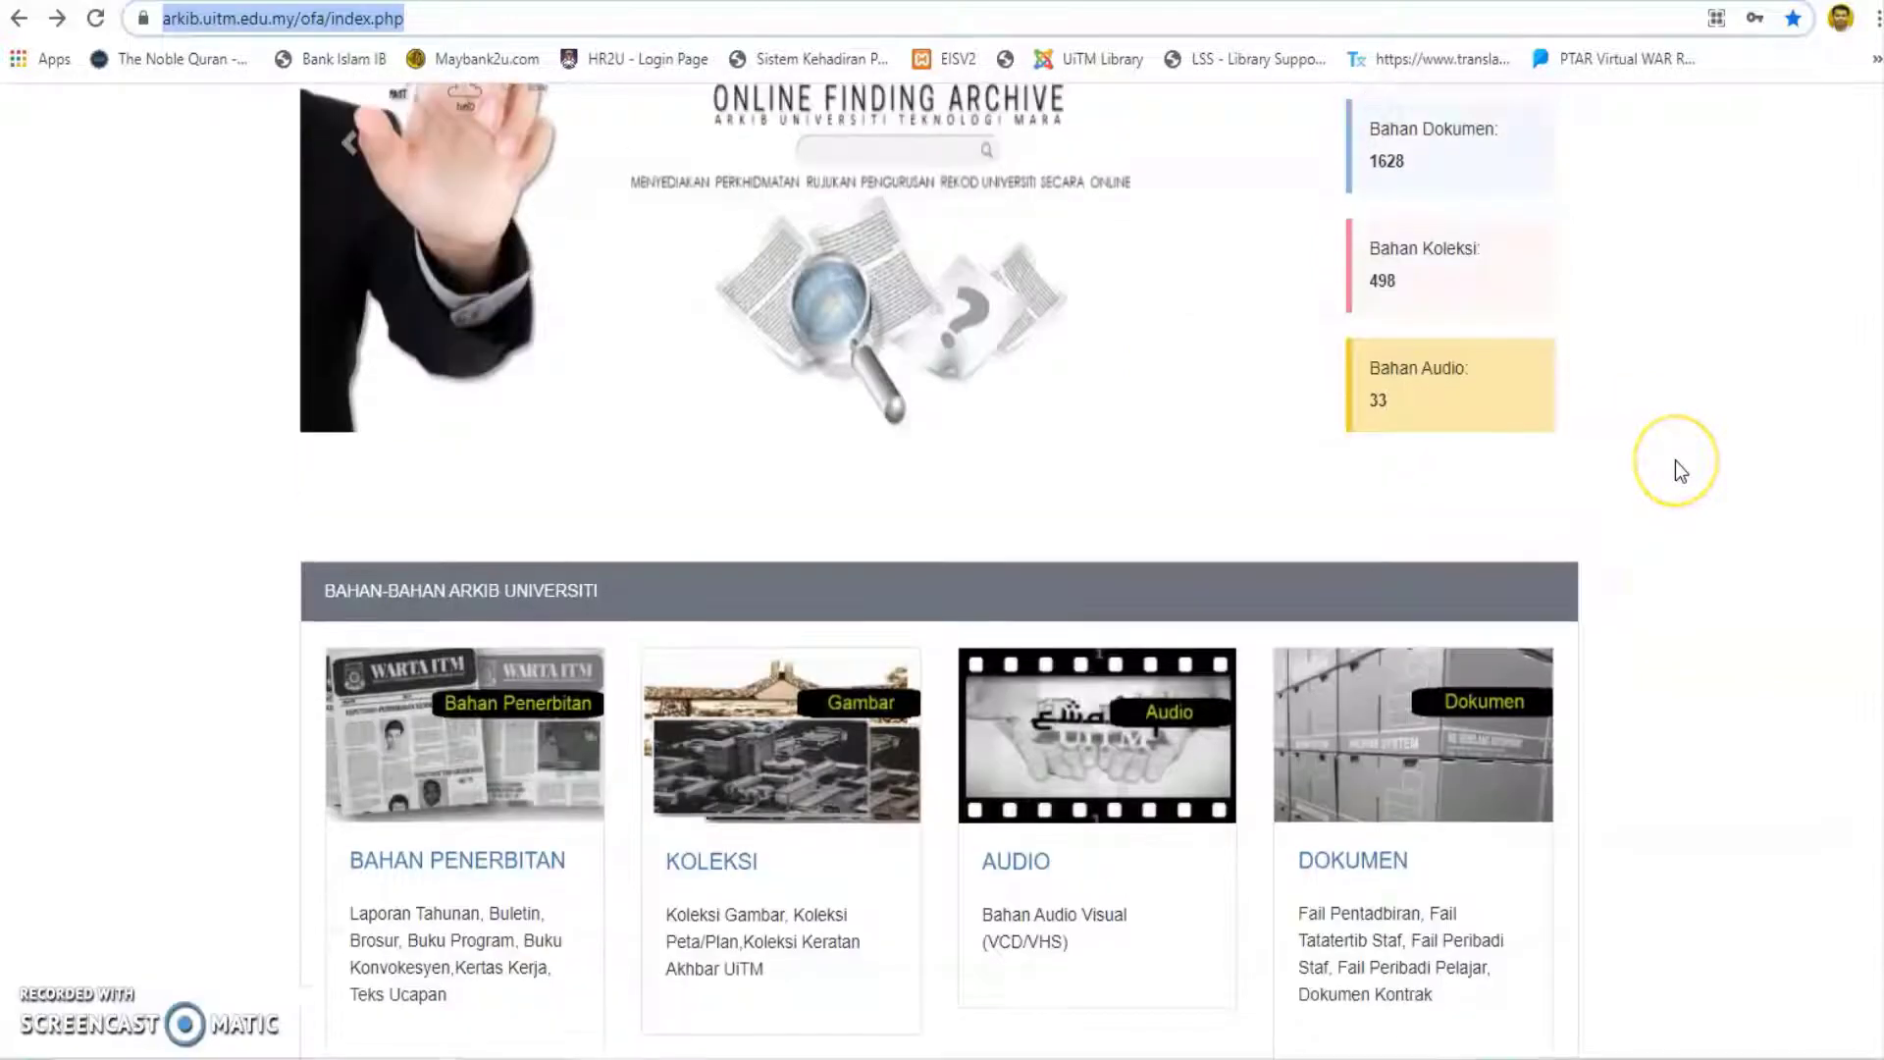
{"action": "scroll", "coordinate": [1675, 461], "scroll_direction": "up", "scroll_amount": 4}
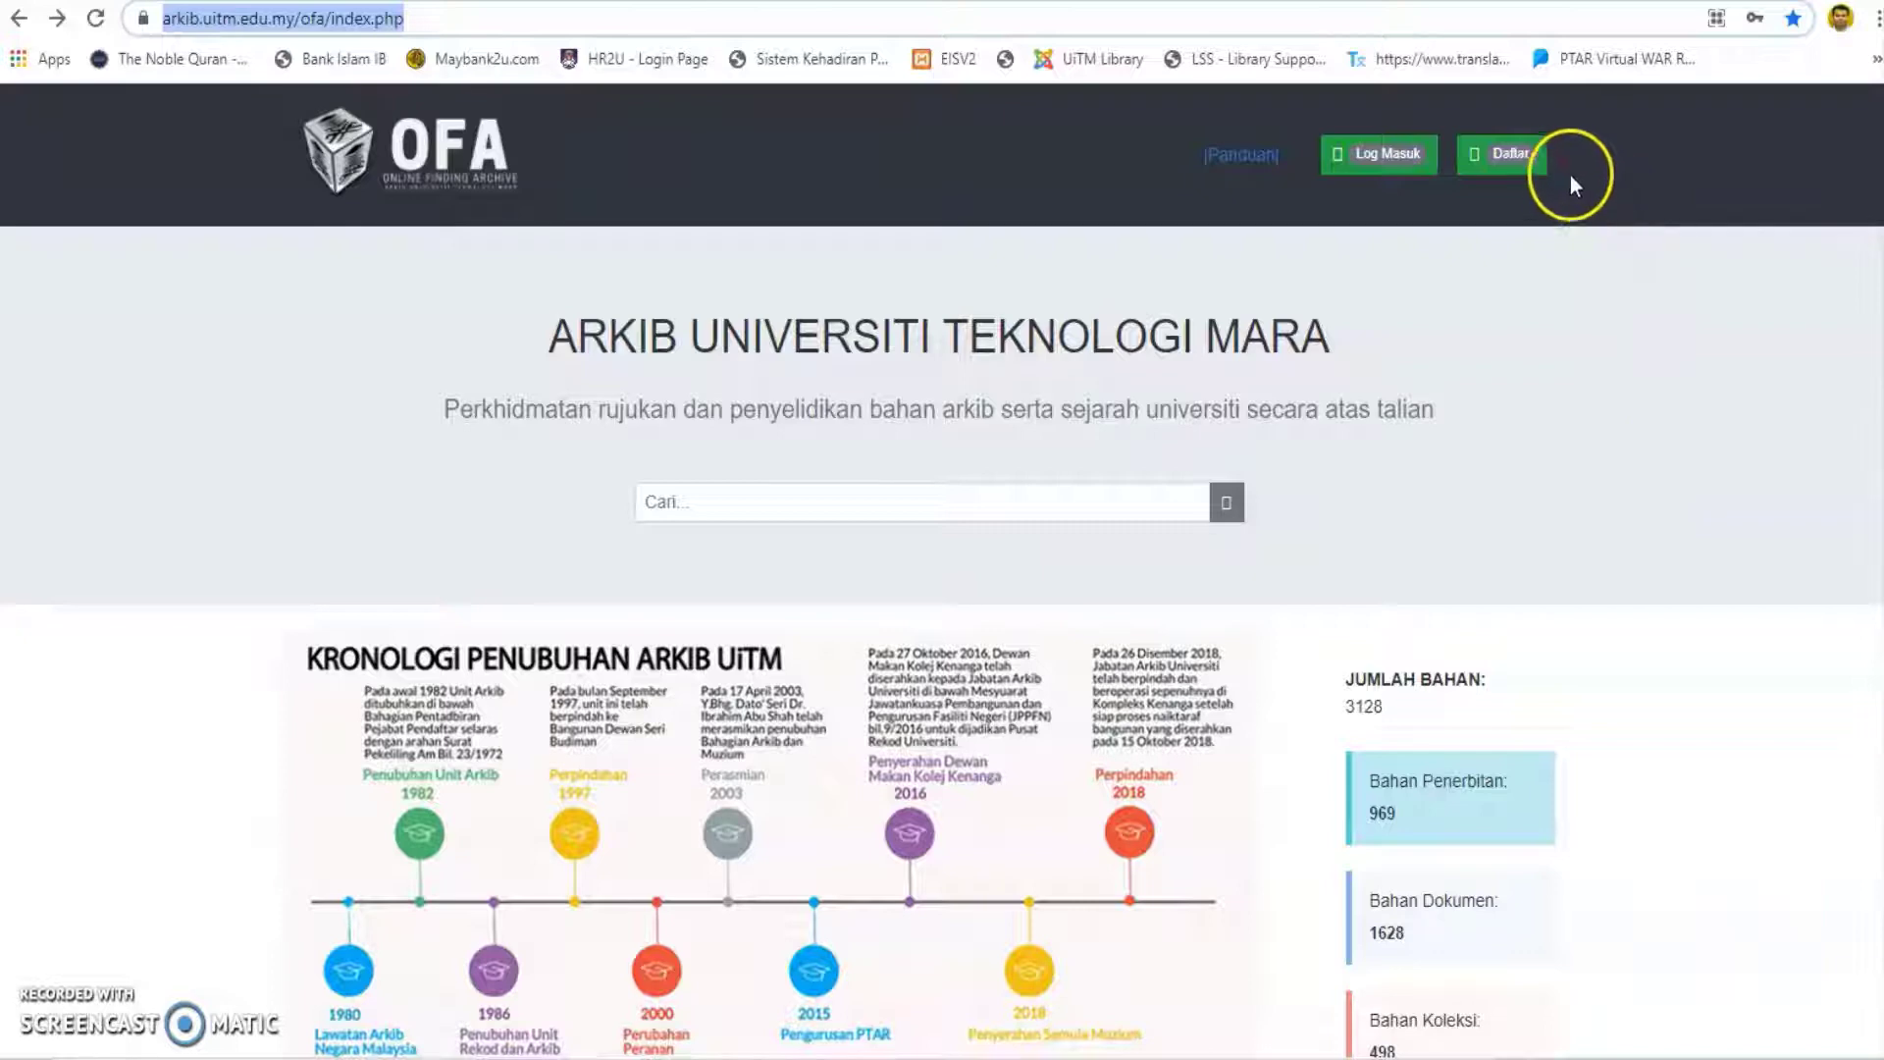
Look over the new-user registration form, then return home and open the pre-filled login box.
{"action": "left_click", "coordinate": [1519, 167]}
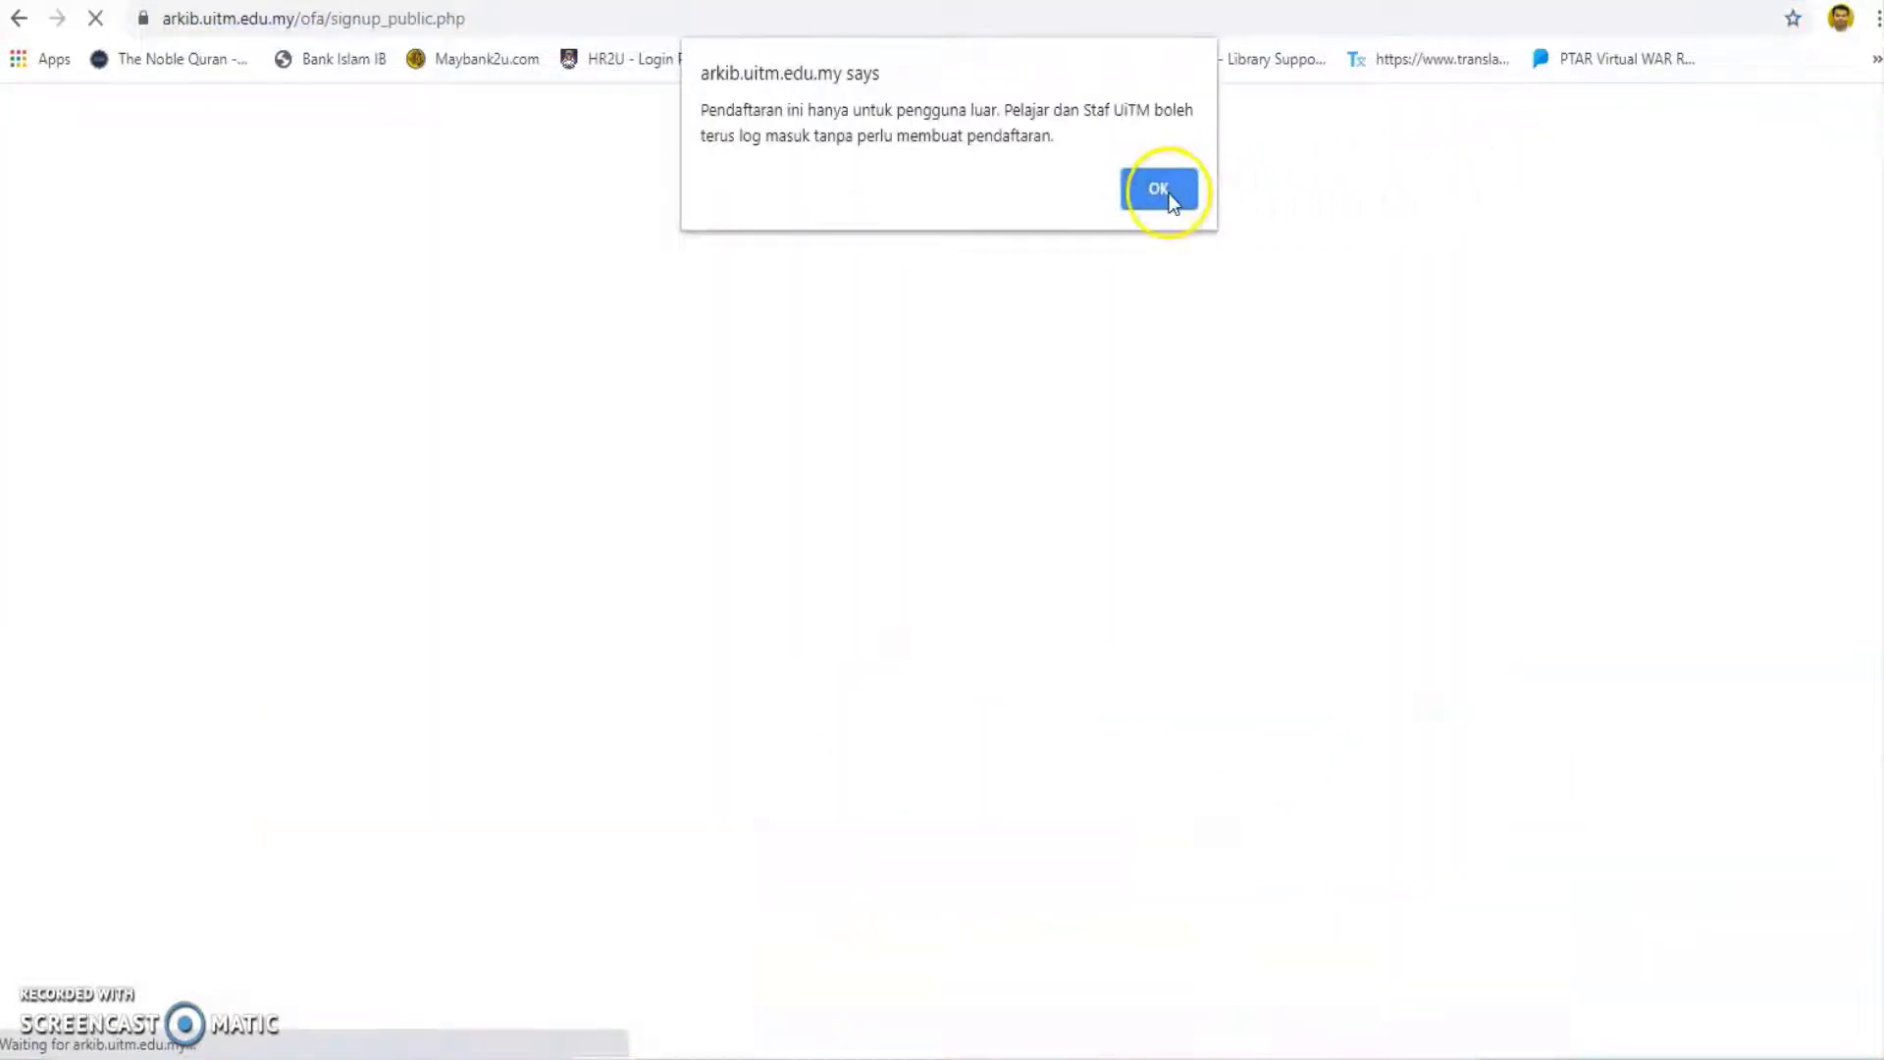
{"action": "left_click", "coordinate": [1169, 192]}
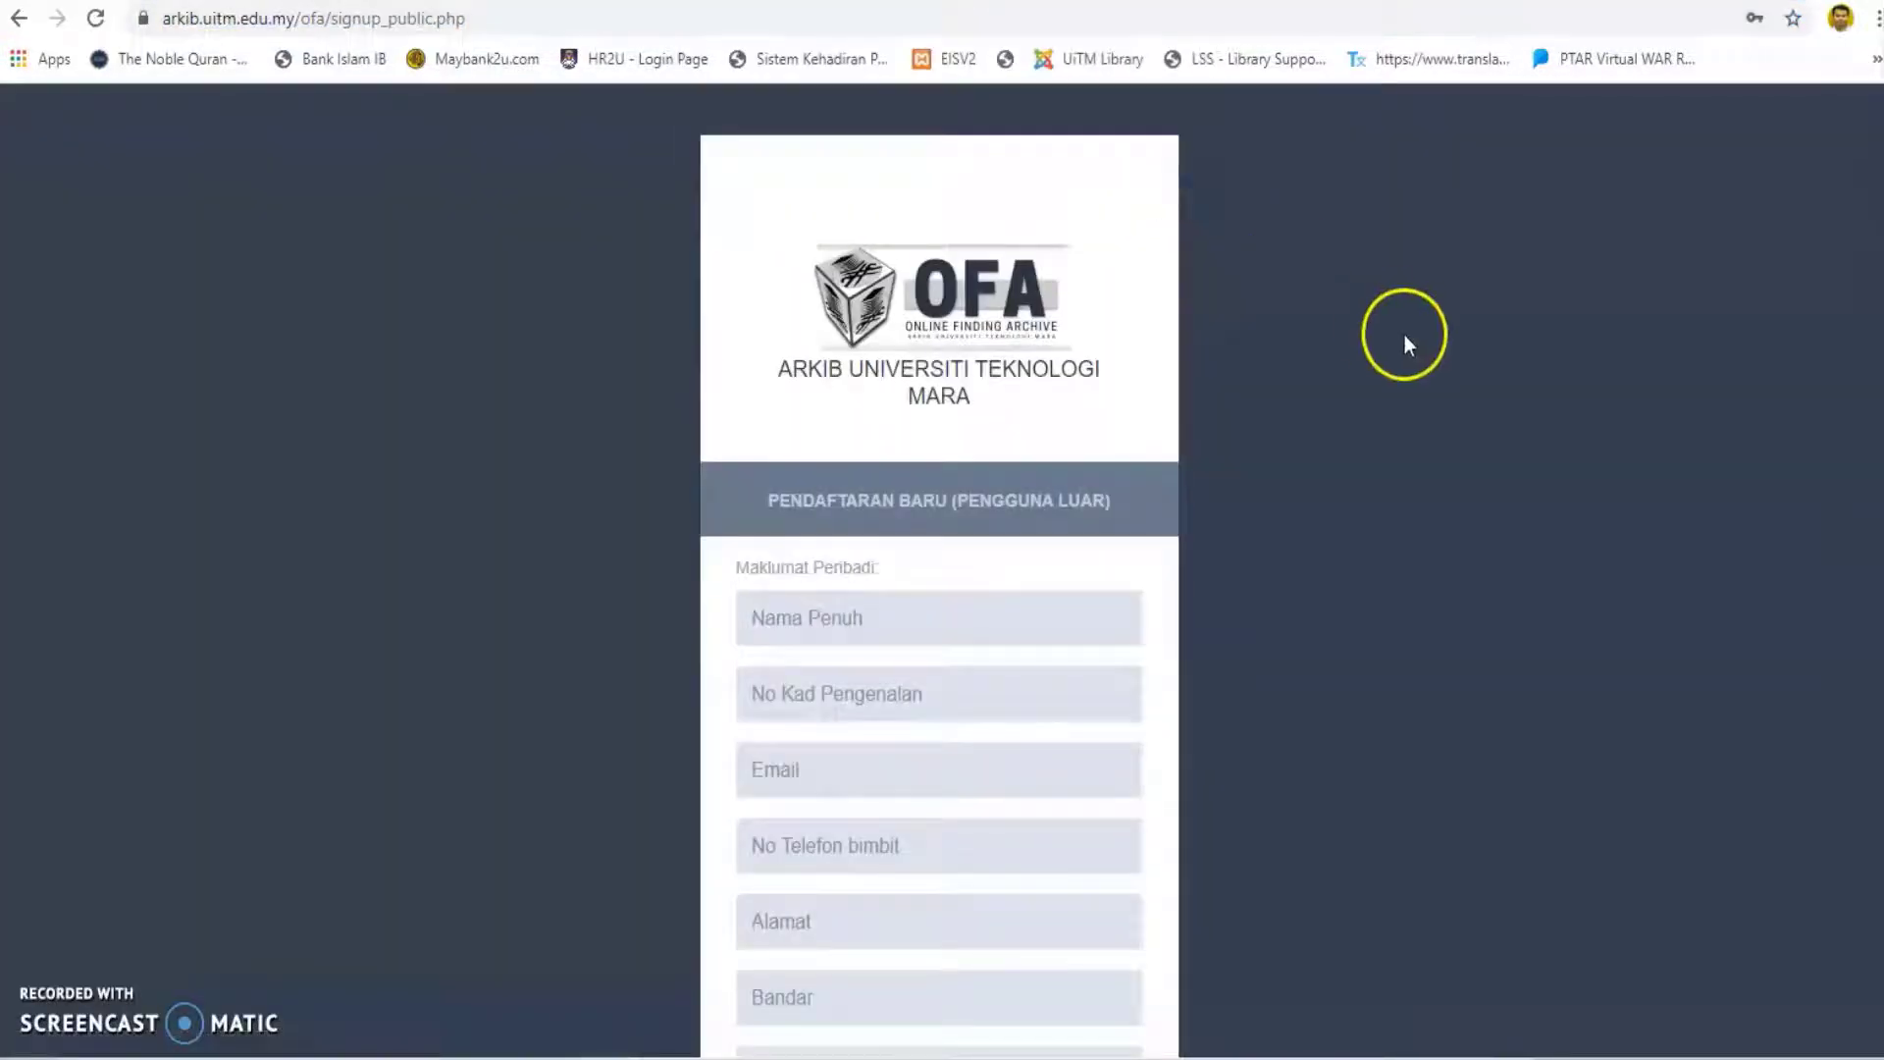
{"action": "scroll", "coordinate": [1441, 350], "scroll_direction": "down", "scroll_amount": 1}
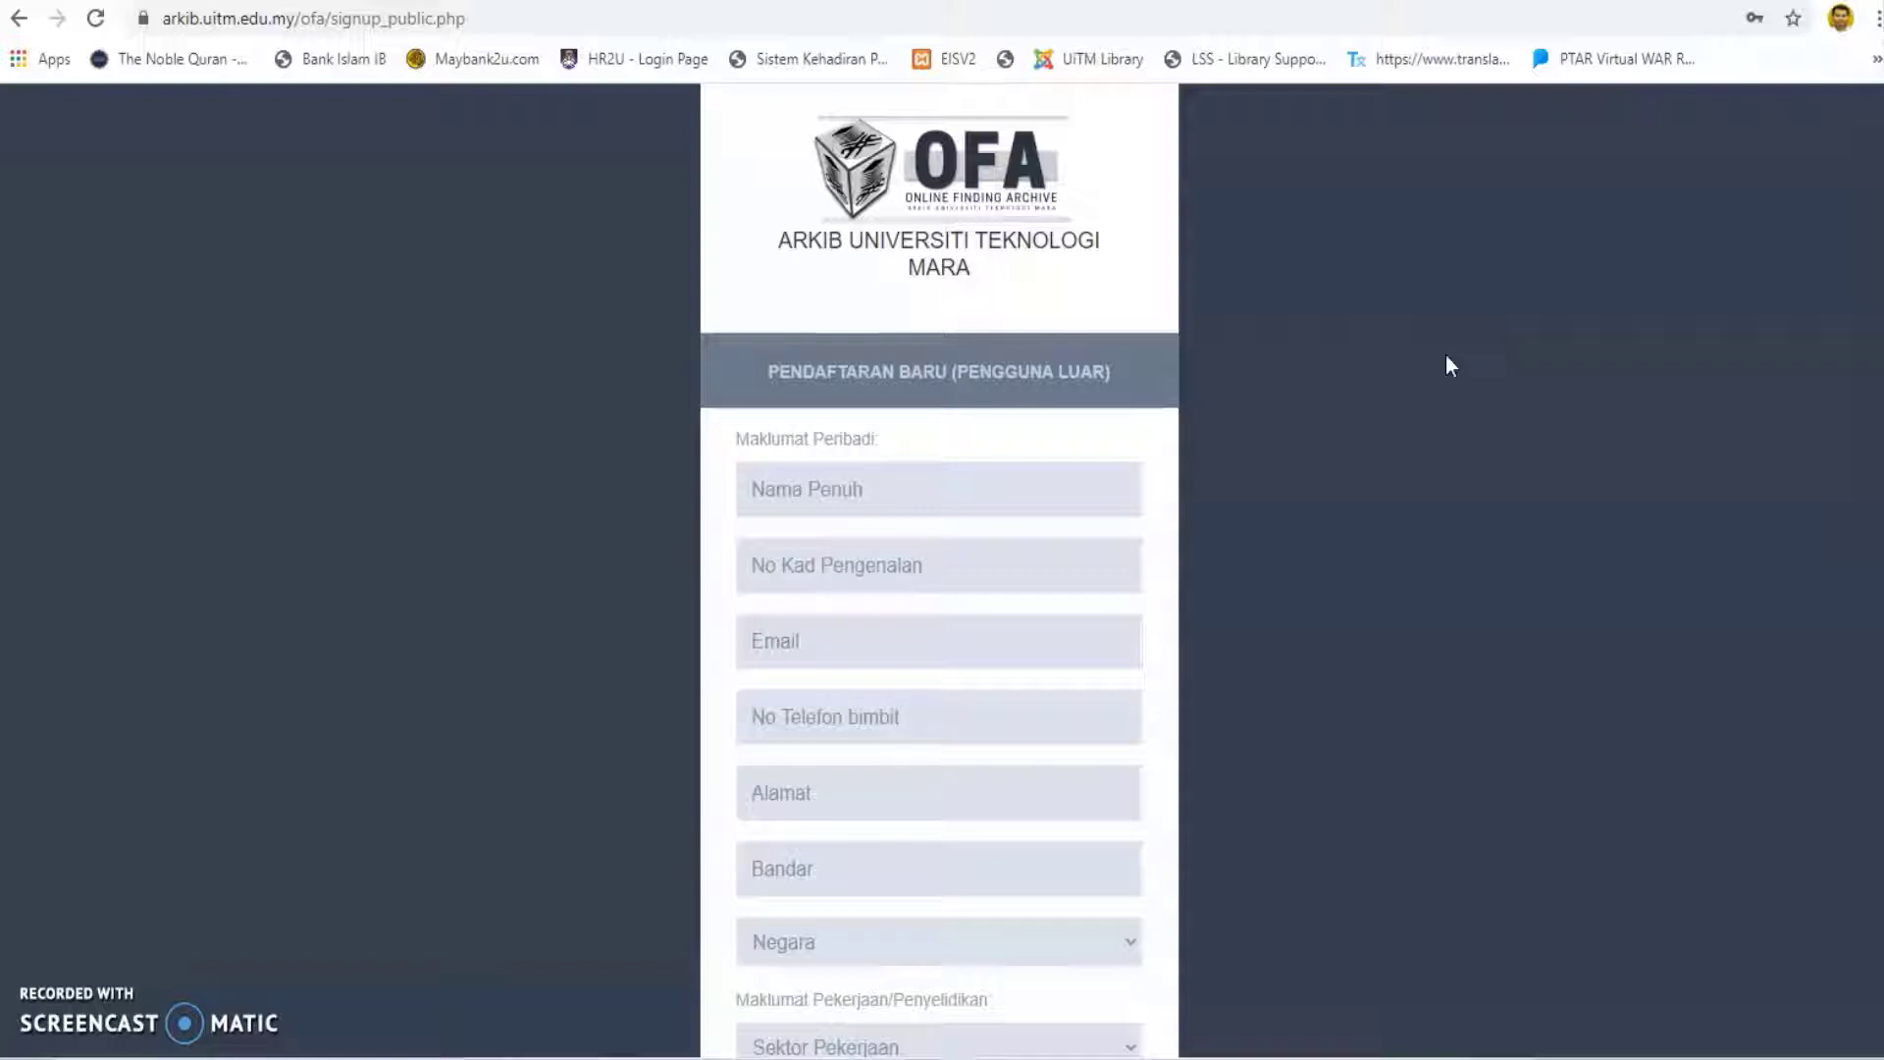
{"action": "scroll", "coordinate": [1445, 358], "scroll_direction": "down", "scroll_amount": 3}
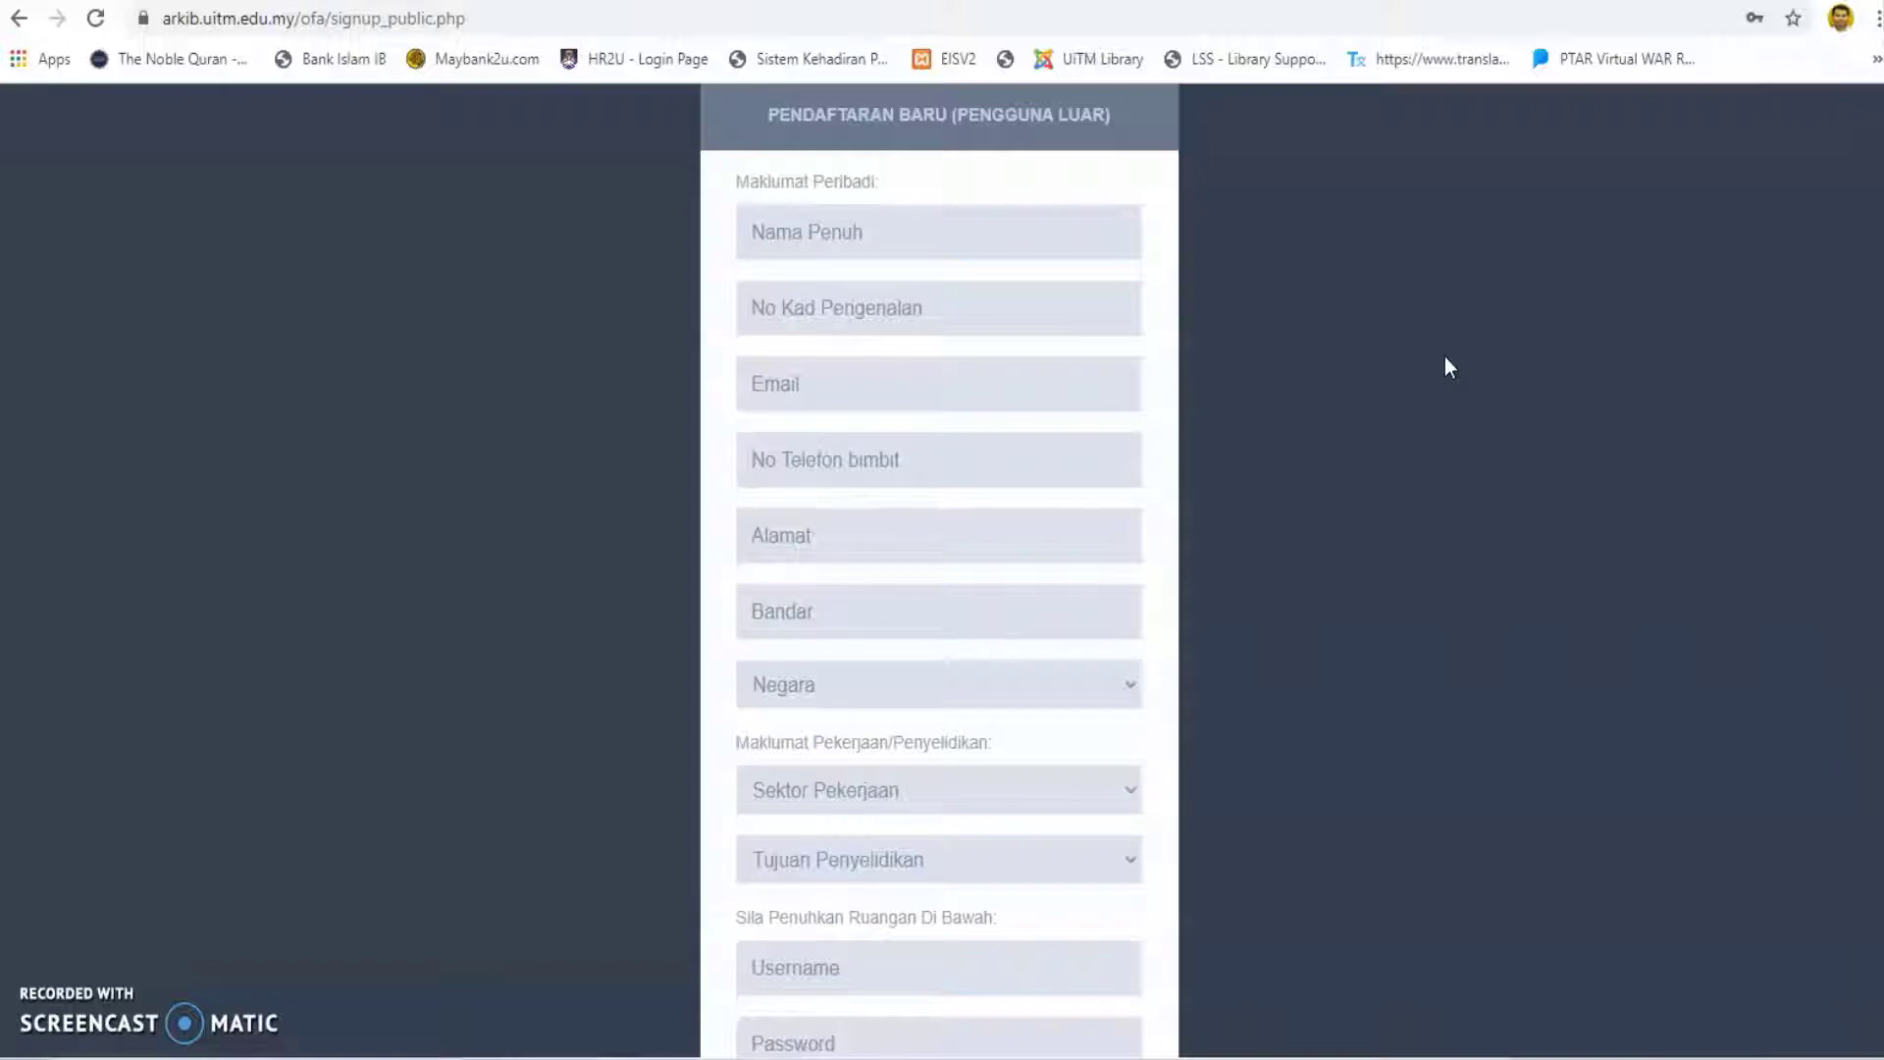
{"action": "scroll", "coordinate": [1445, 358], "scroll_direction": "down", "scroll_amount": 4}
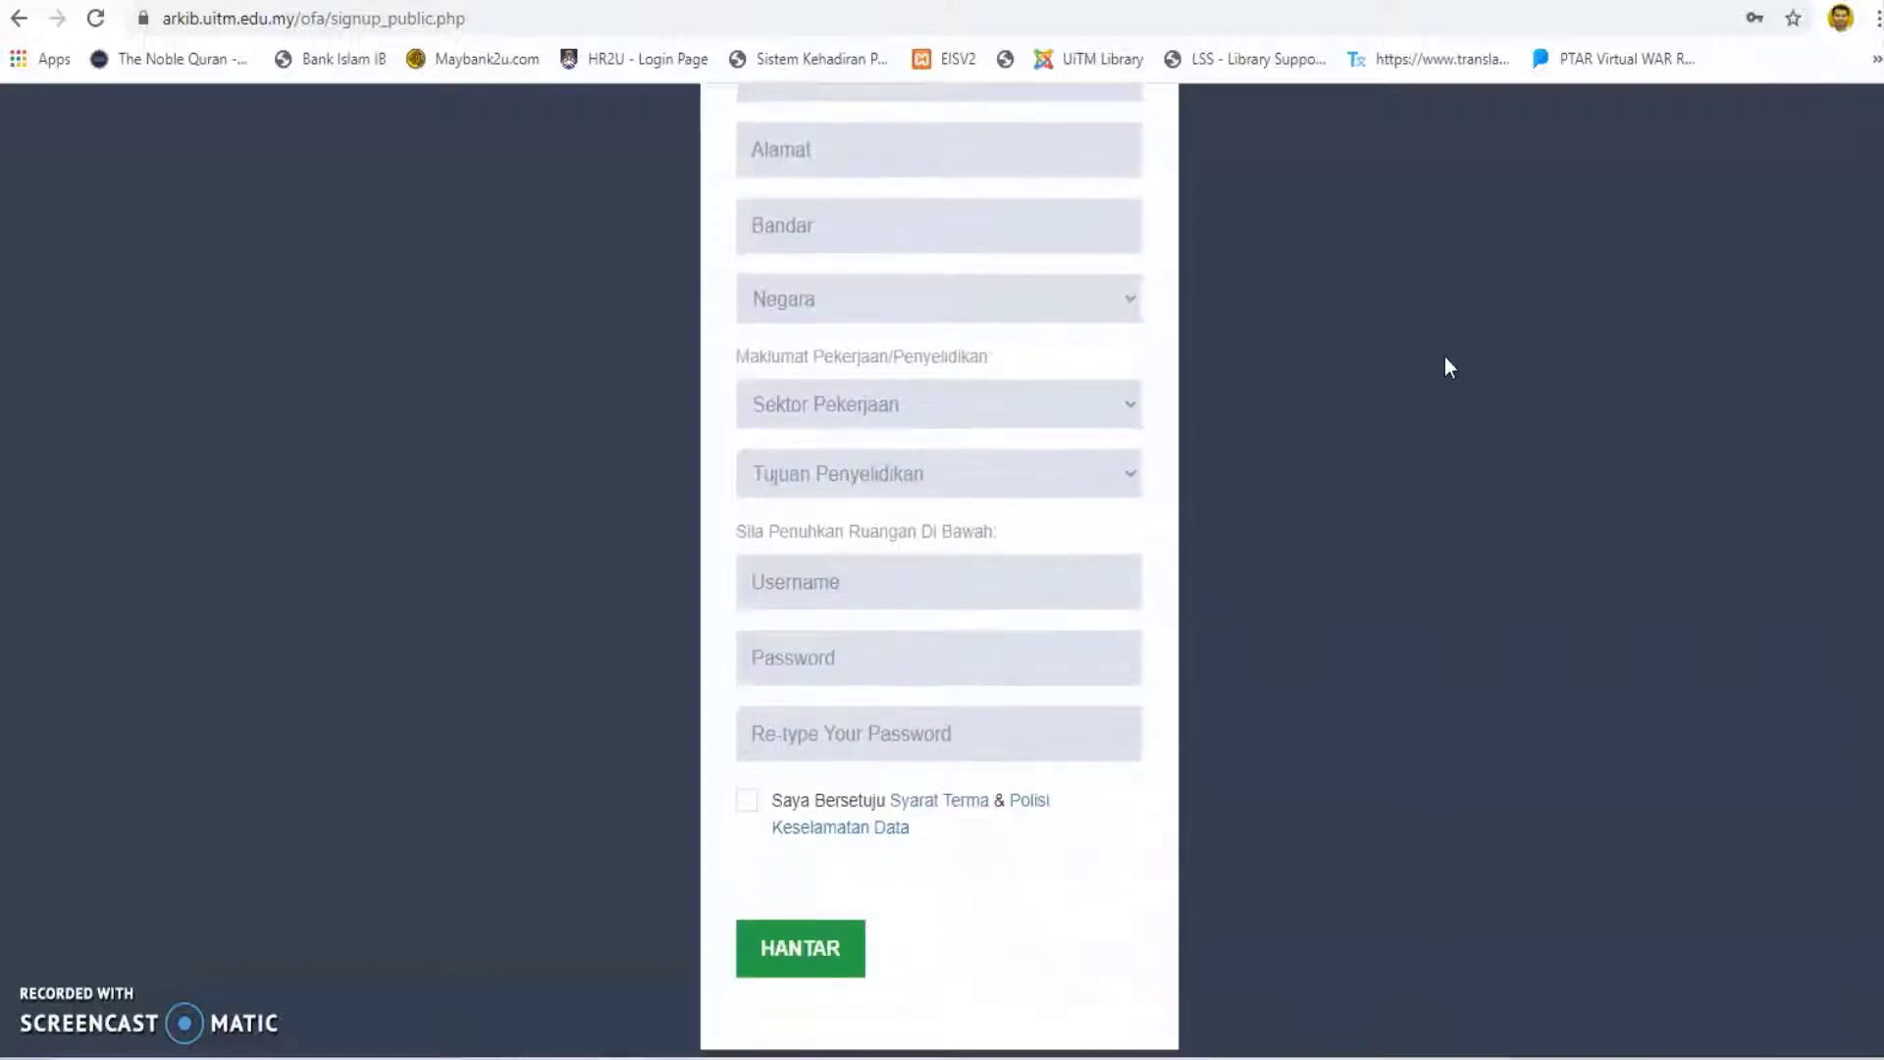
{"action": "scroll", "coordinate": [1444, 358], "scroll_direction": "down", "scroll_amount": 1}
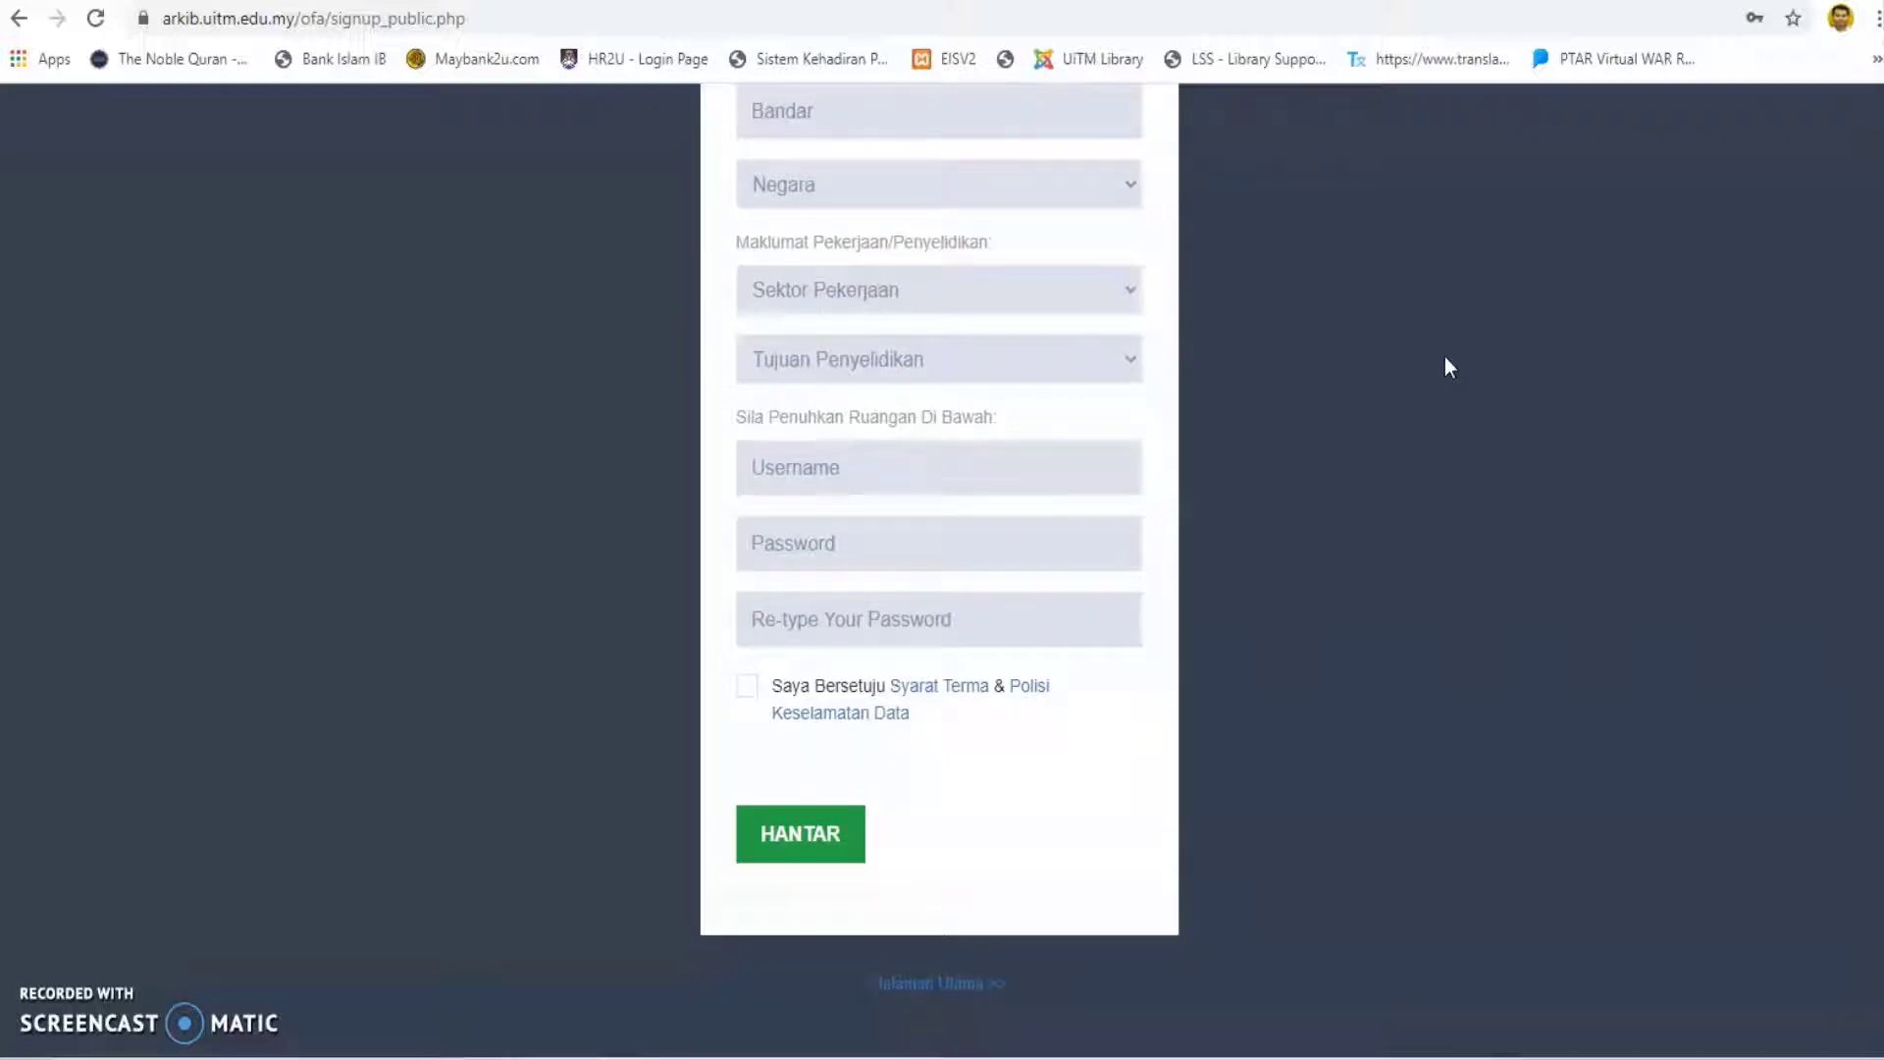
{"action": "left_click", "coordinate": [950, 984]}
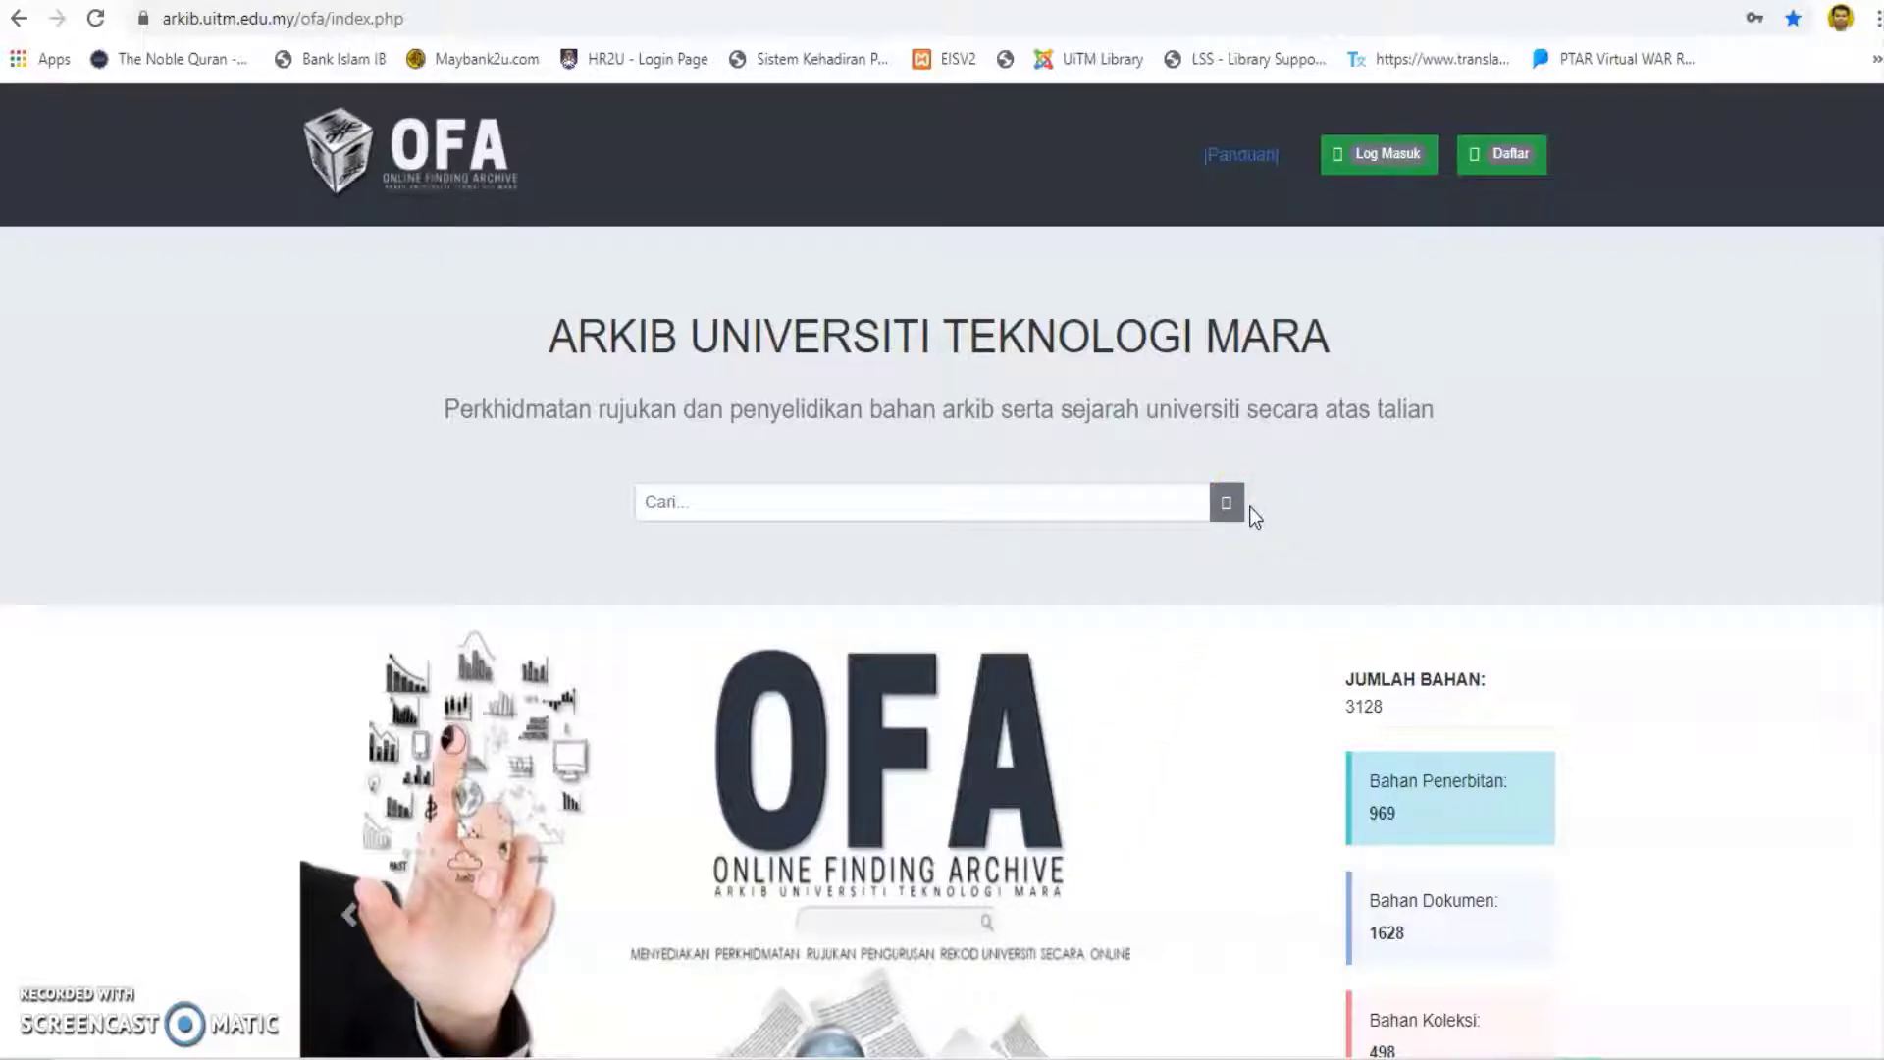
{"action": "left_click", "coordinate": [1388, 154]}
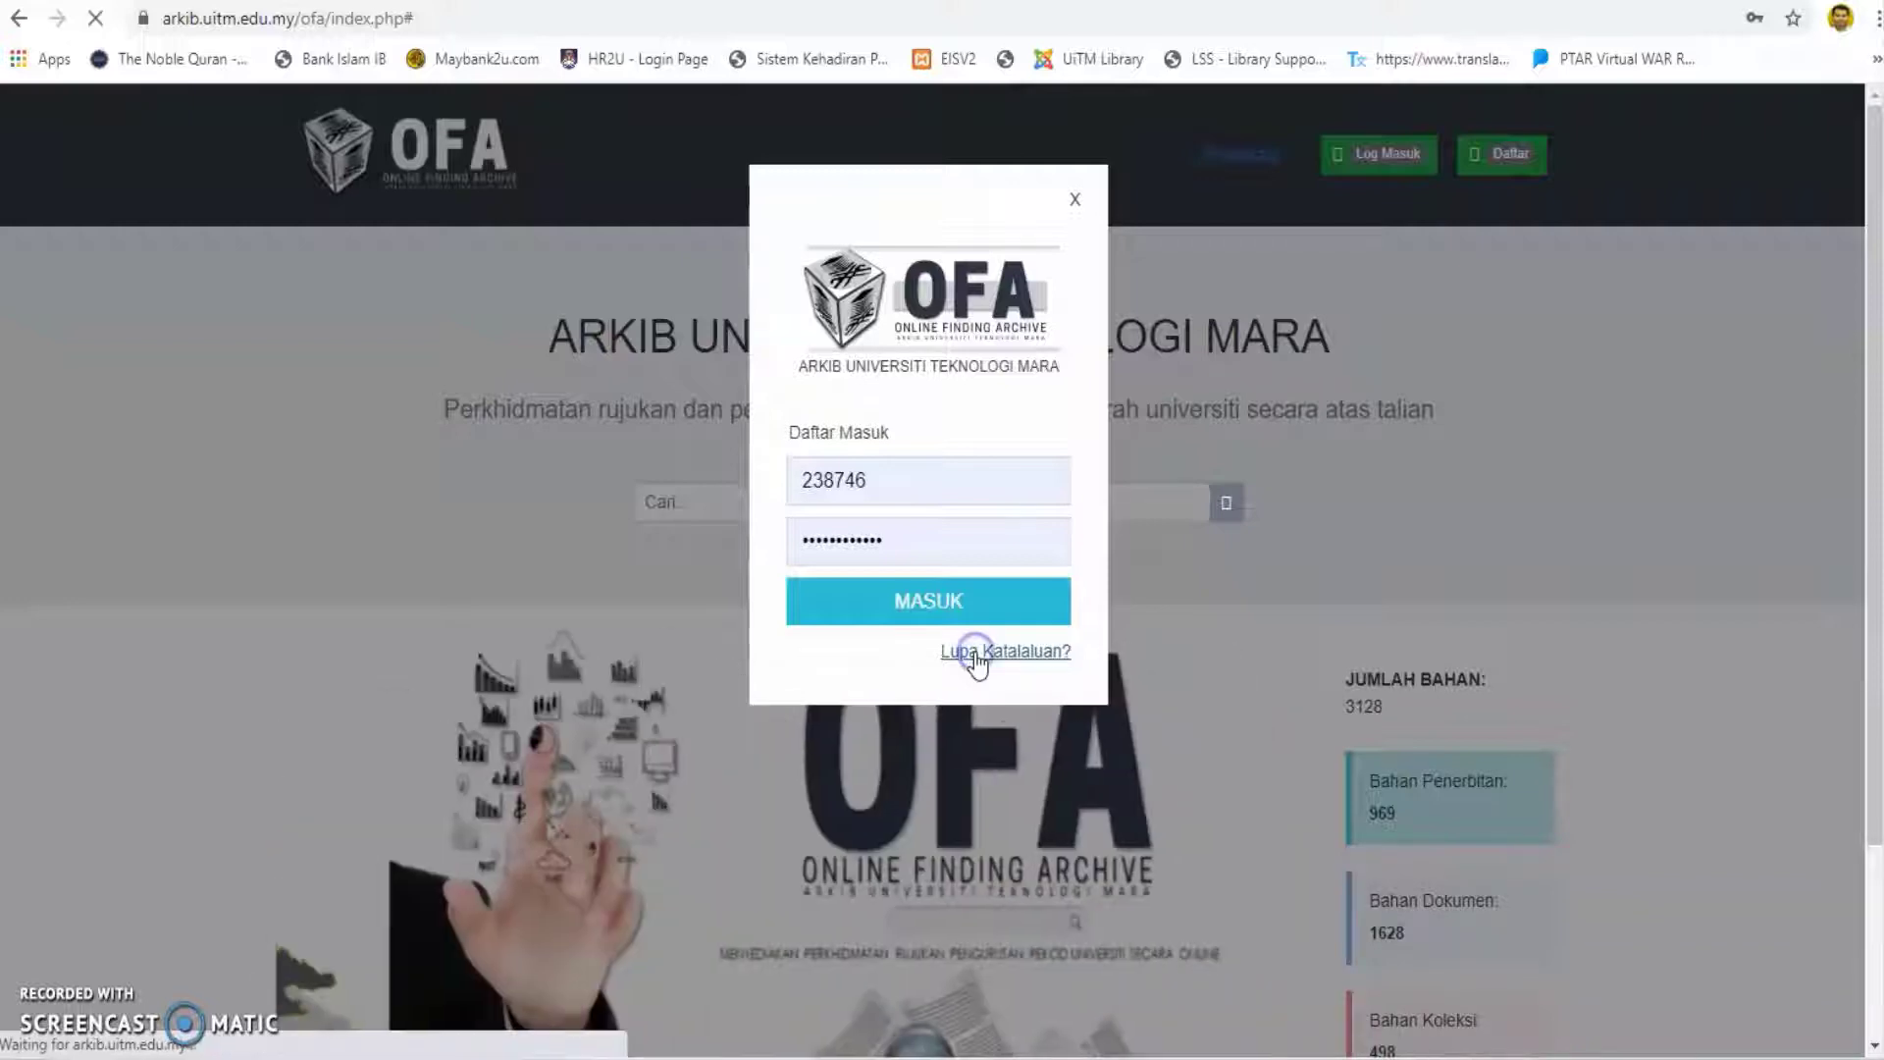
Open the Lupa Katalaluan? reset page, then go back to the home page with Kembali.
{"action": "left_click", "coordinate": [977, 653]}
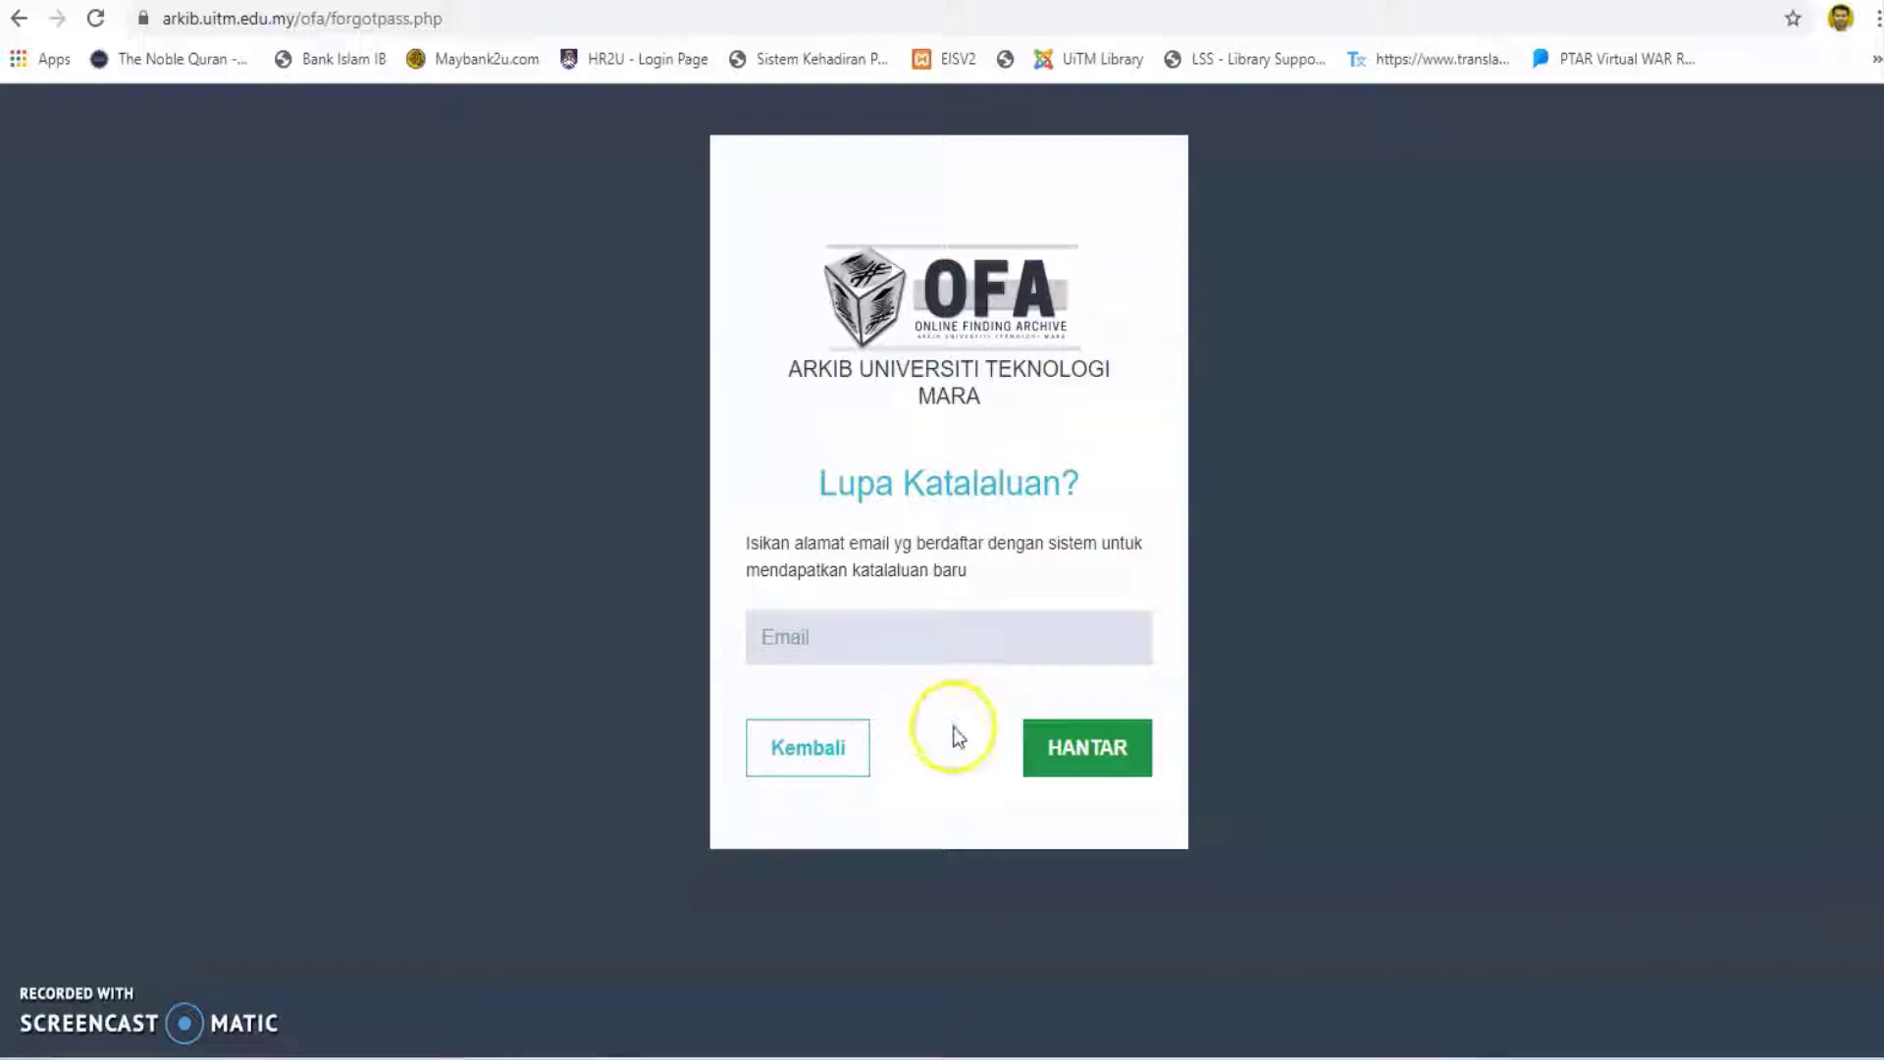
{"action": "left_click", "coordinate": [827, 767]}
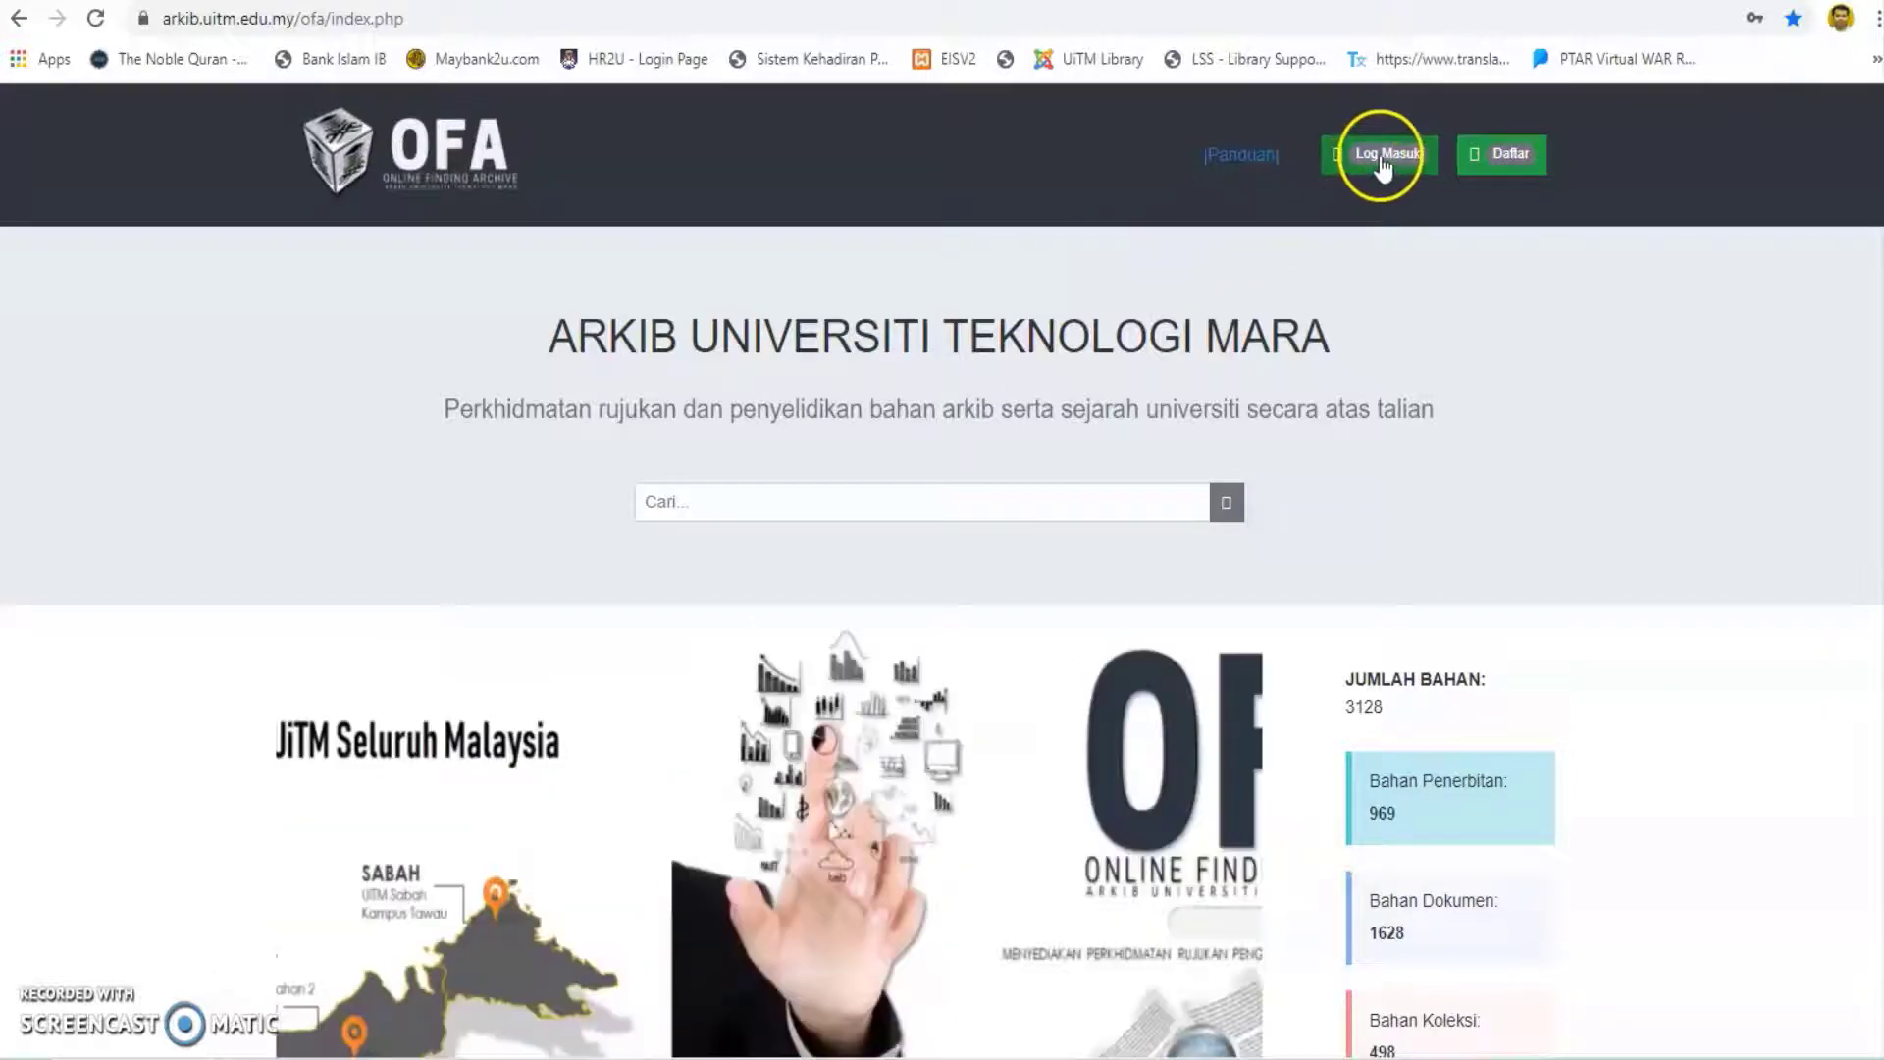
Sign in with the filled-in credentials and view the account's Maklumat Pengguna details.
{"action": "left_click", "coordinate": [1383, 159]}
{"action": "left_click", "coordinate": [970, 609]}
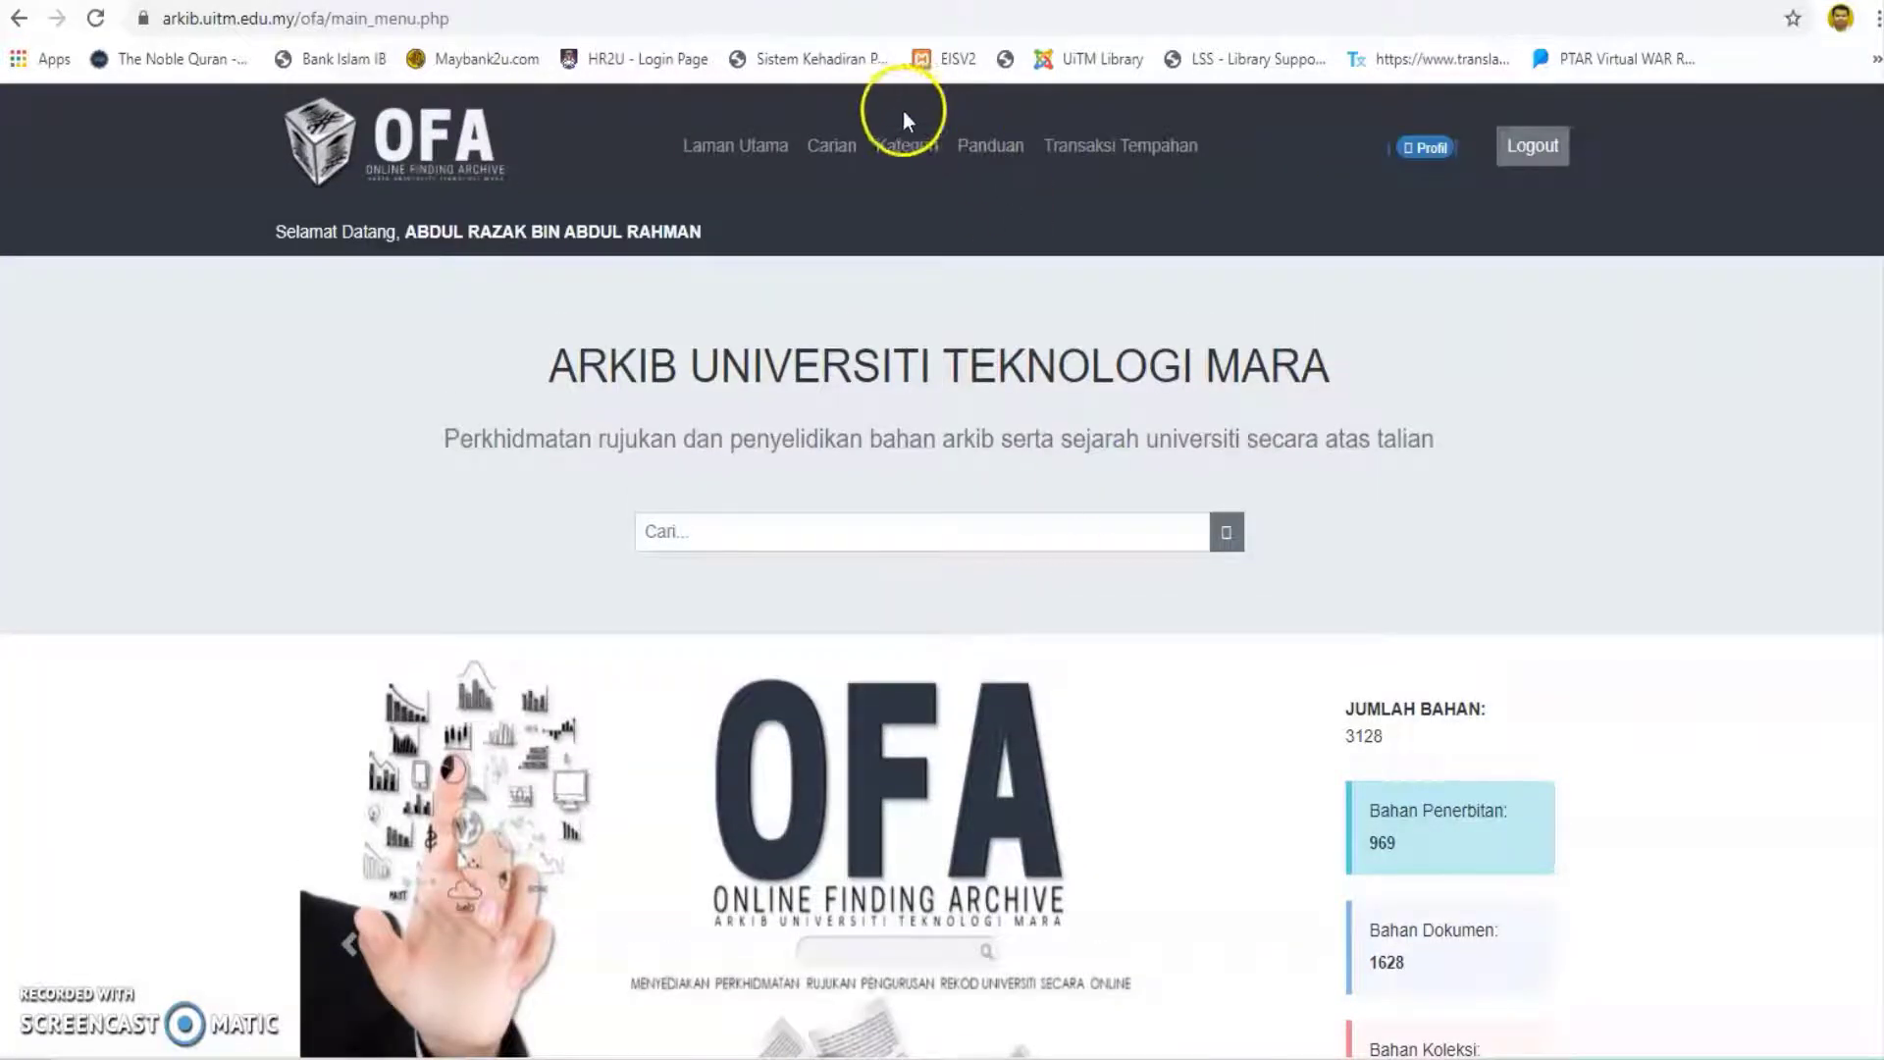
{"action": "left_click", "coordinate": [1425, 149]}
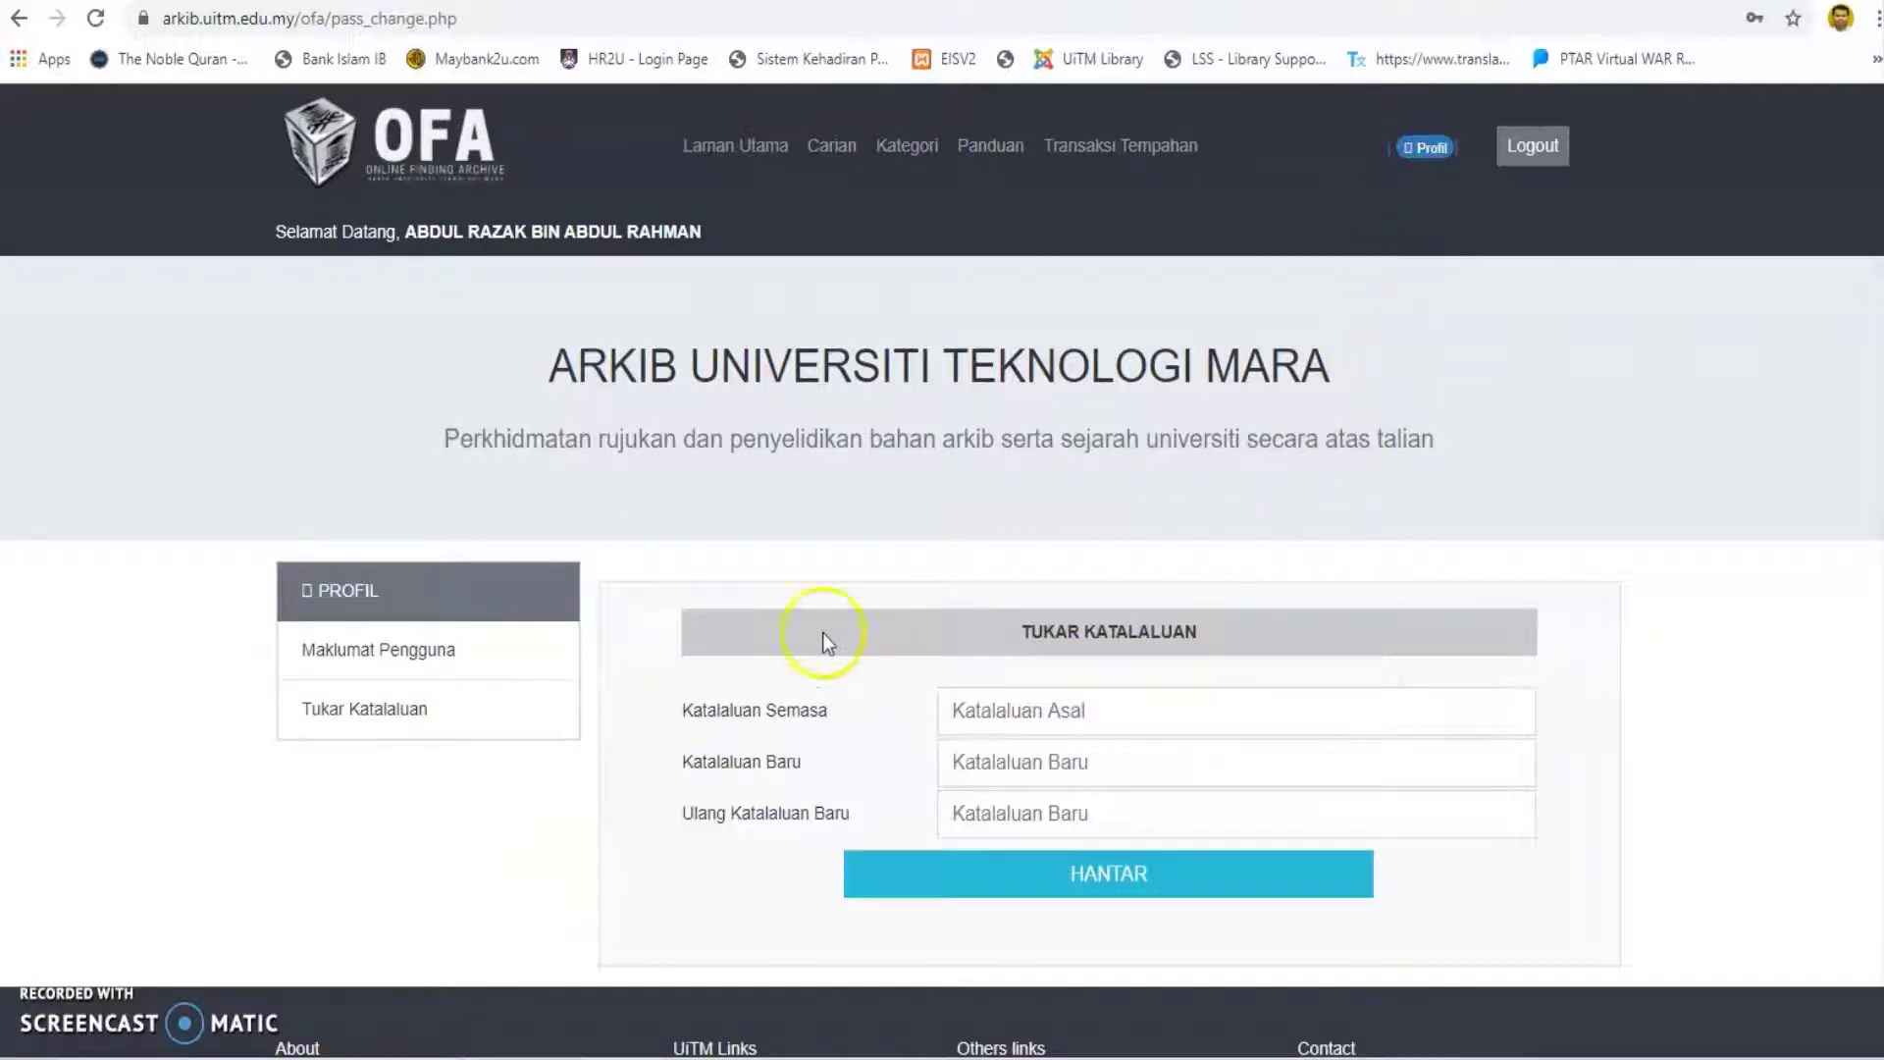
{"action": "left_click", "coordinate": [457, 664]}
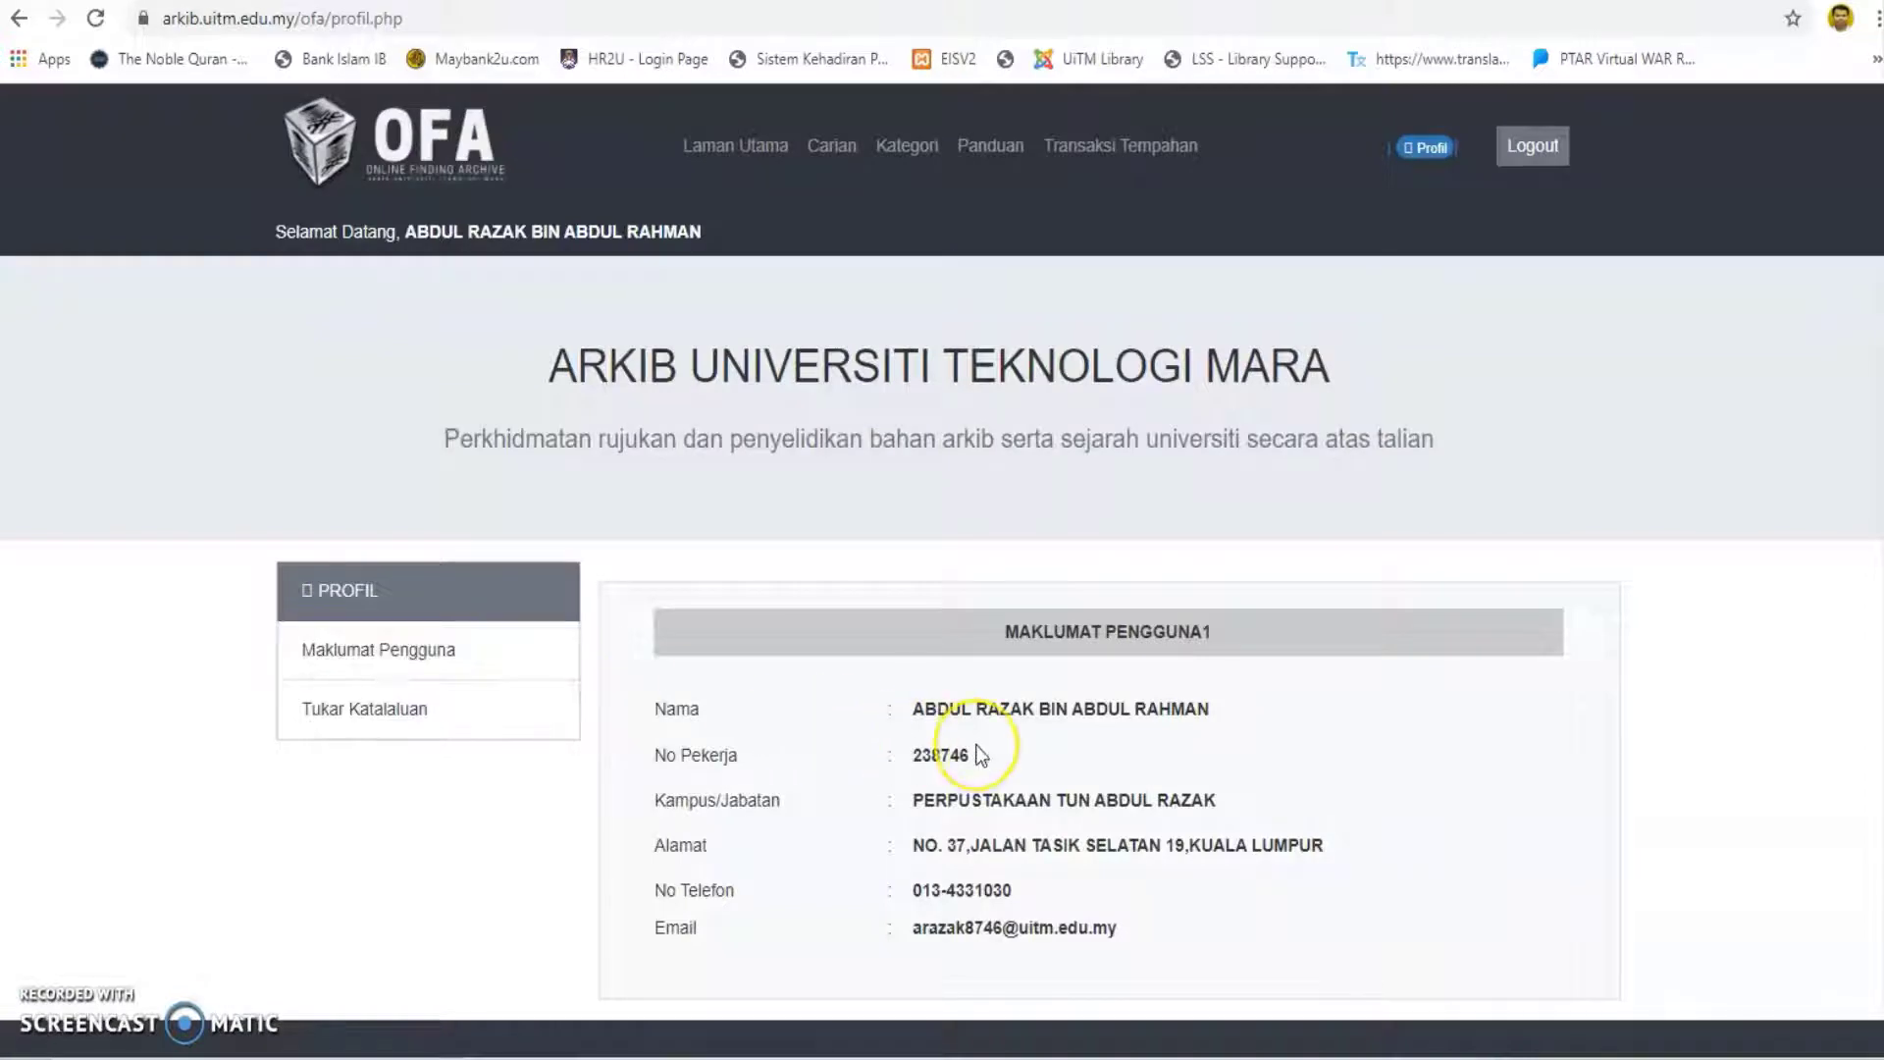
{"action": "scroll", "coordinate": [976, 746], "scroll_direction": "down", "scroll_amount": 3}
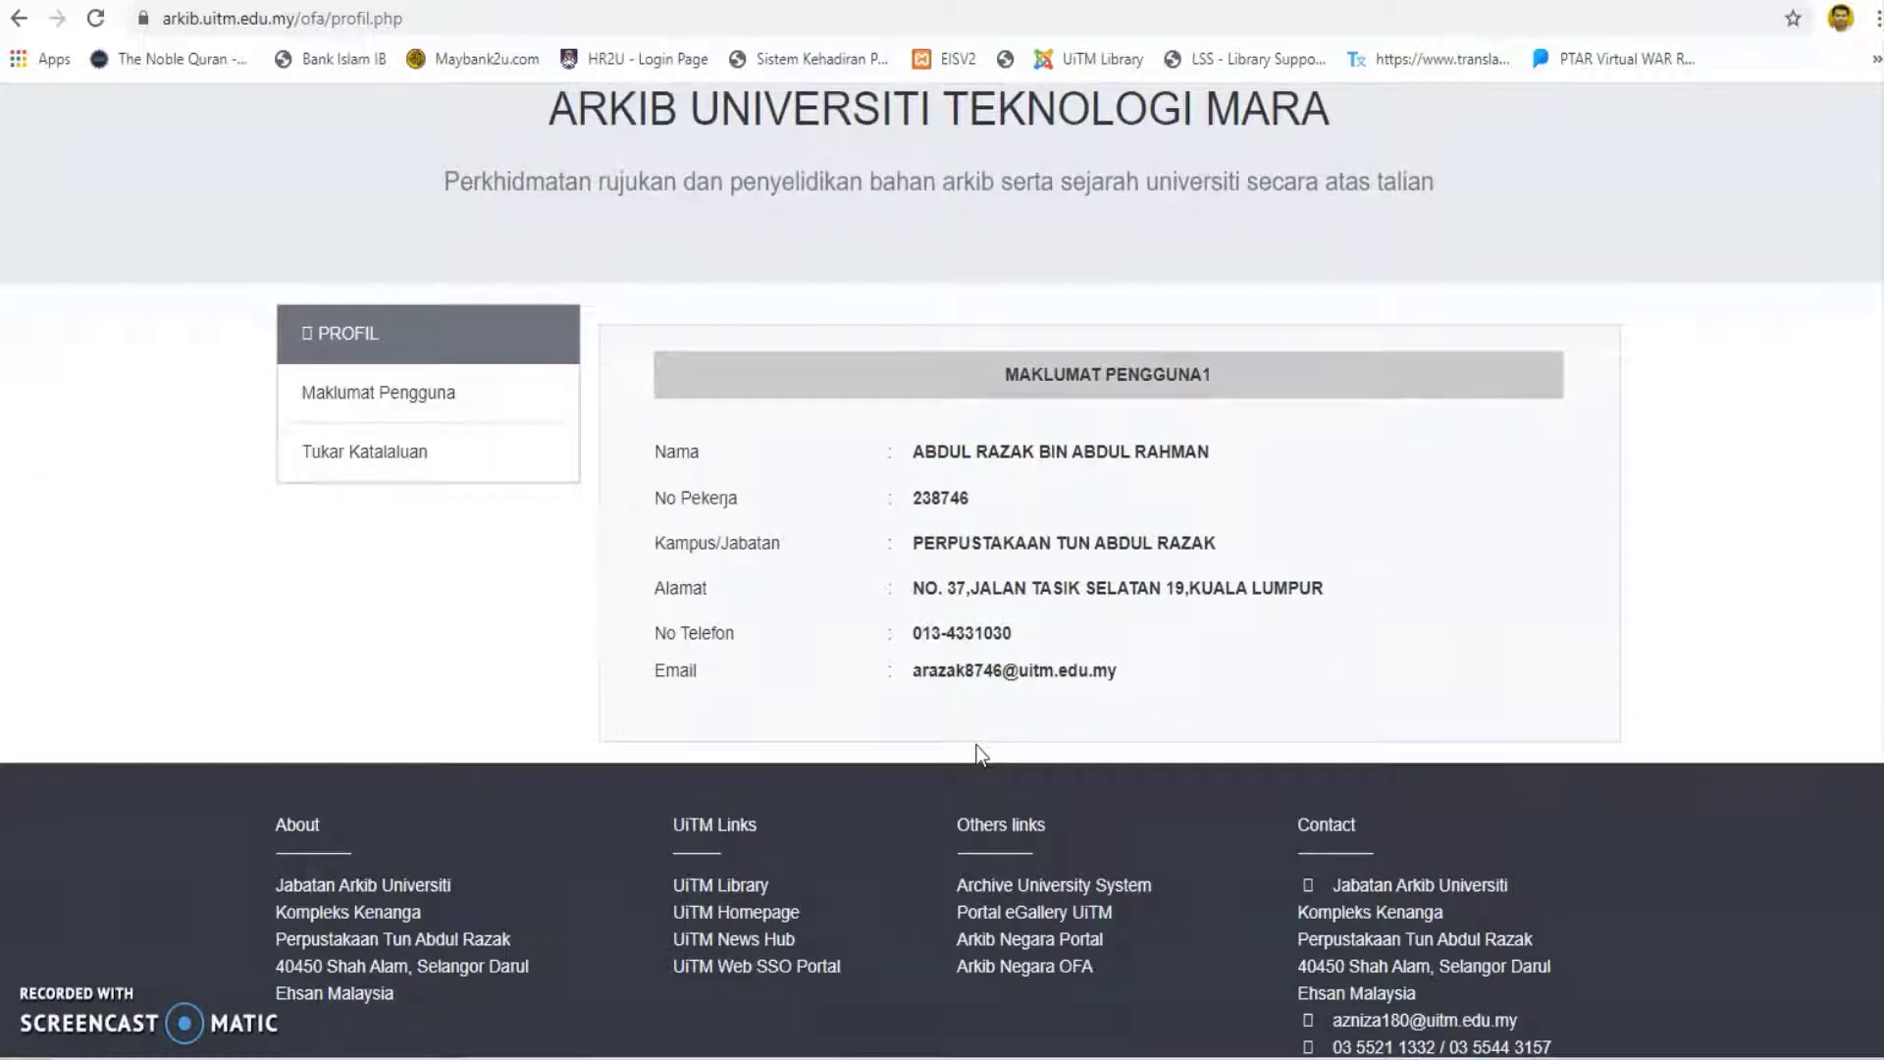
Review the Tukar Katalaluan password-change form, then open the Carian search page.
{"action": "left_click", "coordinate": [353, 461]}
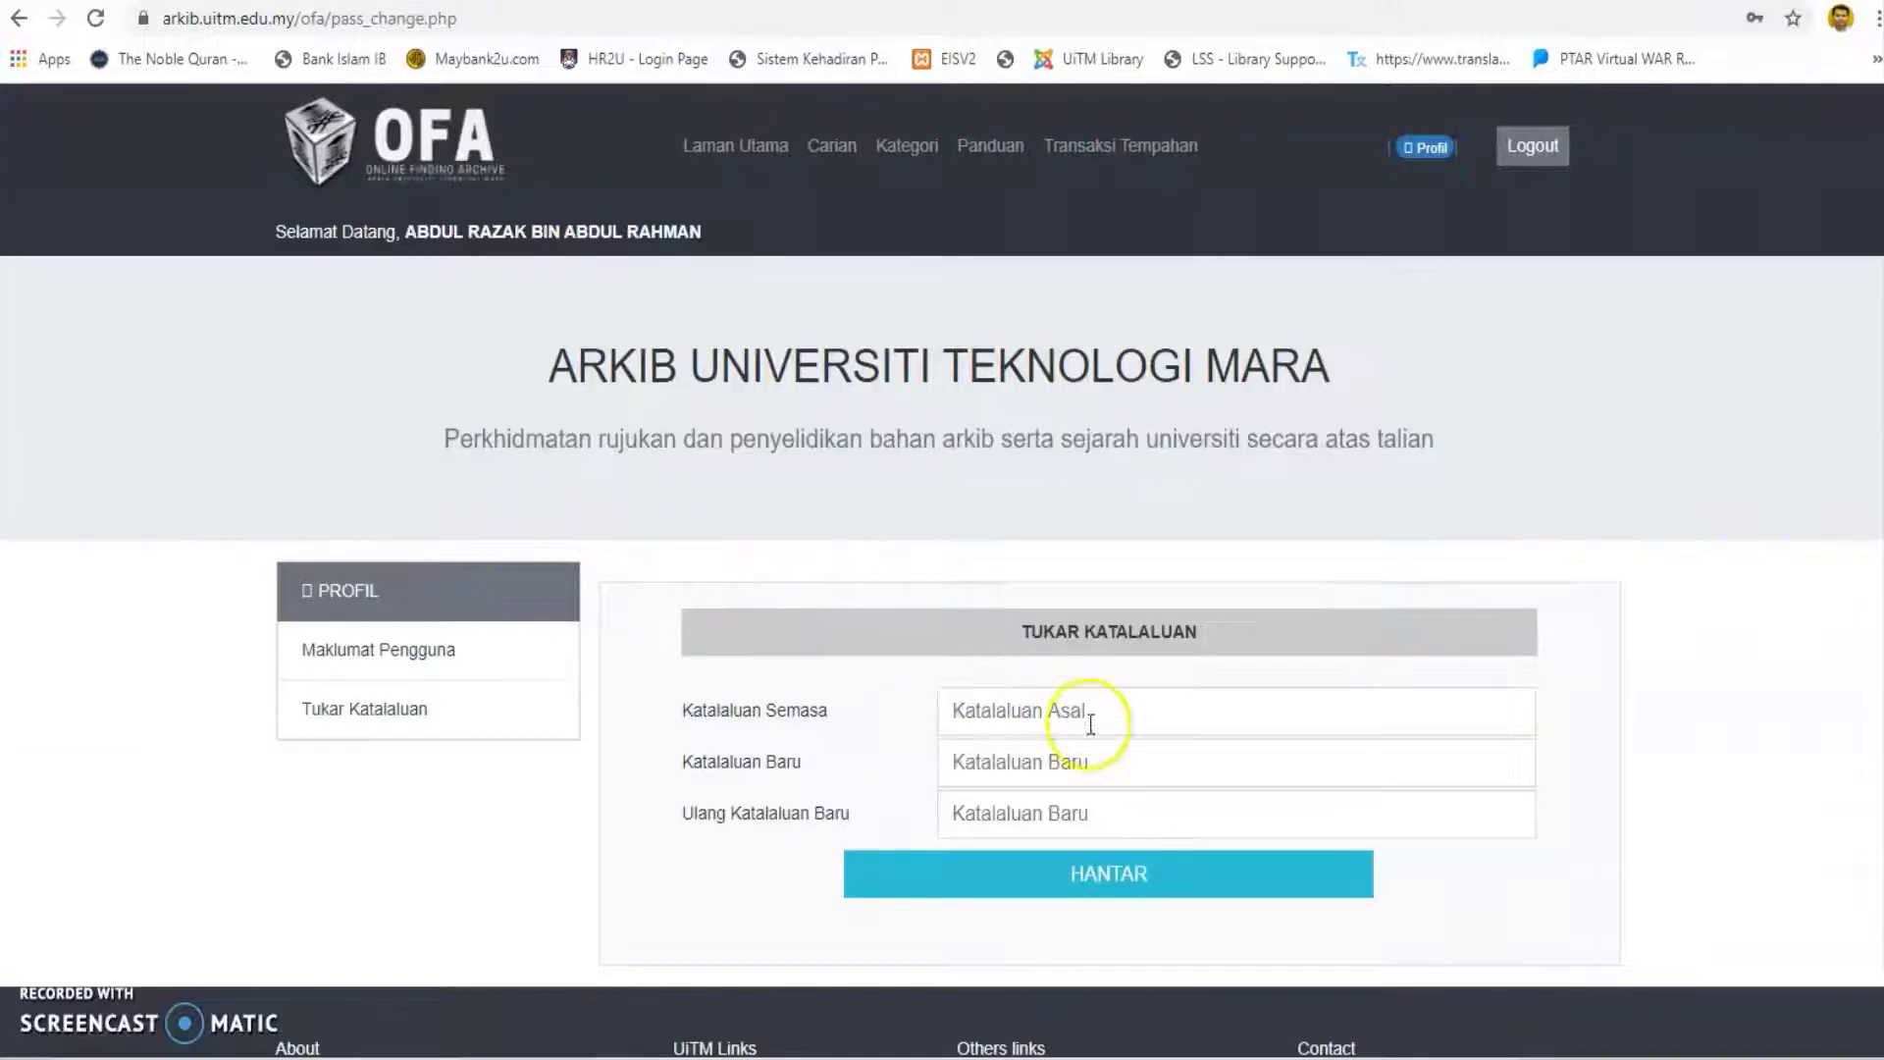
{"action": "scroll", "coordinate": [1118, 745], "scroll_direction": "down", "scroll_amount": 3}
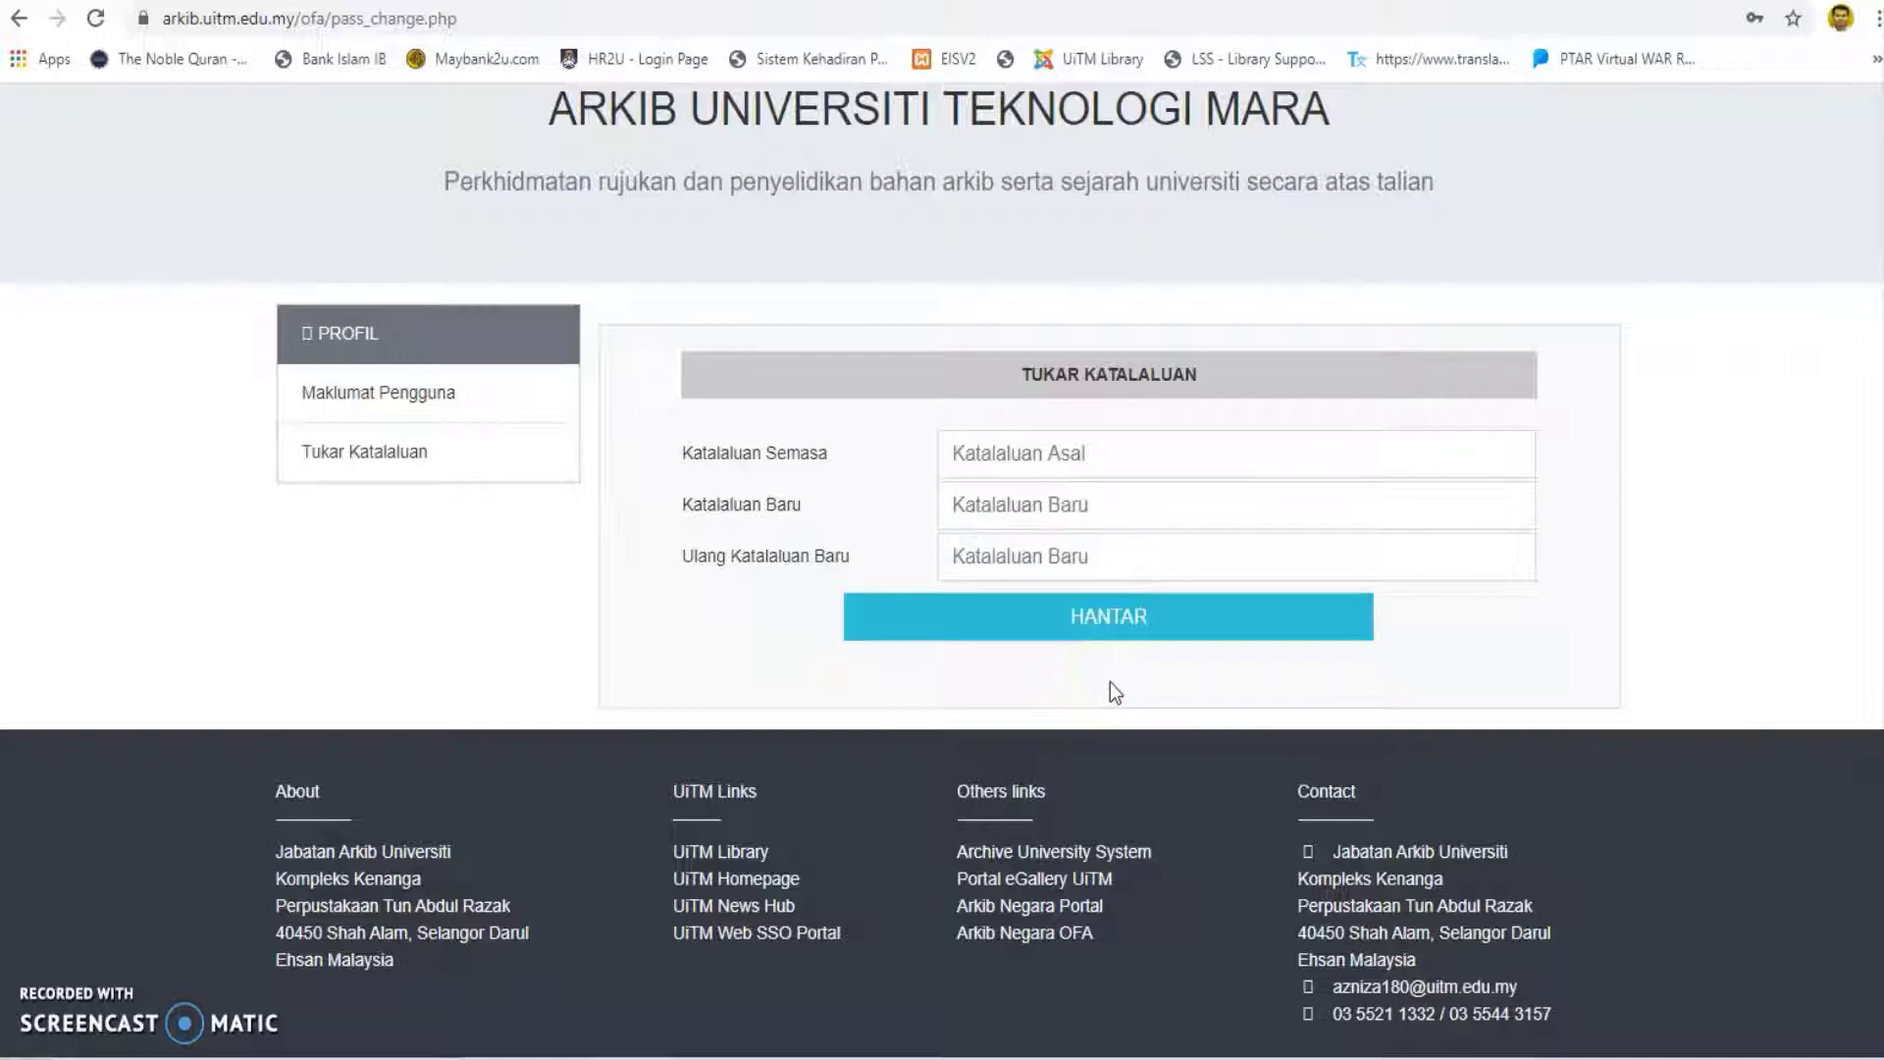
{"action": "scroll", "coordinate": [1110, 692], "scroll_direction": "up", "scroll_amount": 3}
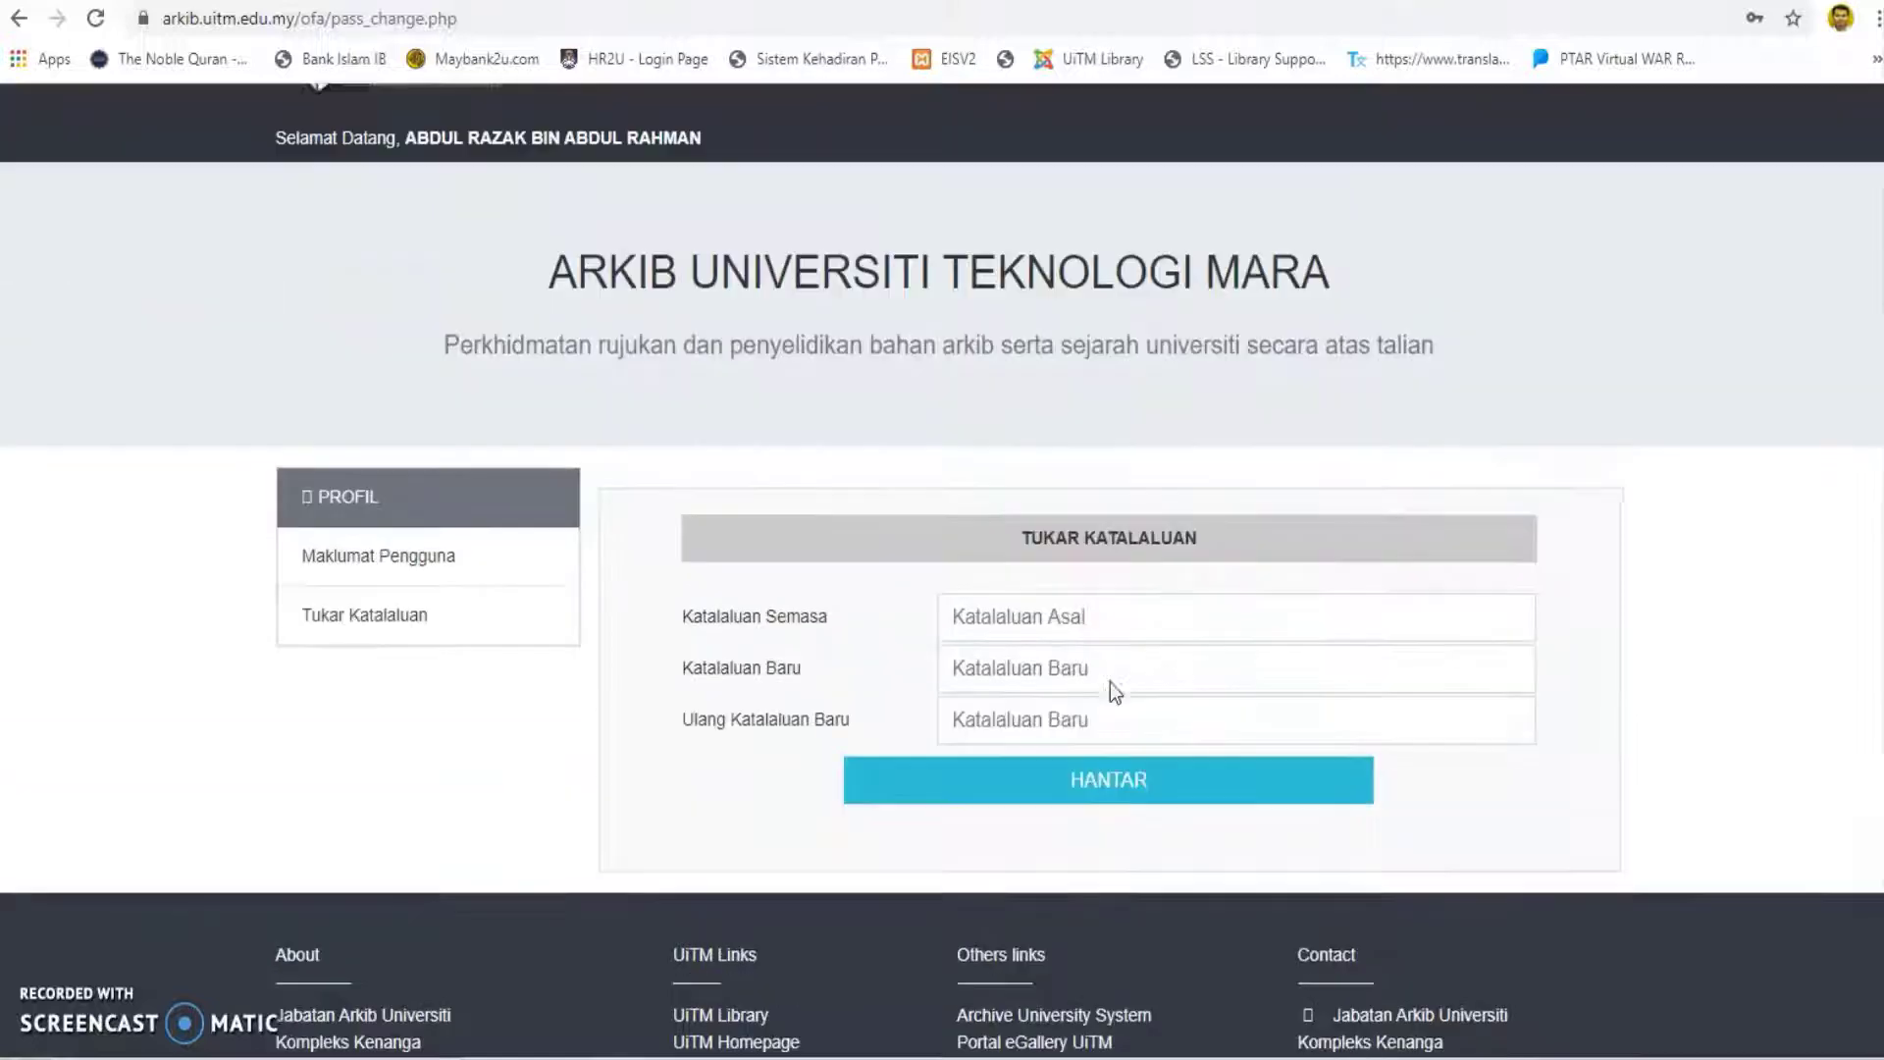
{"action": "left_click", "coordinate": [834, 154]}
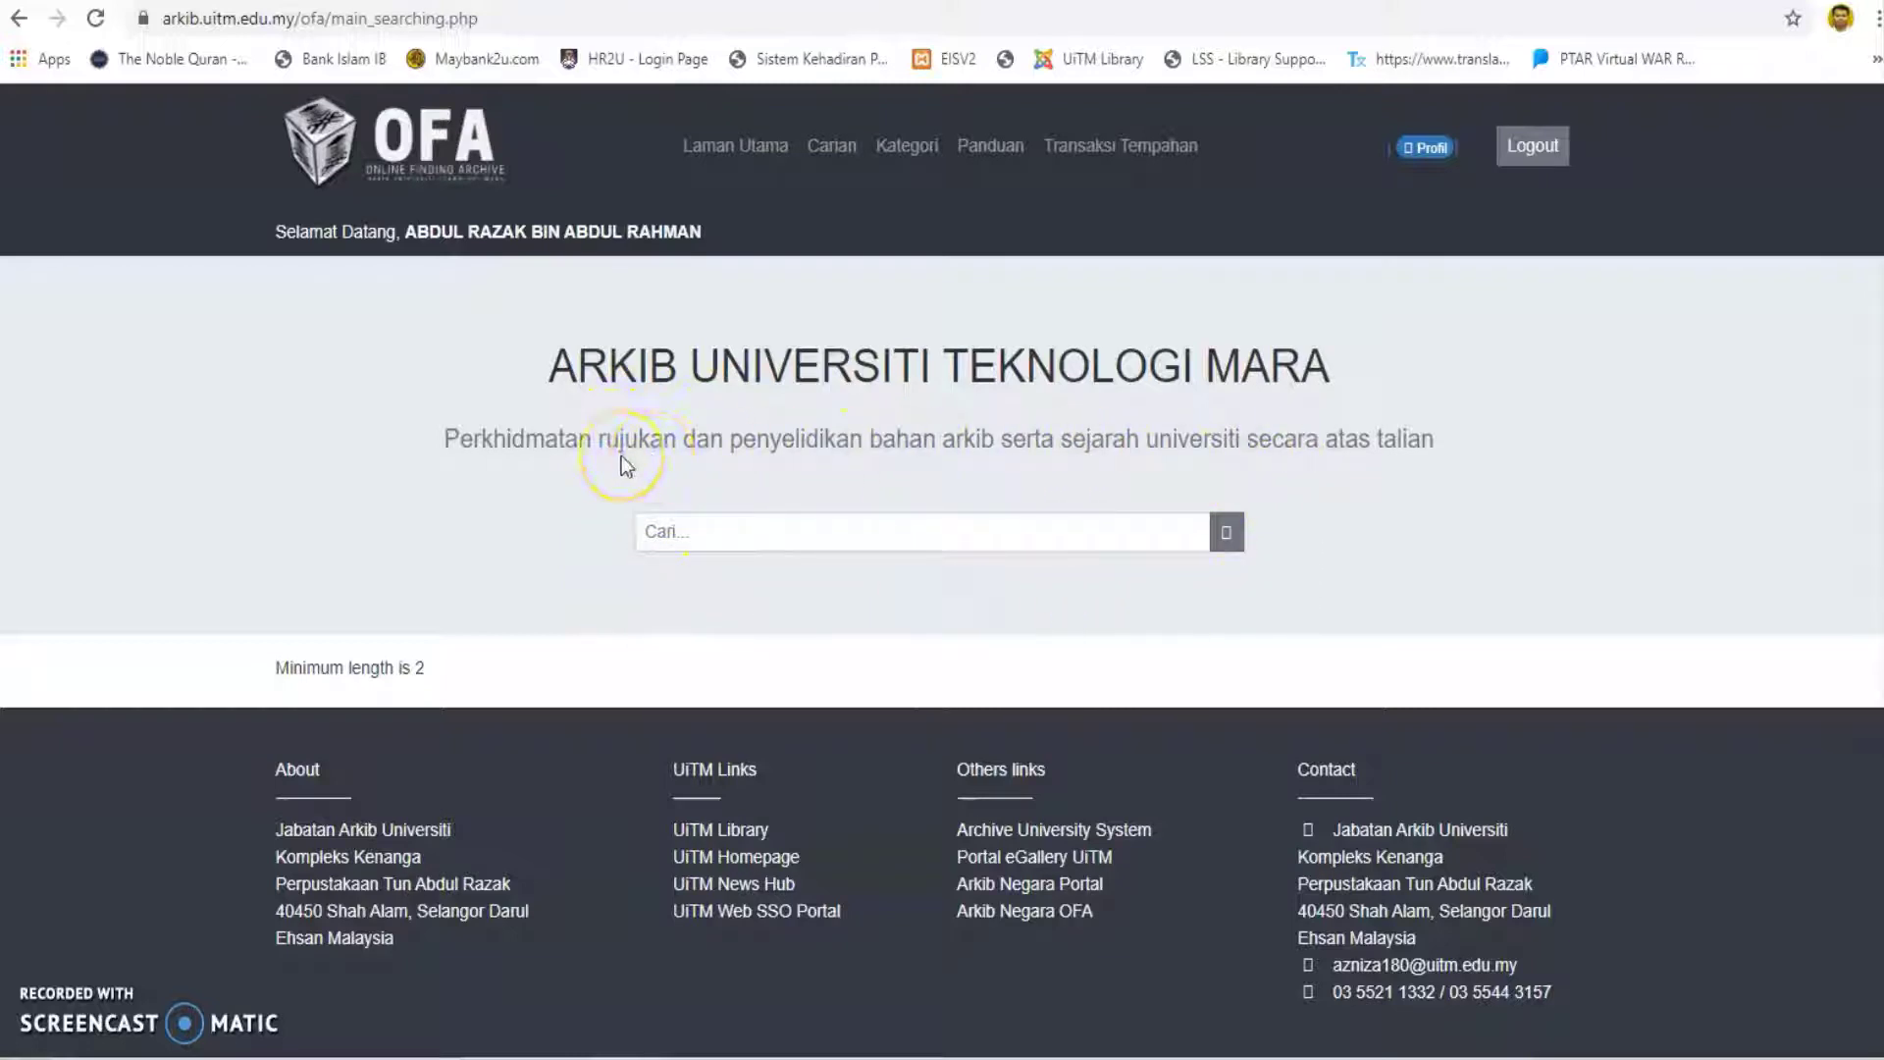
{"action": "left_click", "coordinate": [675, 531]}
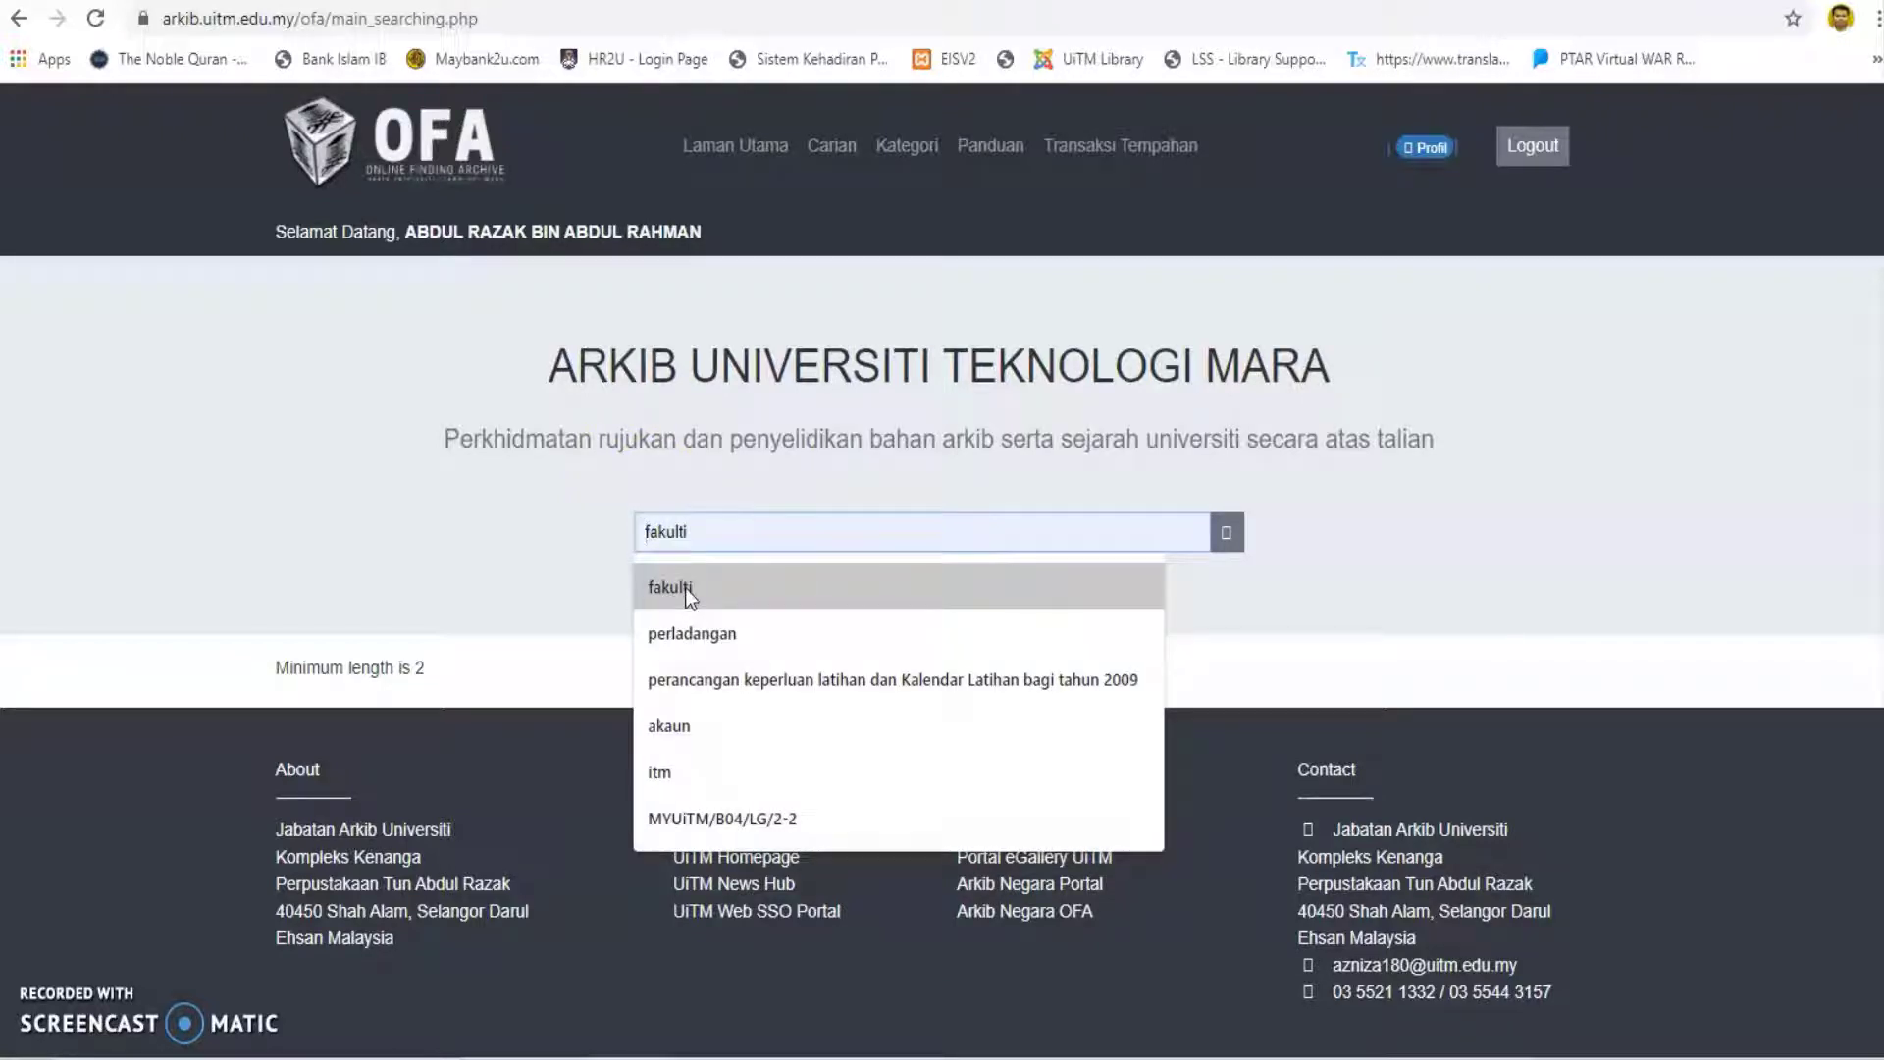
{"action": "left_click", "coordinate": [686, 589]}
{"action": "left_click", "coordinate": [1227, 538]}
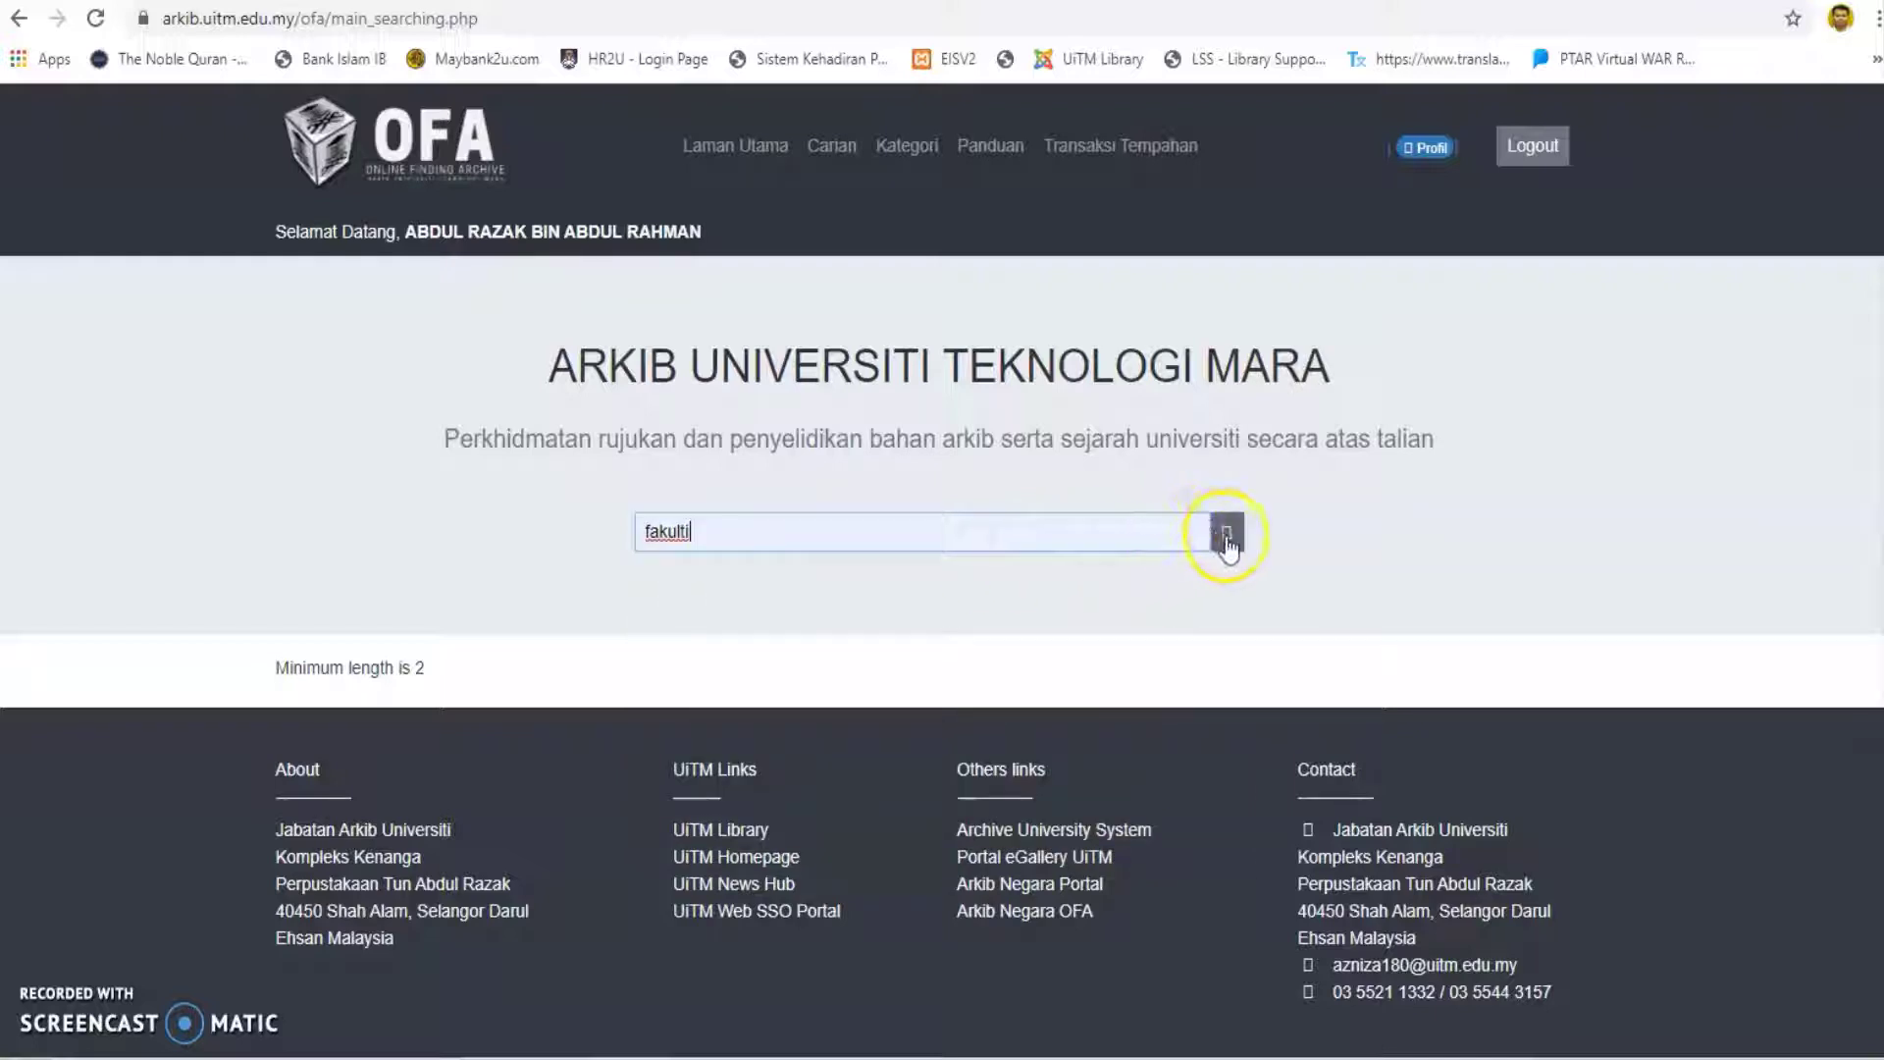
{"action": "left_click", "coordinate": [1227, 542]}
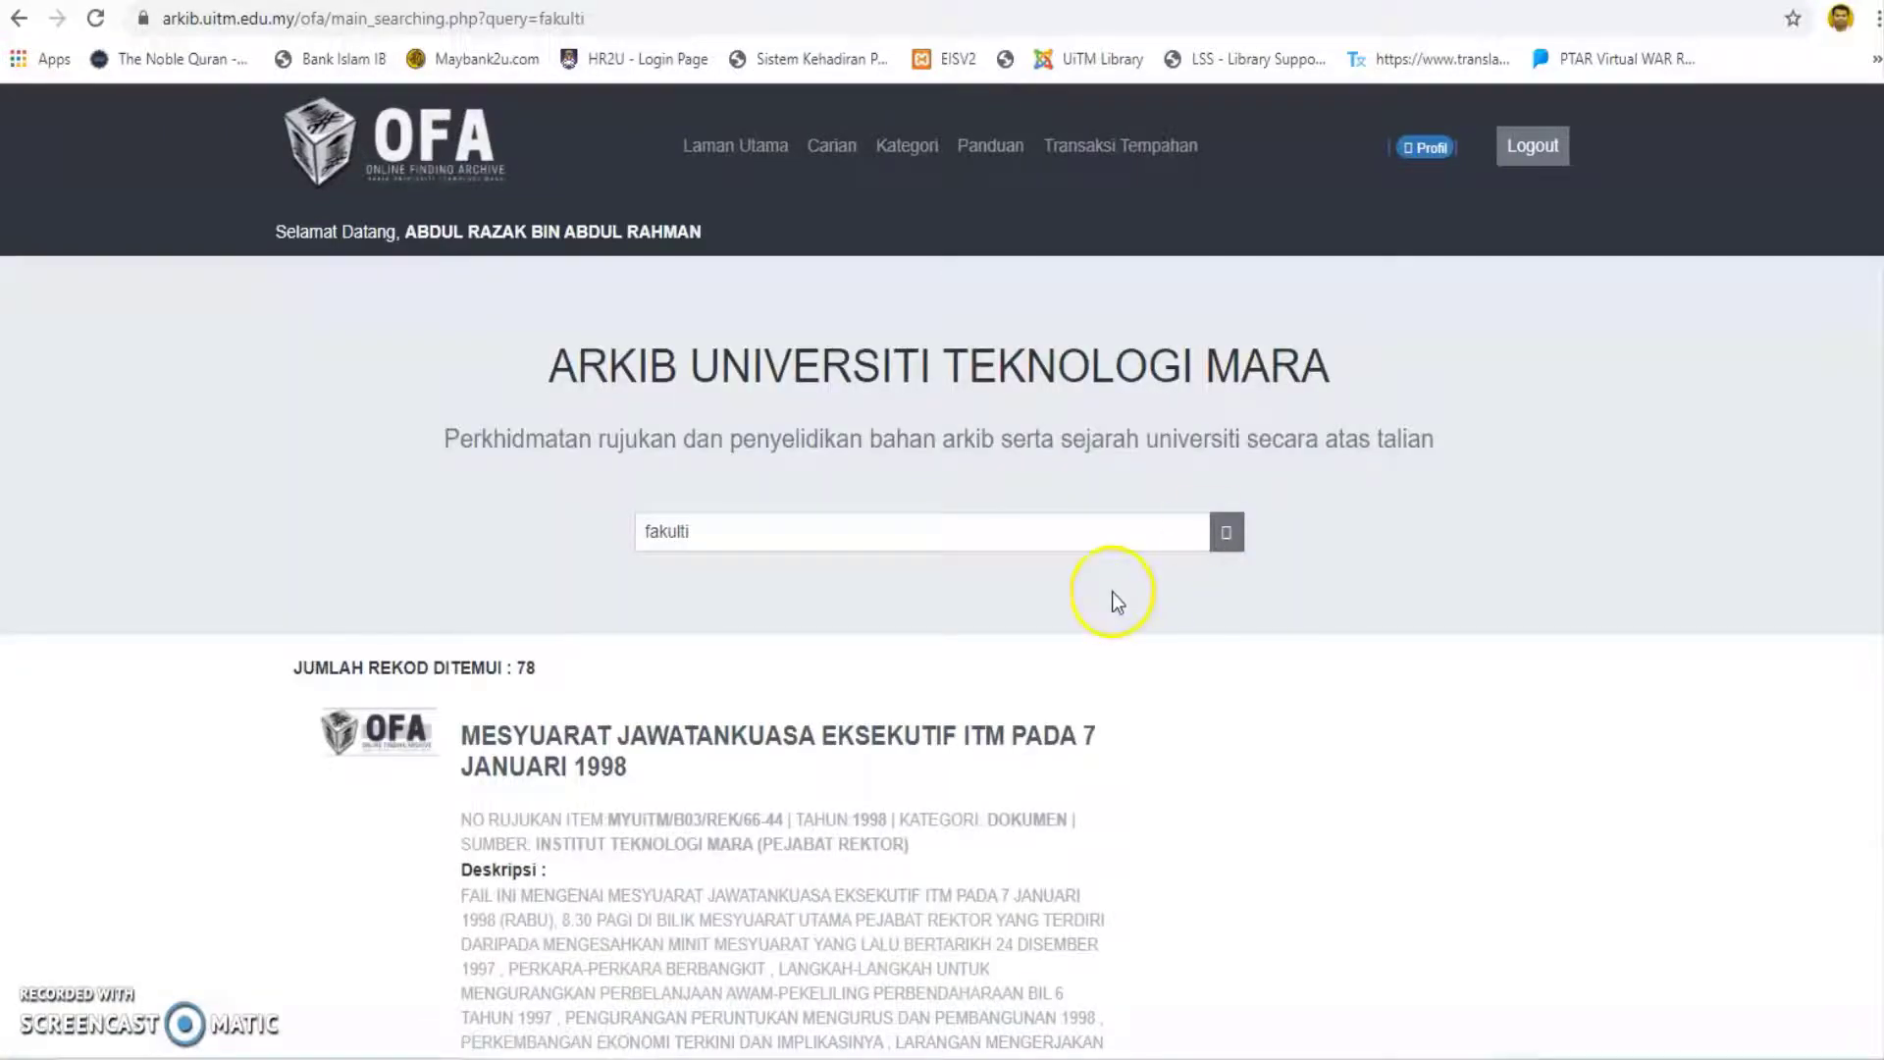
{"action": "scroll", "coordinate": [1113, 593], "scroll_direction": "down", "scroll_amount": 10}
{"action": "scroll", "coordinate": [1116, 598], "scroll_direction": "down", "scroll_amount": 13}
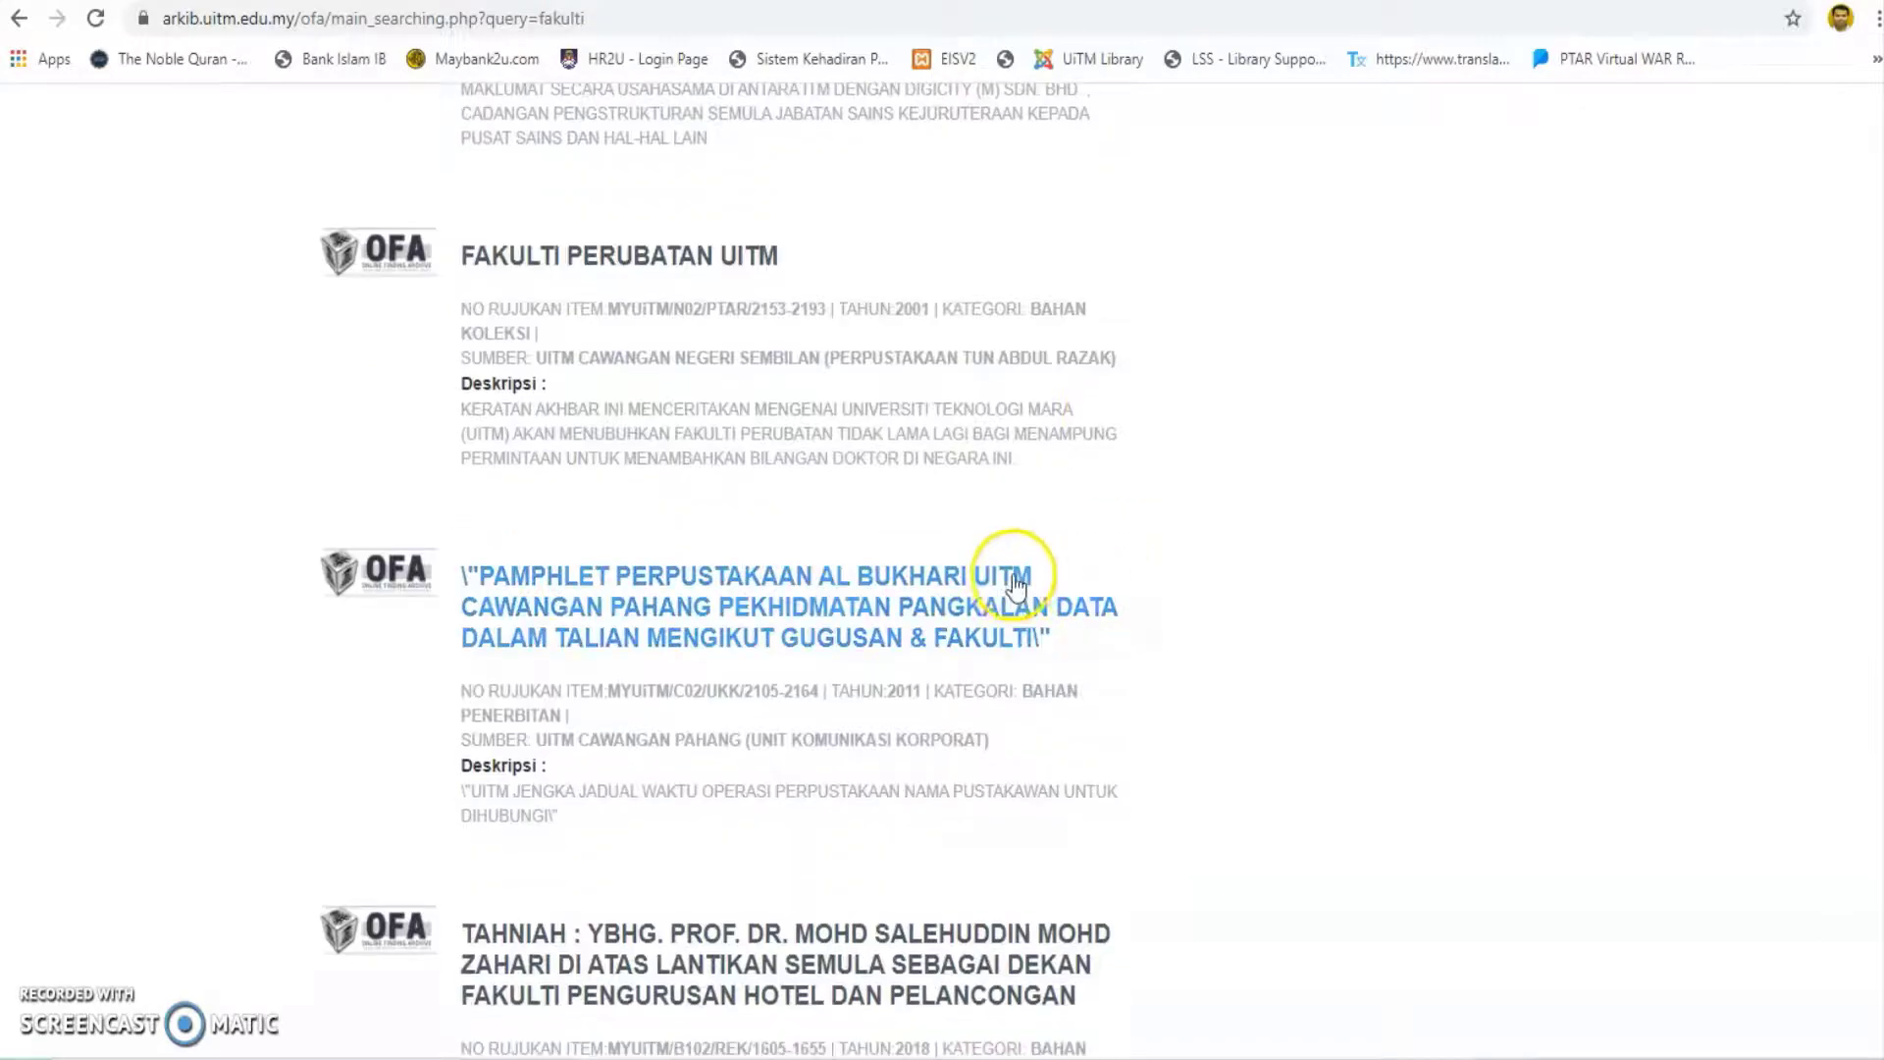
{"action": "left_click", "coordinate": [928, 576]}
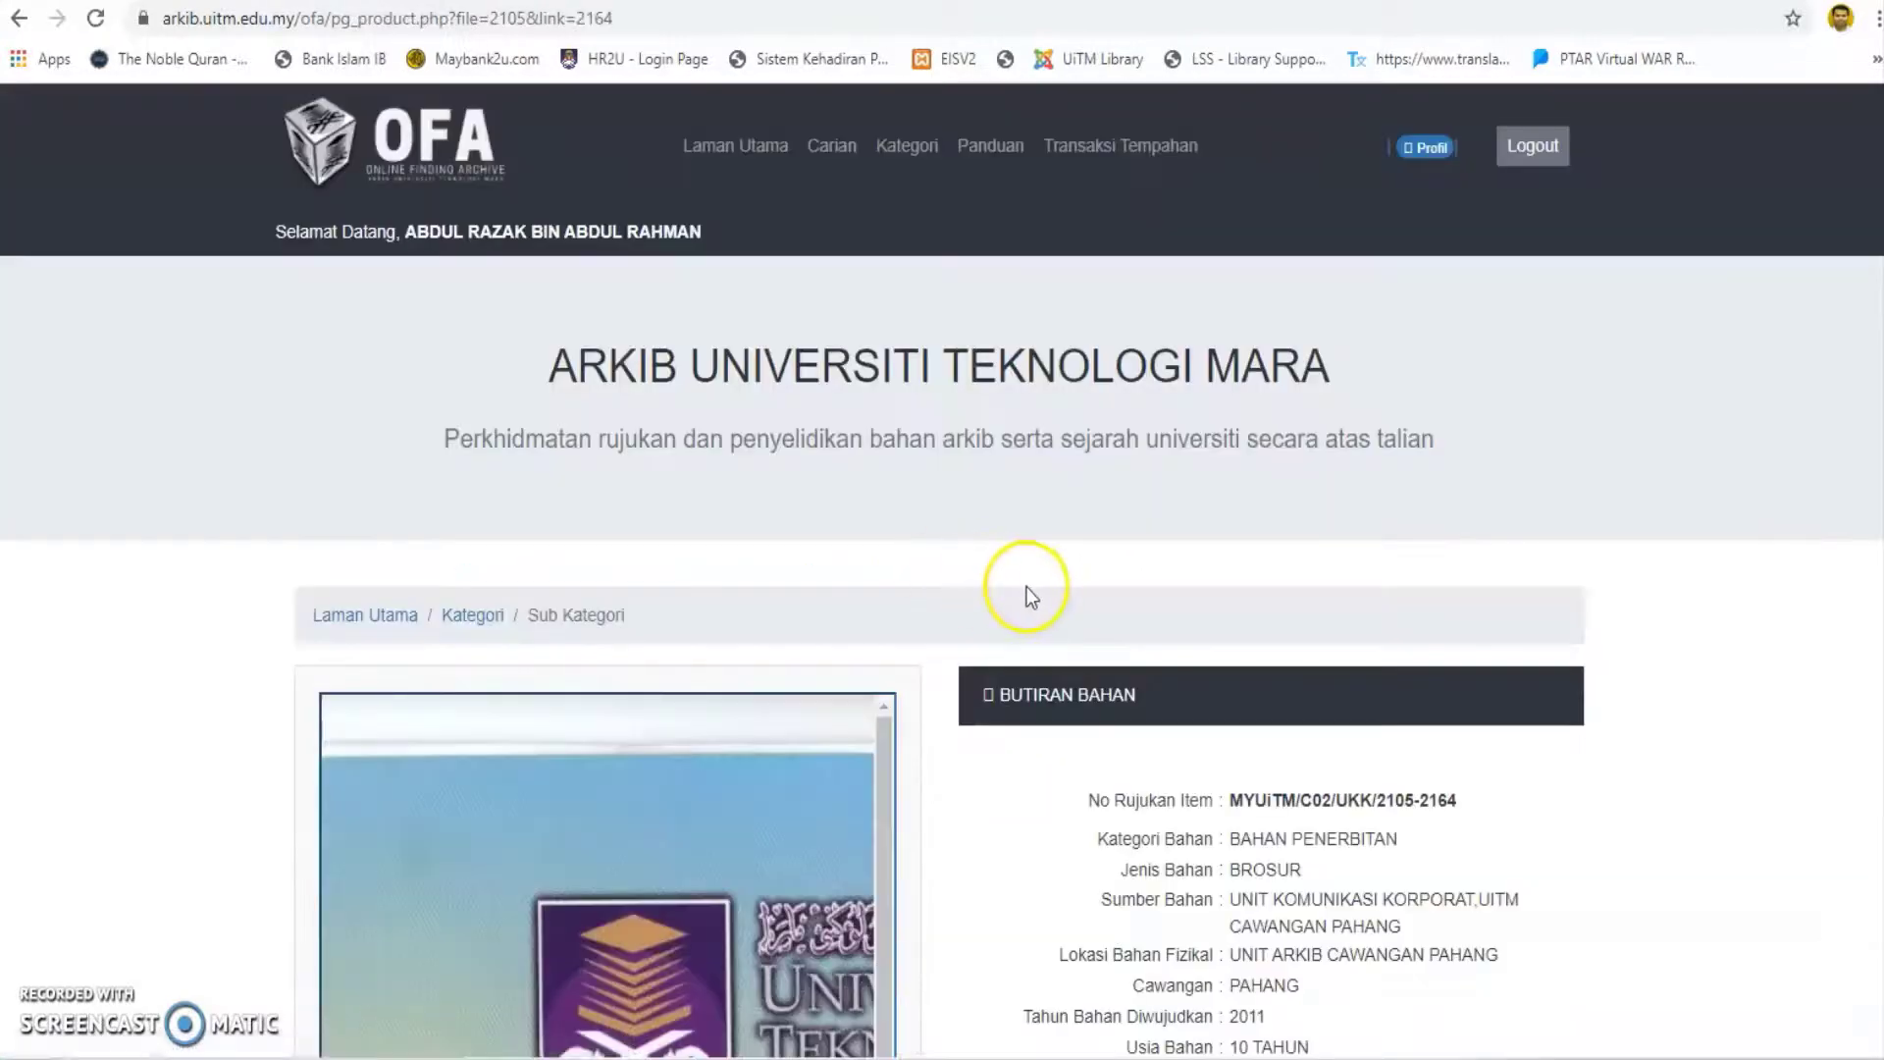
{"action": "scroll", "coordinate": [1026, 587], "scroll_direction": "down", "scroll_amount": 3}
{"action": "scroll", "coordinate": [1034, 587], "scroll_direction": "down", "scroll_amount": 1}
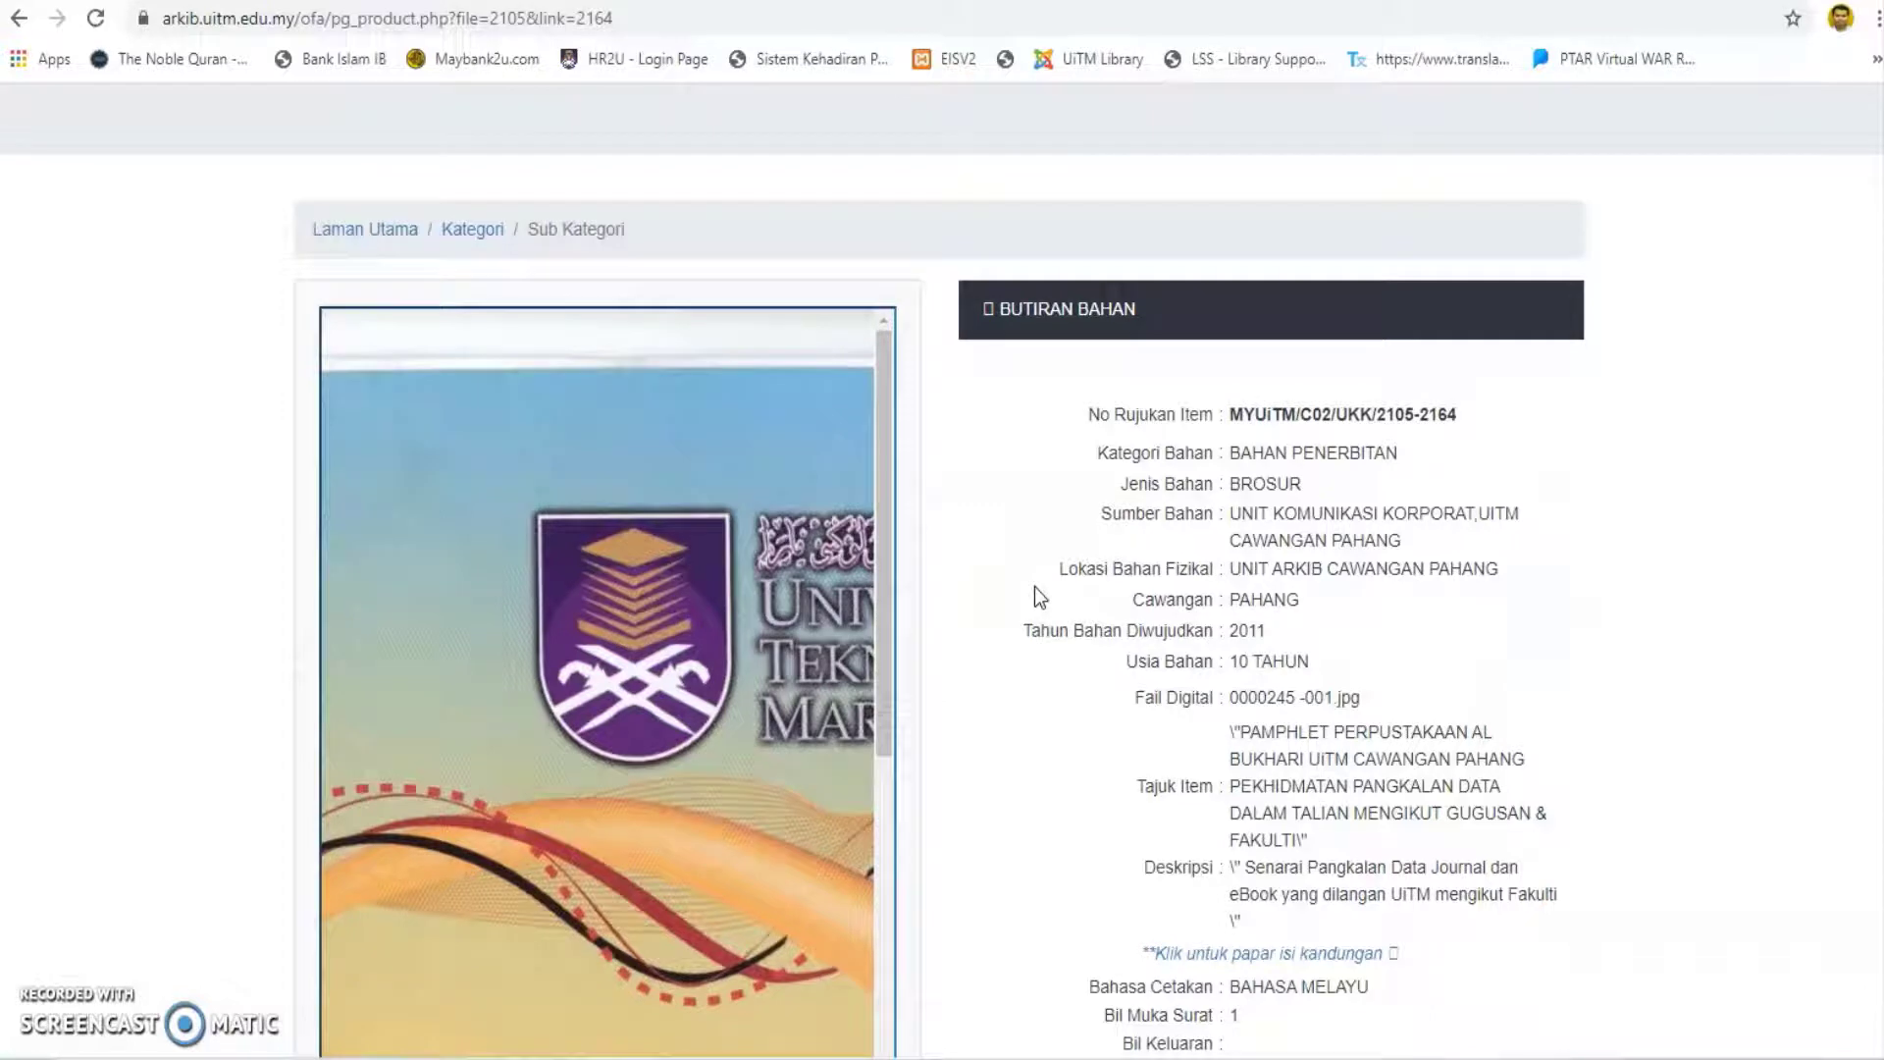
{"action": "scroll", "coordinate": [1034, 587], "scroll_direction": "down", "scroll_amount": 2}
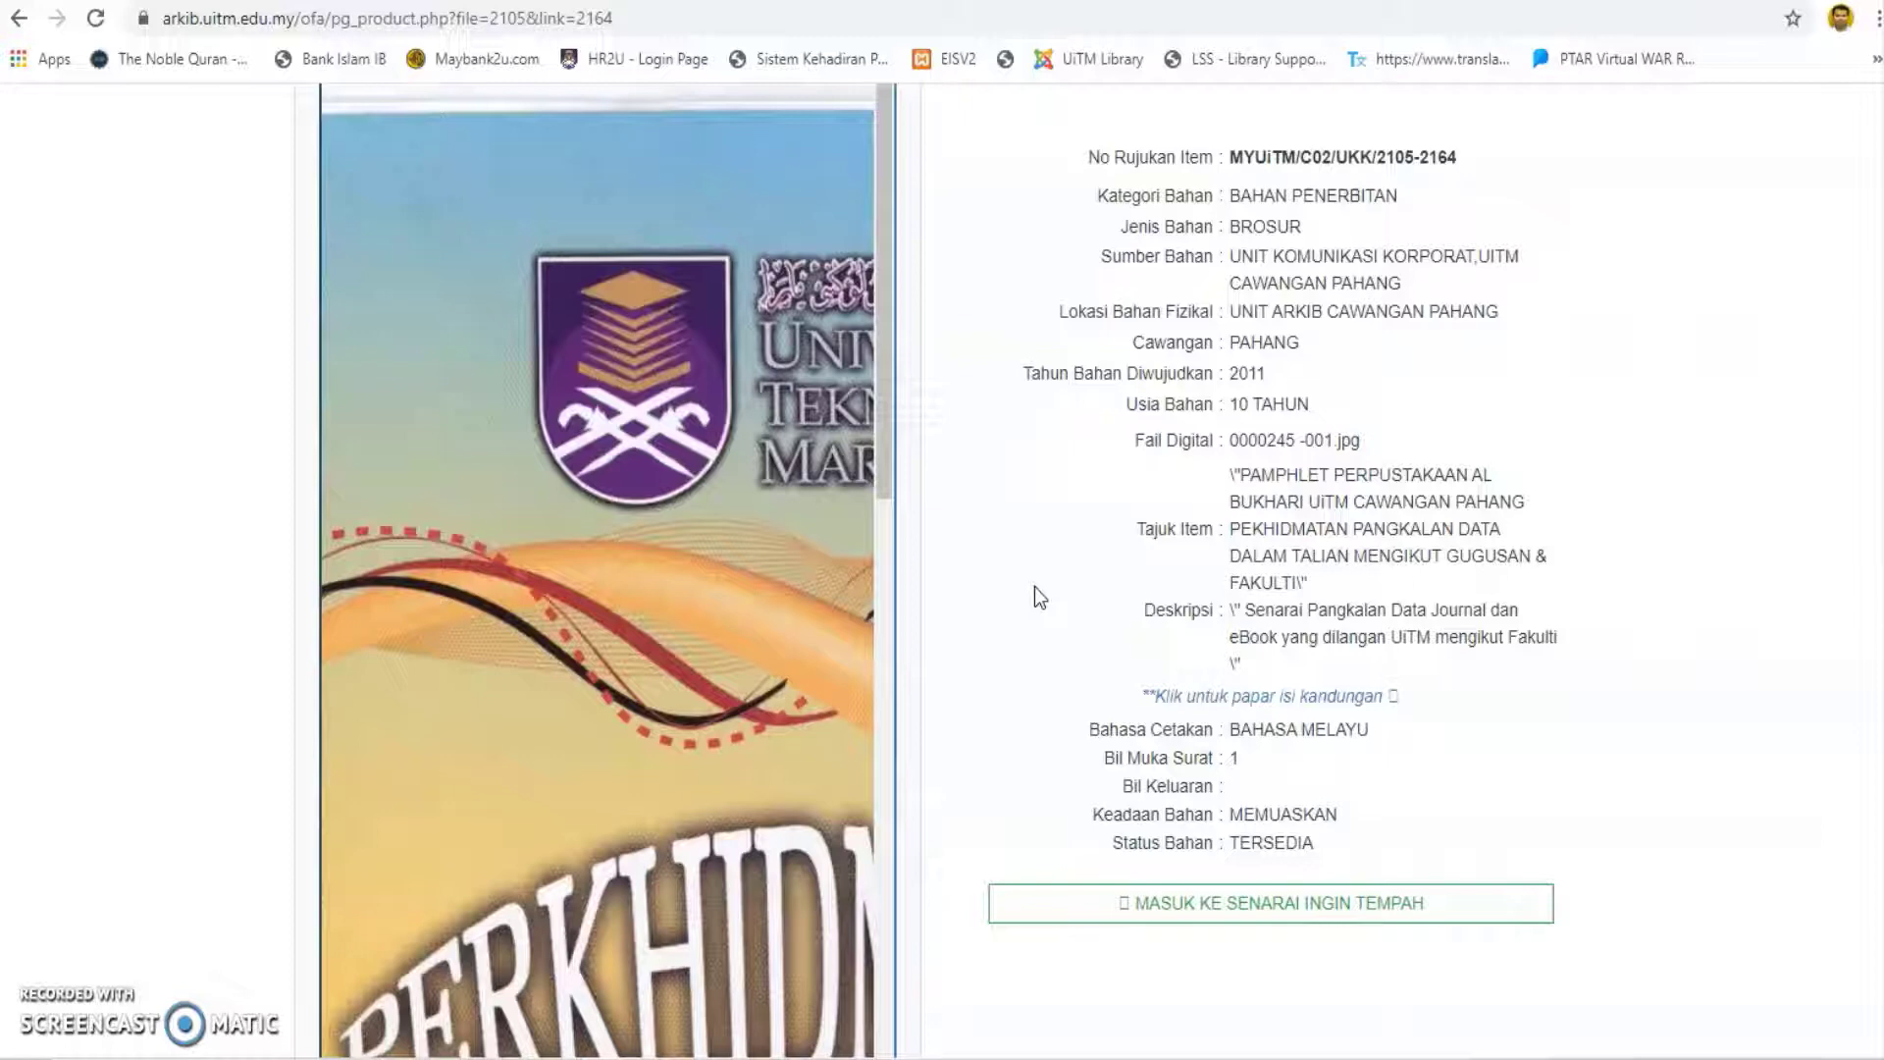
{"action": "scroll", "coordinate": [1035, 587], "scroll_direction": "up", "scroll_amount": 1}
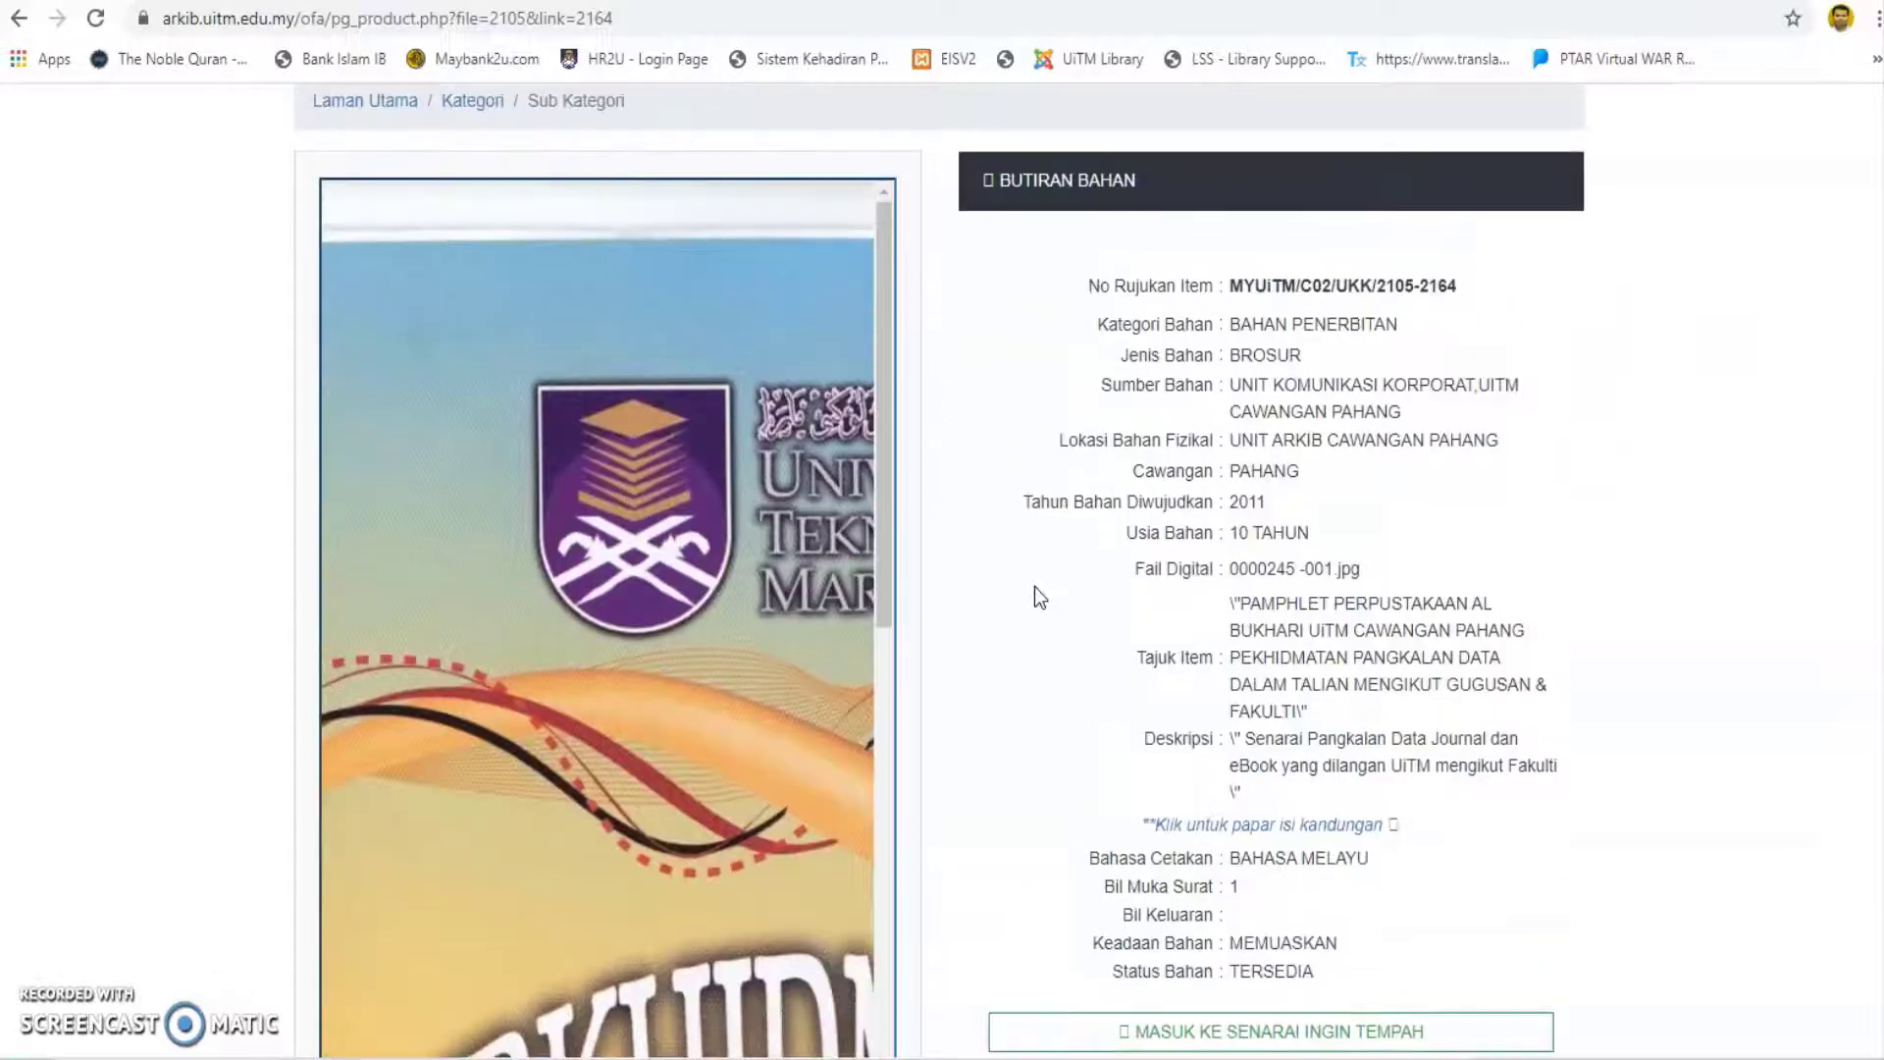
{"action": "scroll", "coordinate": [1040, 596], "scroll_direction": "up", "scroll_amount": 4}
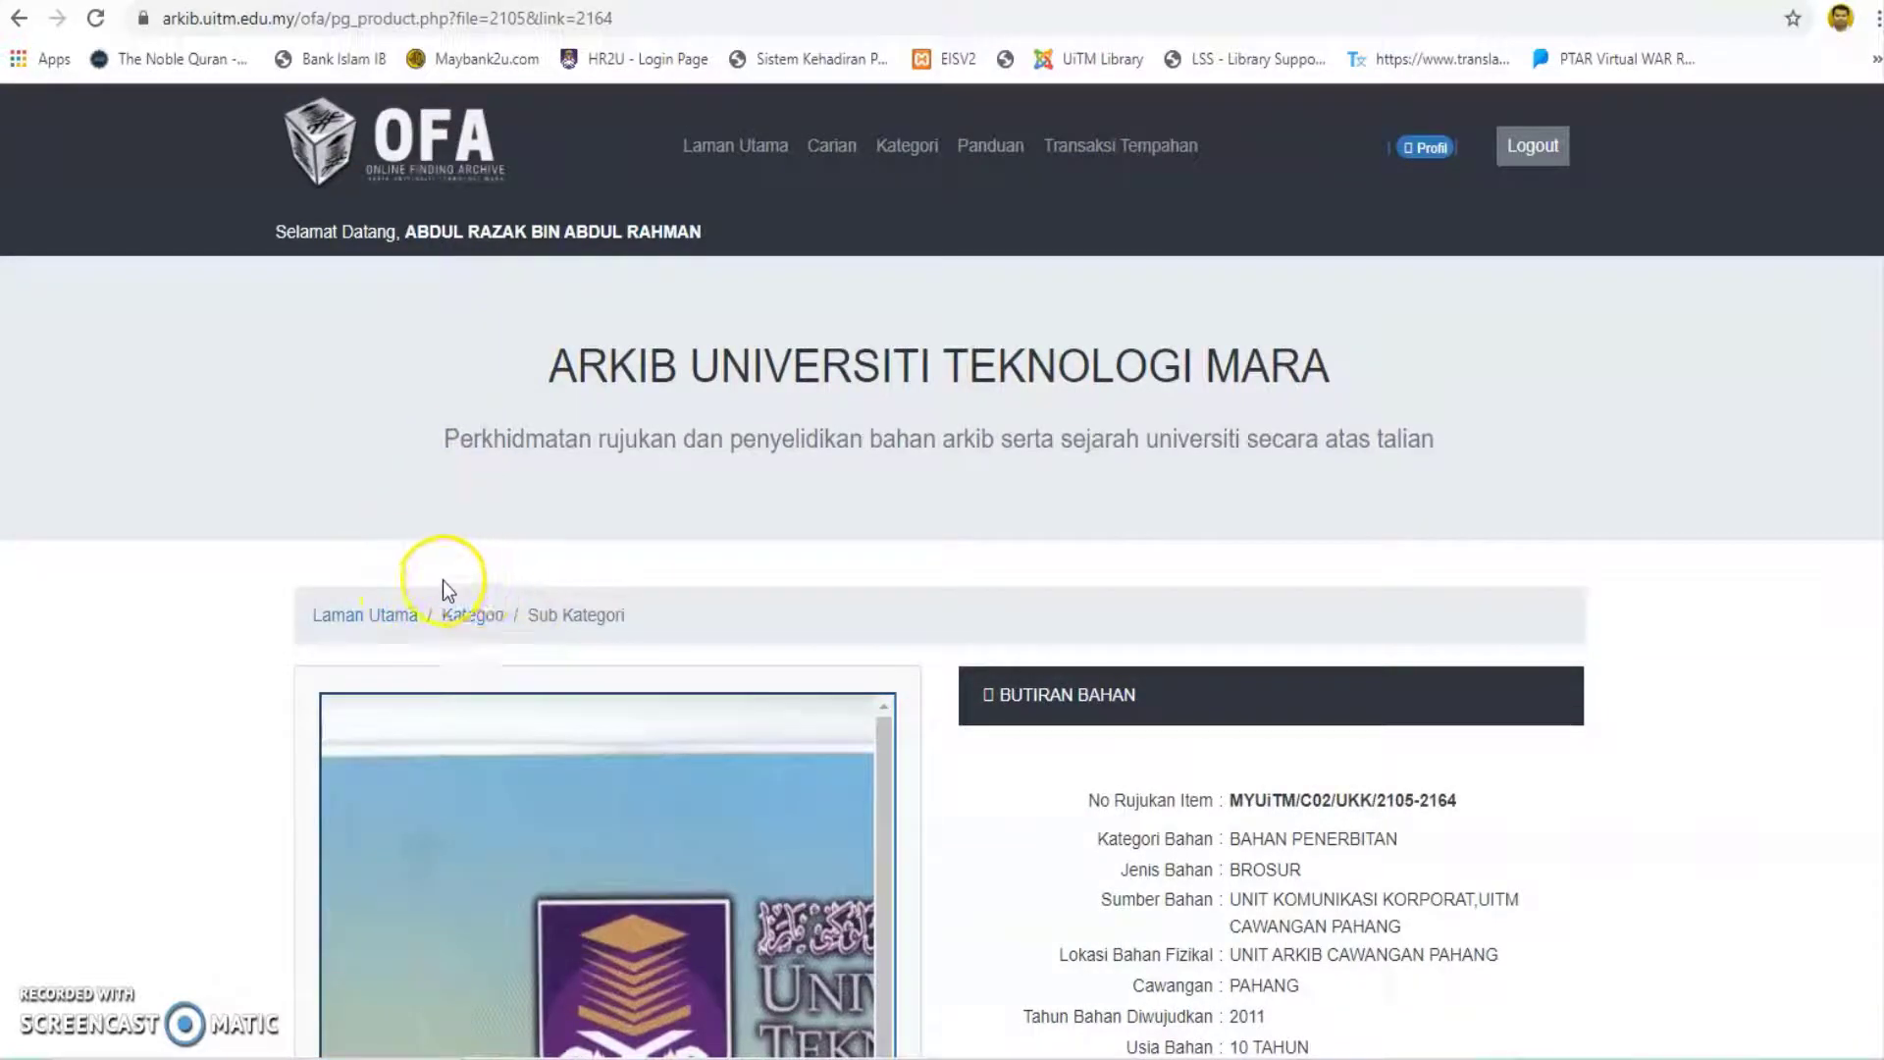
{"action": "scroll", "coordinate": [915, 624], "scroll_direction": "down", "scroll_amount": 9}
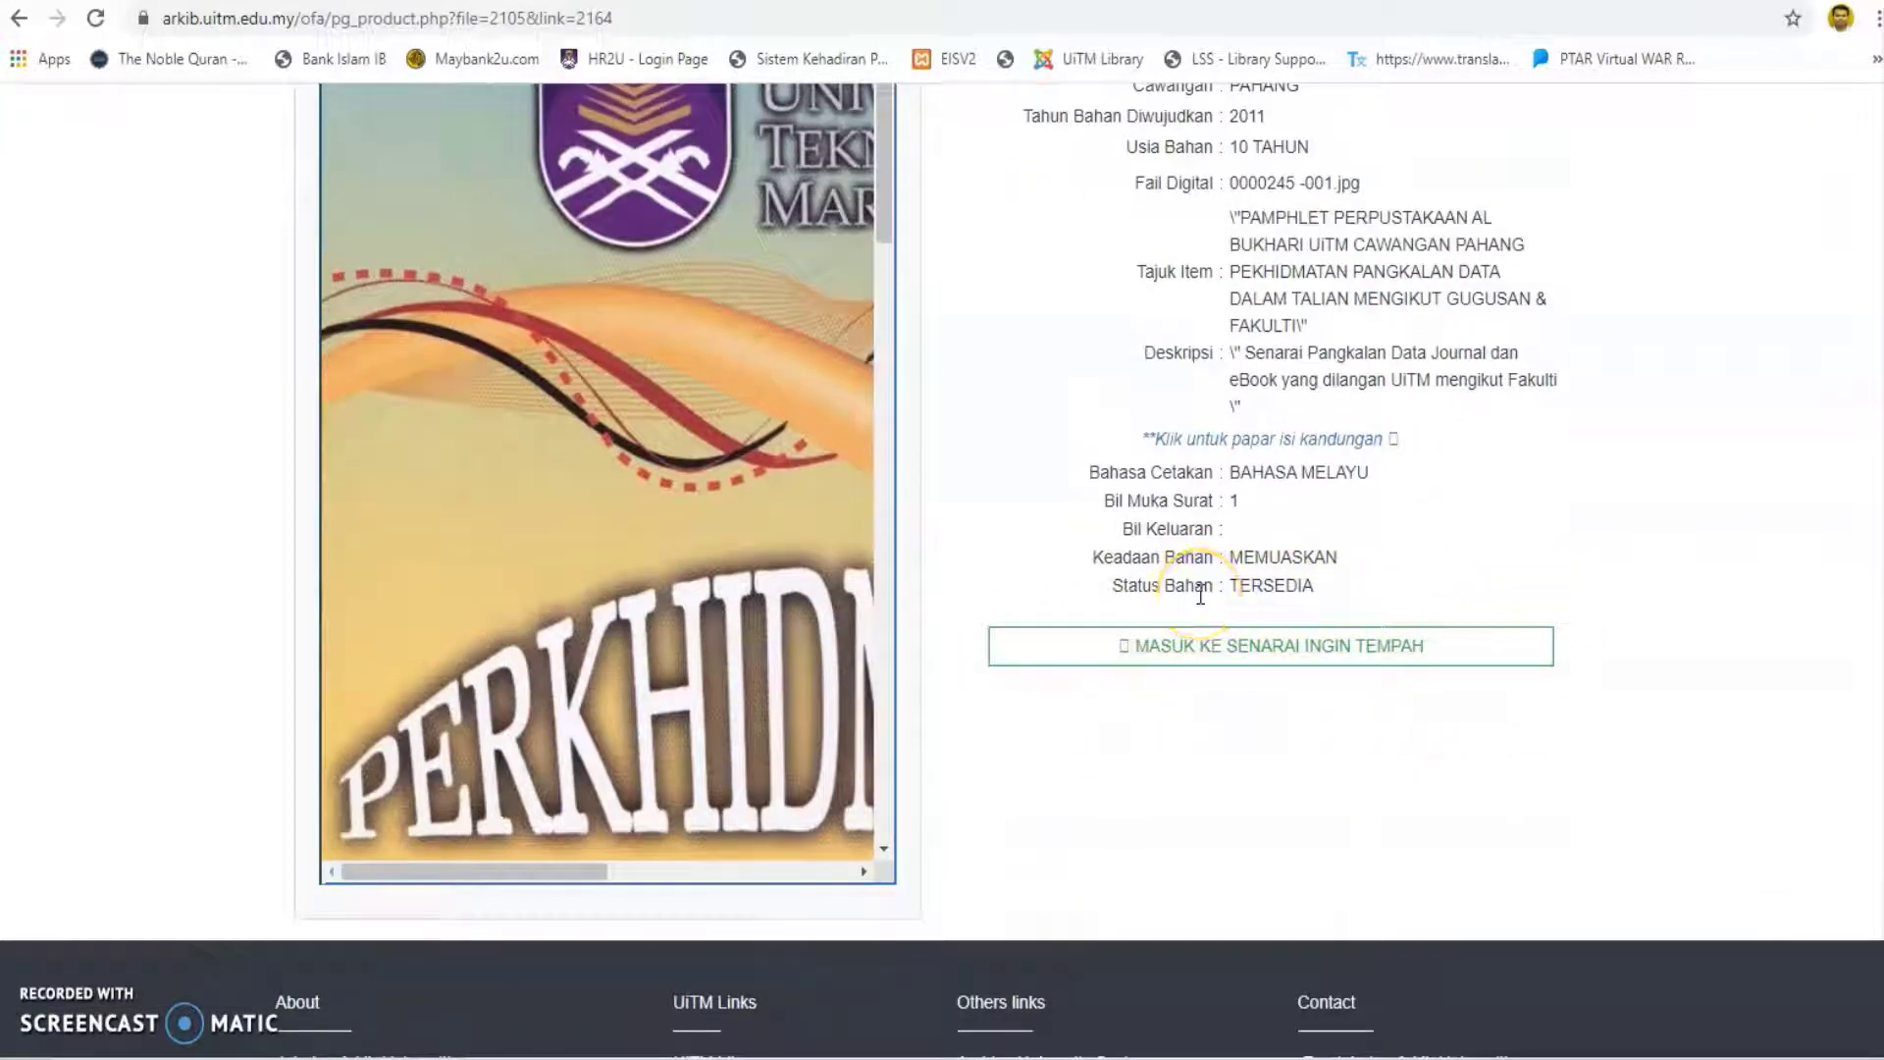
{"action": "scroll", "coordinate": [821, 536], "scroll_direction": "up", "scroll_amount": 8}
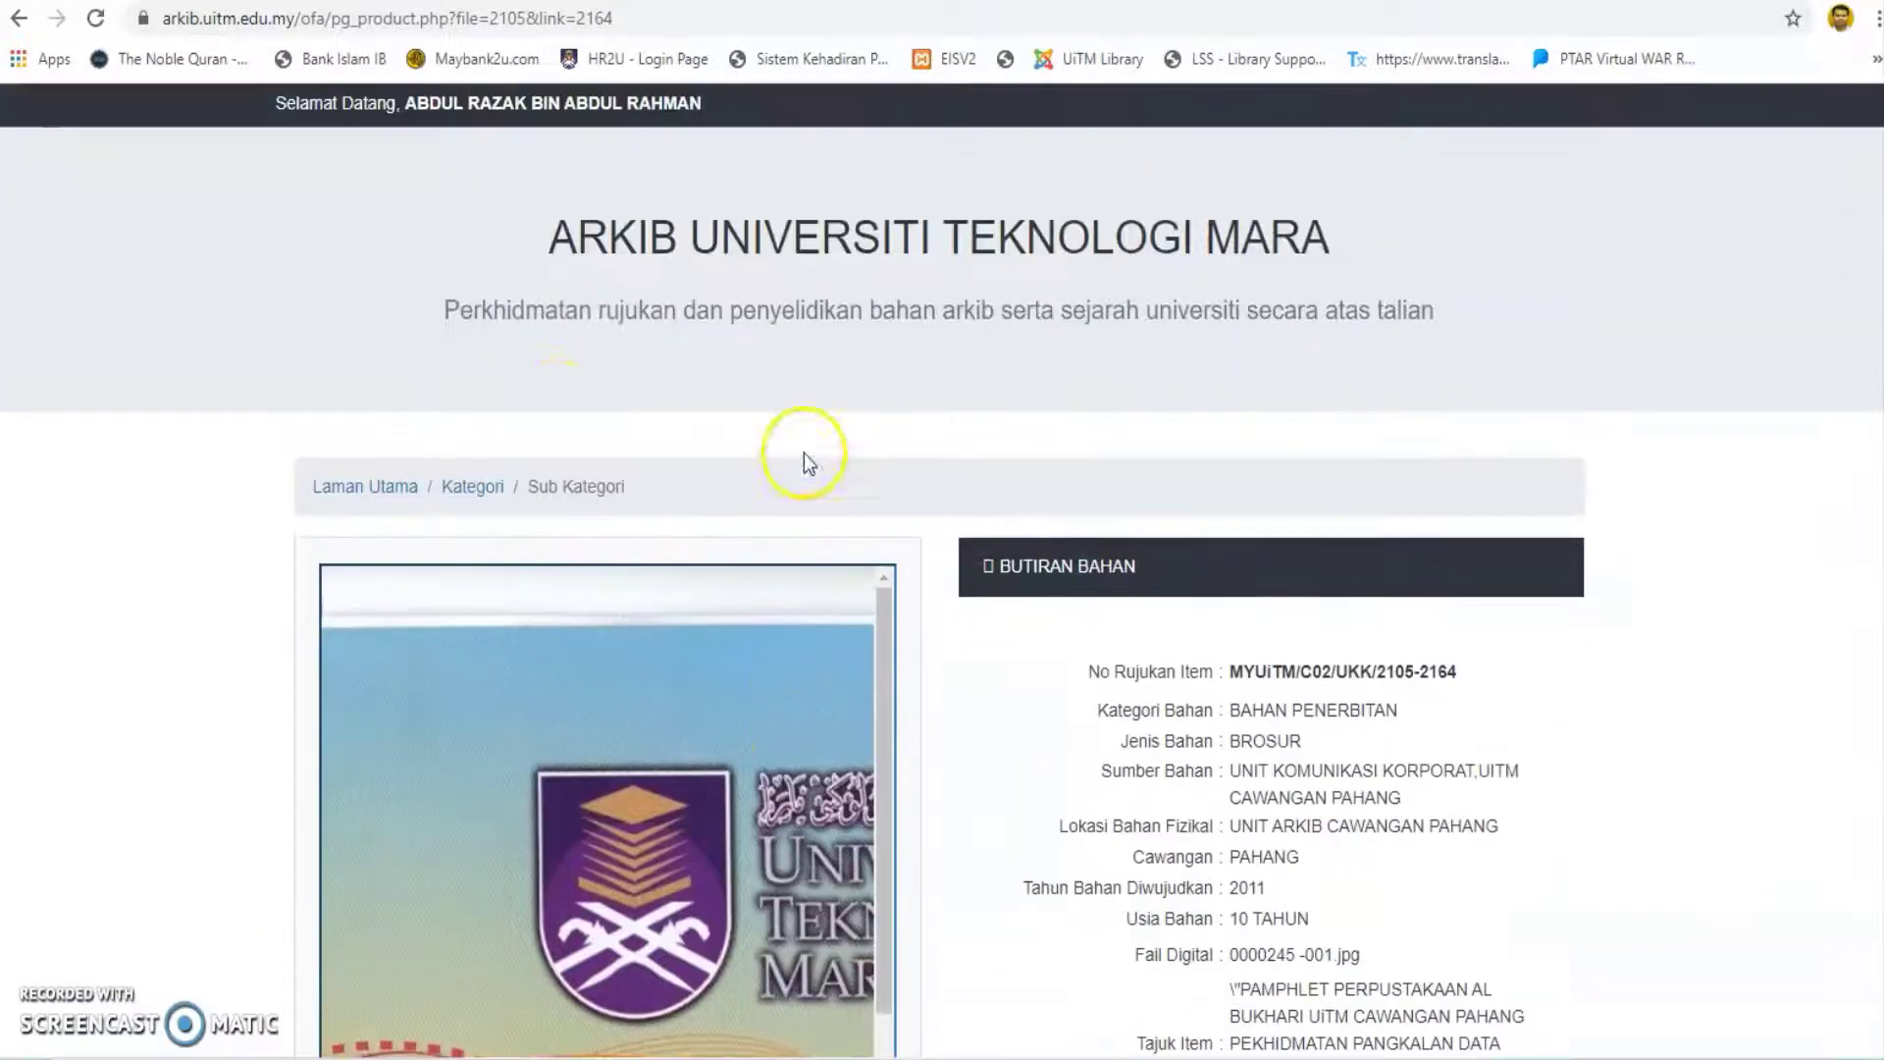
Return to the Kategori listing of all 3128 records and browse its entries.
{"action": "left_click", "coordinate": [473, 487]}
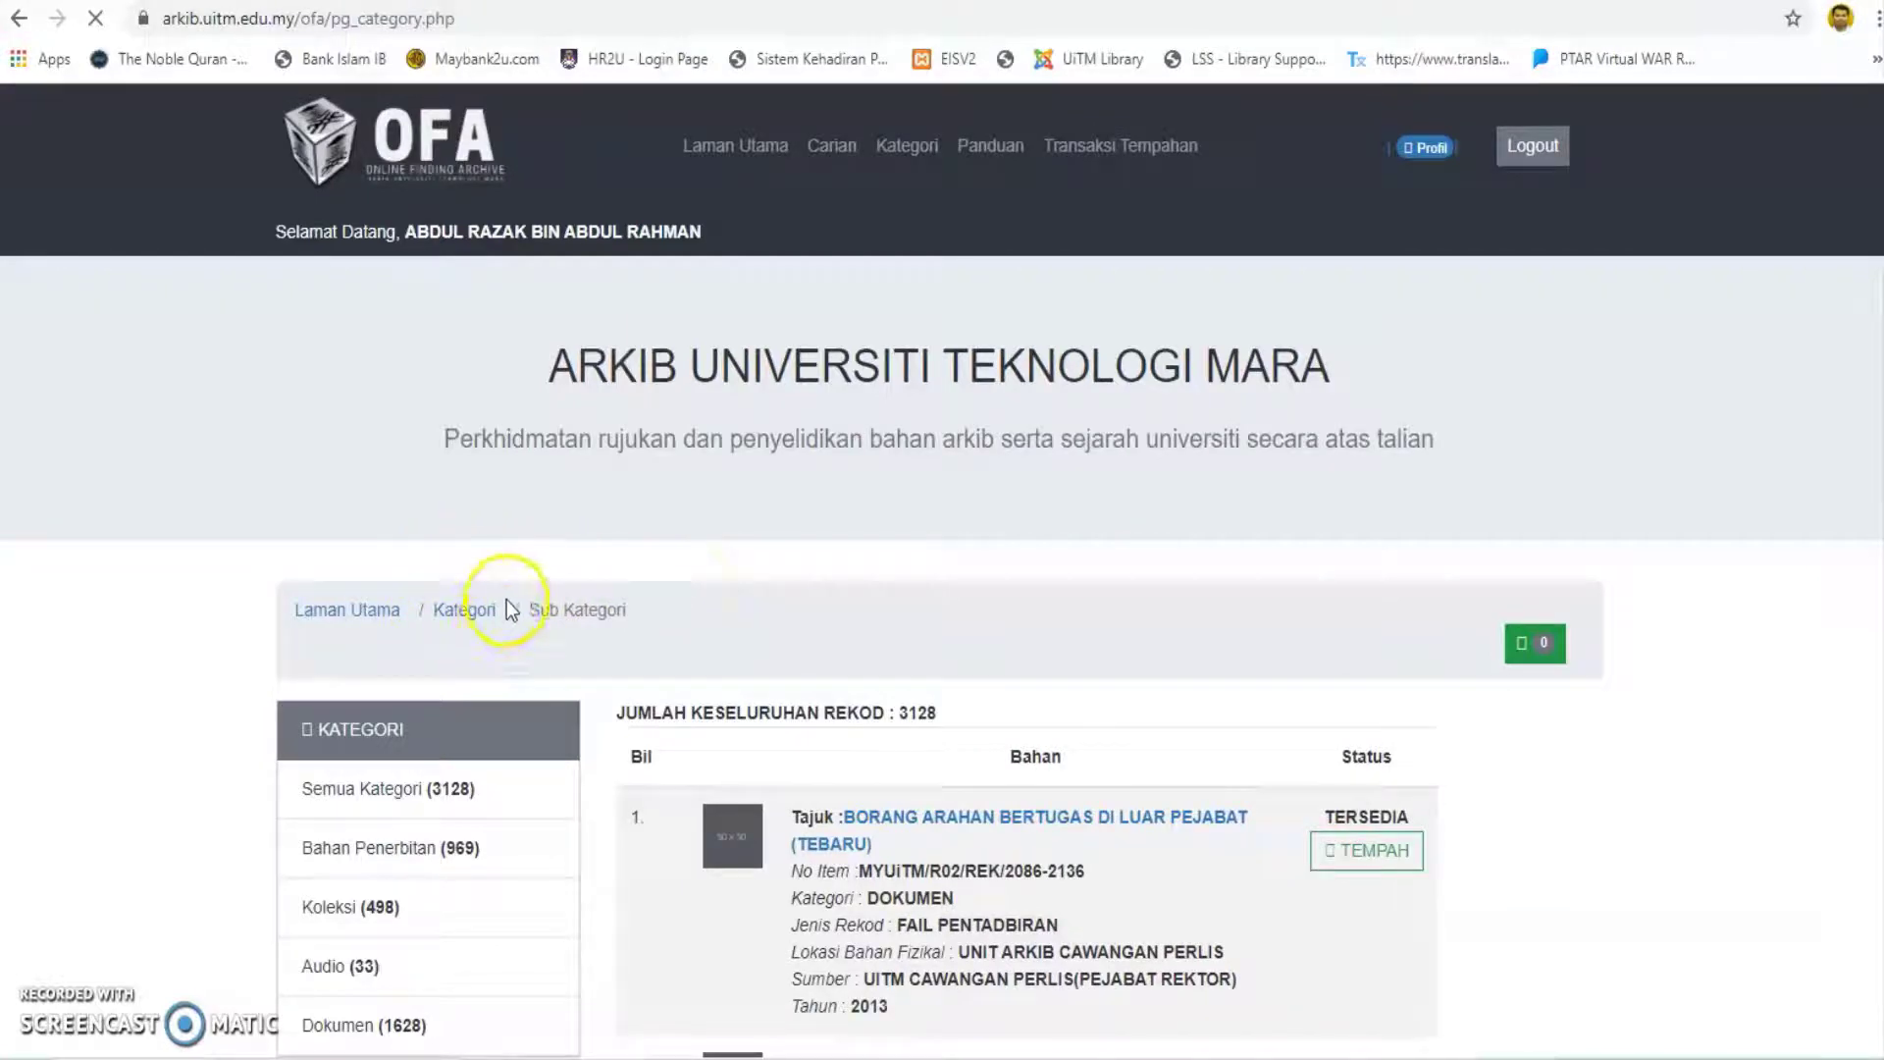
{"action": "scroll", "coordinate": [766, 633], "scroll_direction": "down", "scroll_amount": 2}
{"action": "scroll", "coordinate": [767, 628], "scroll_direction": "down", "scroll_amount": 3}
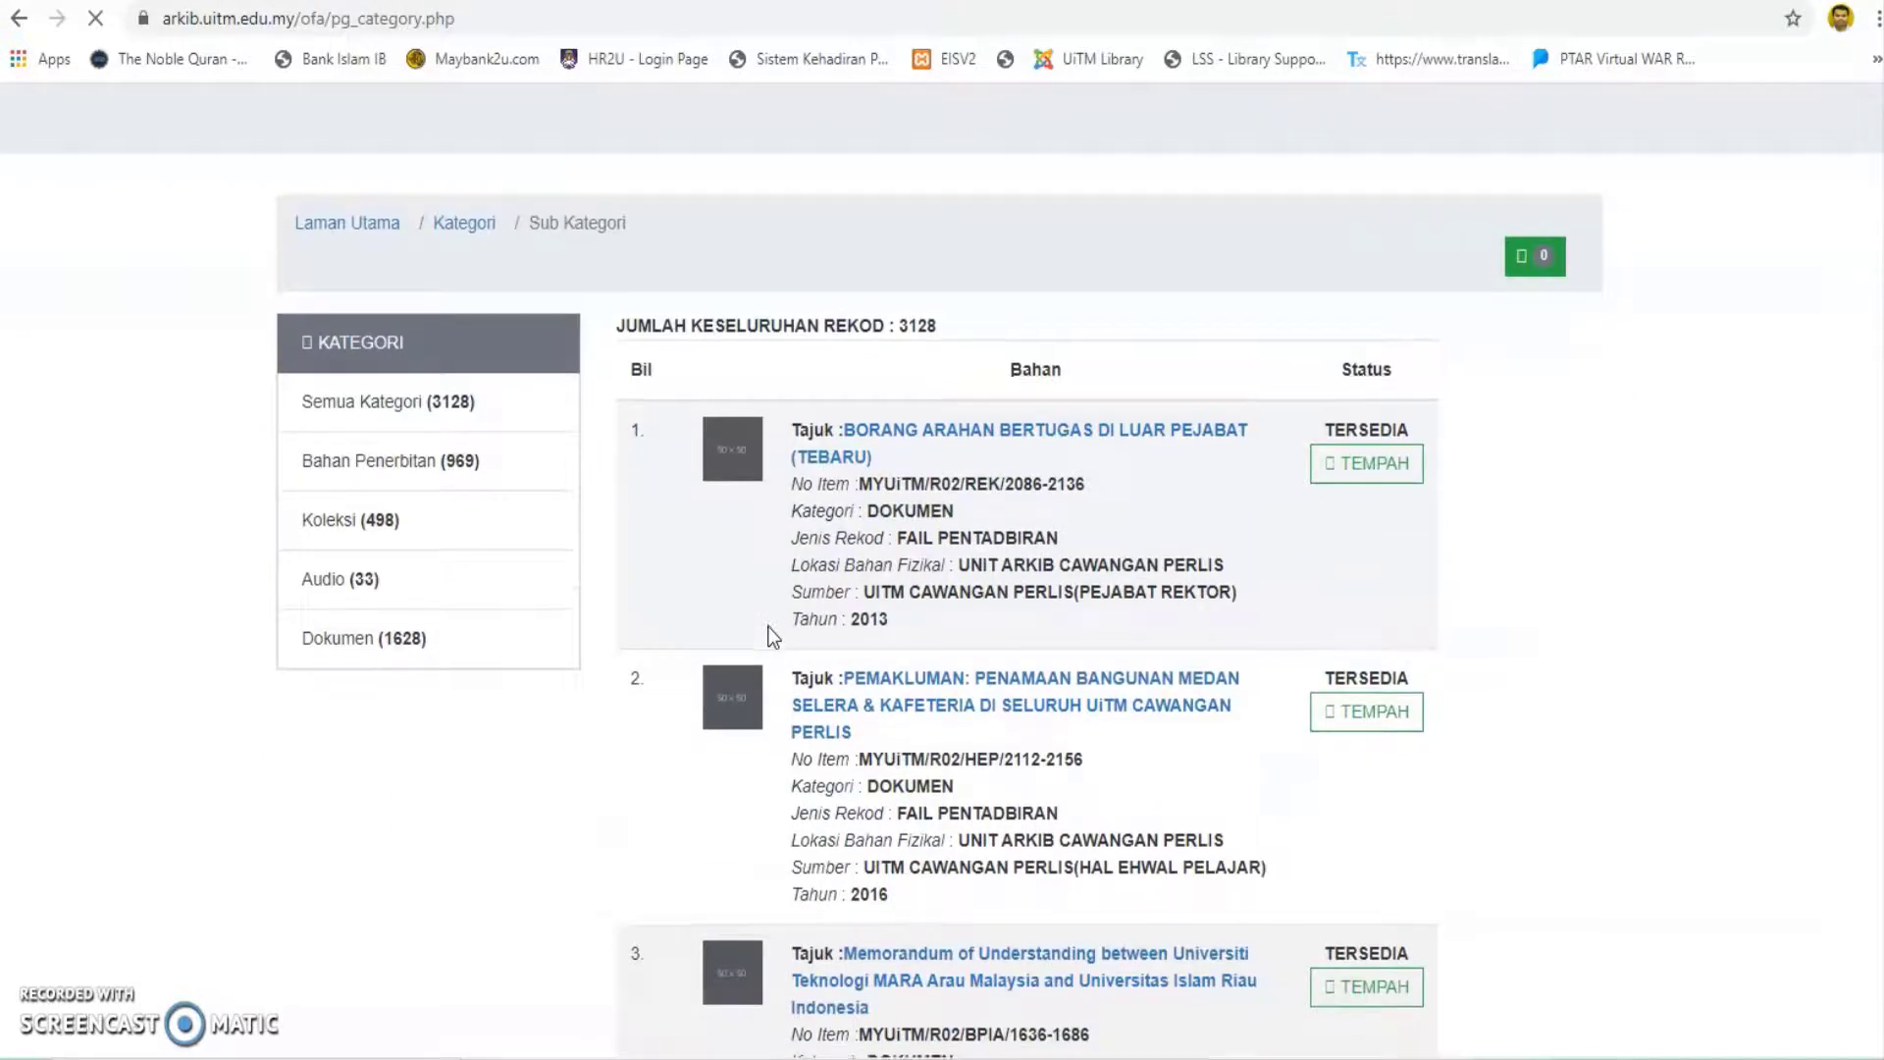
{"action": "scroll", "coordinate": [769, 636], "scroll_direction": "down", "scroll_amount": 3}
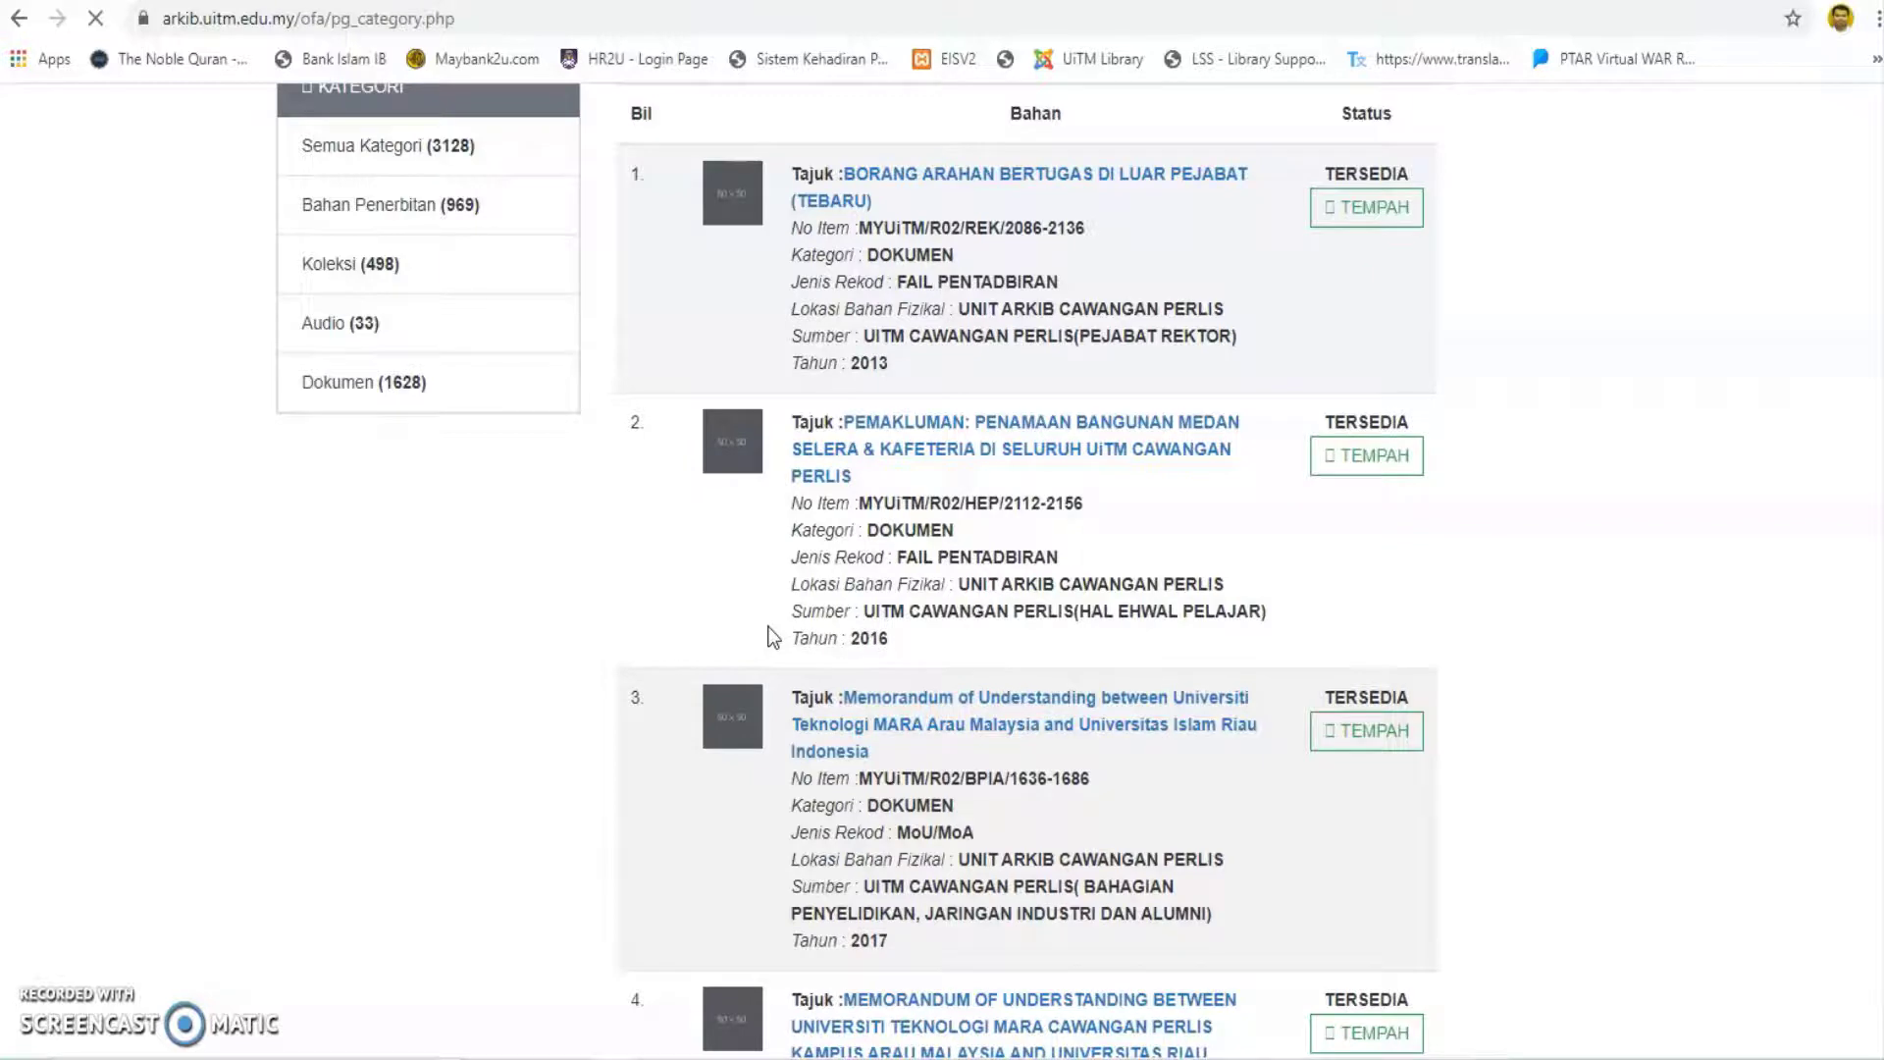
{"action": "scroll", "coordinate": [770, 636], "scroll_direction": "up", "scroll_amount": 3}
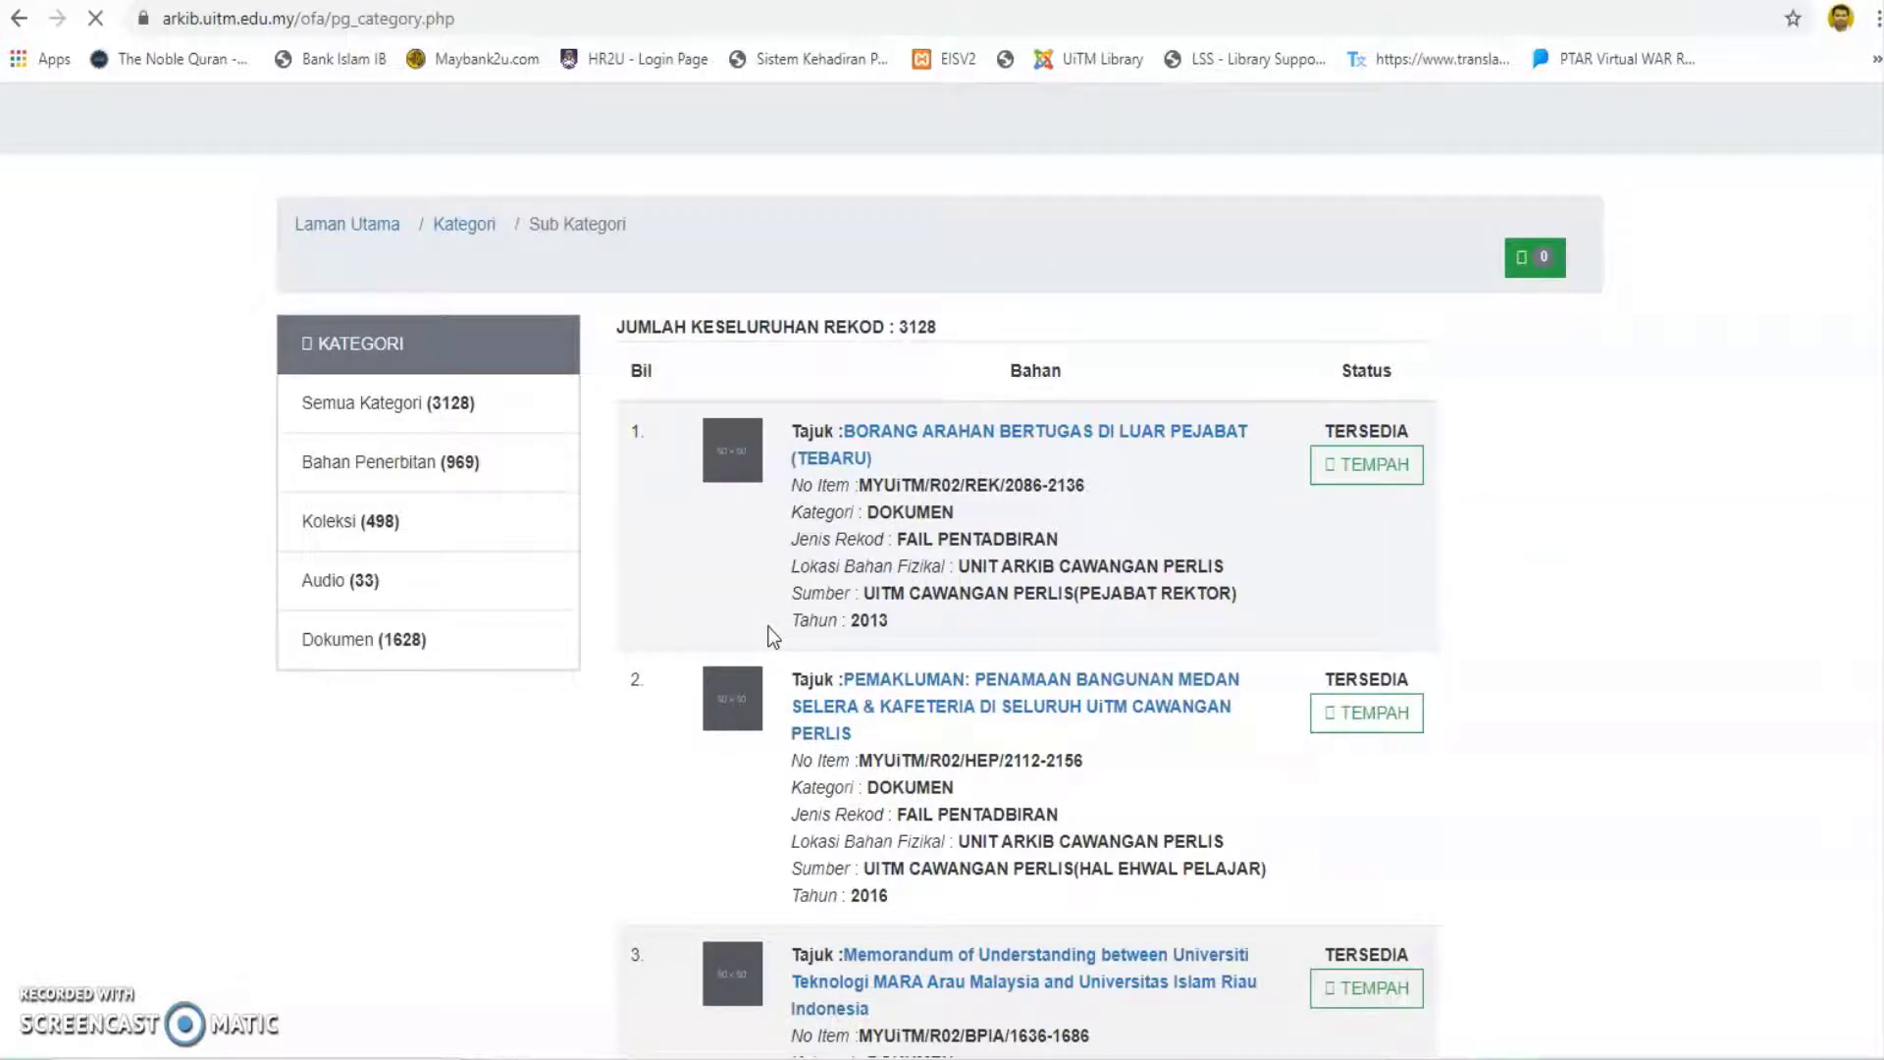
{"action": "left_click", "coordinate": [761, 629]}
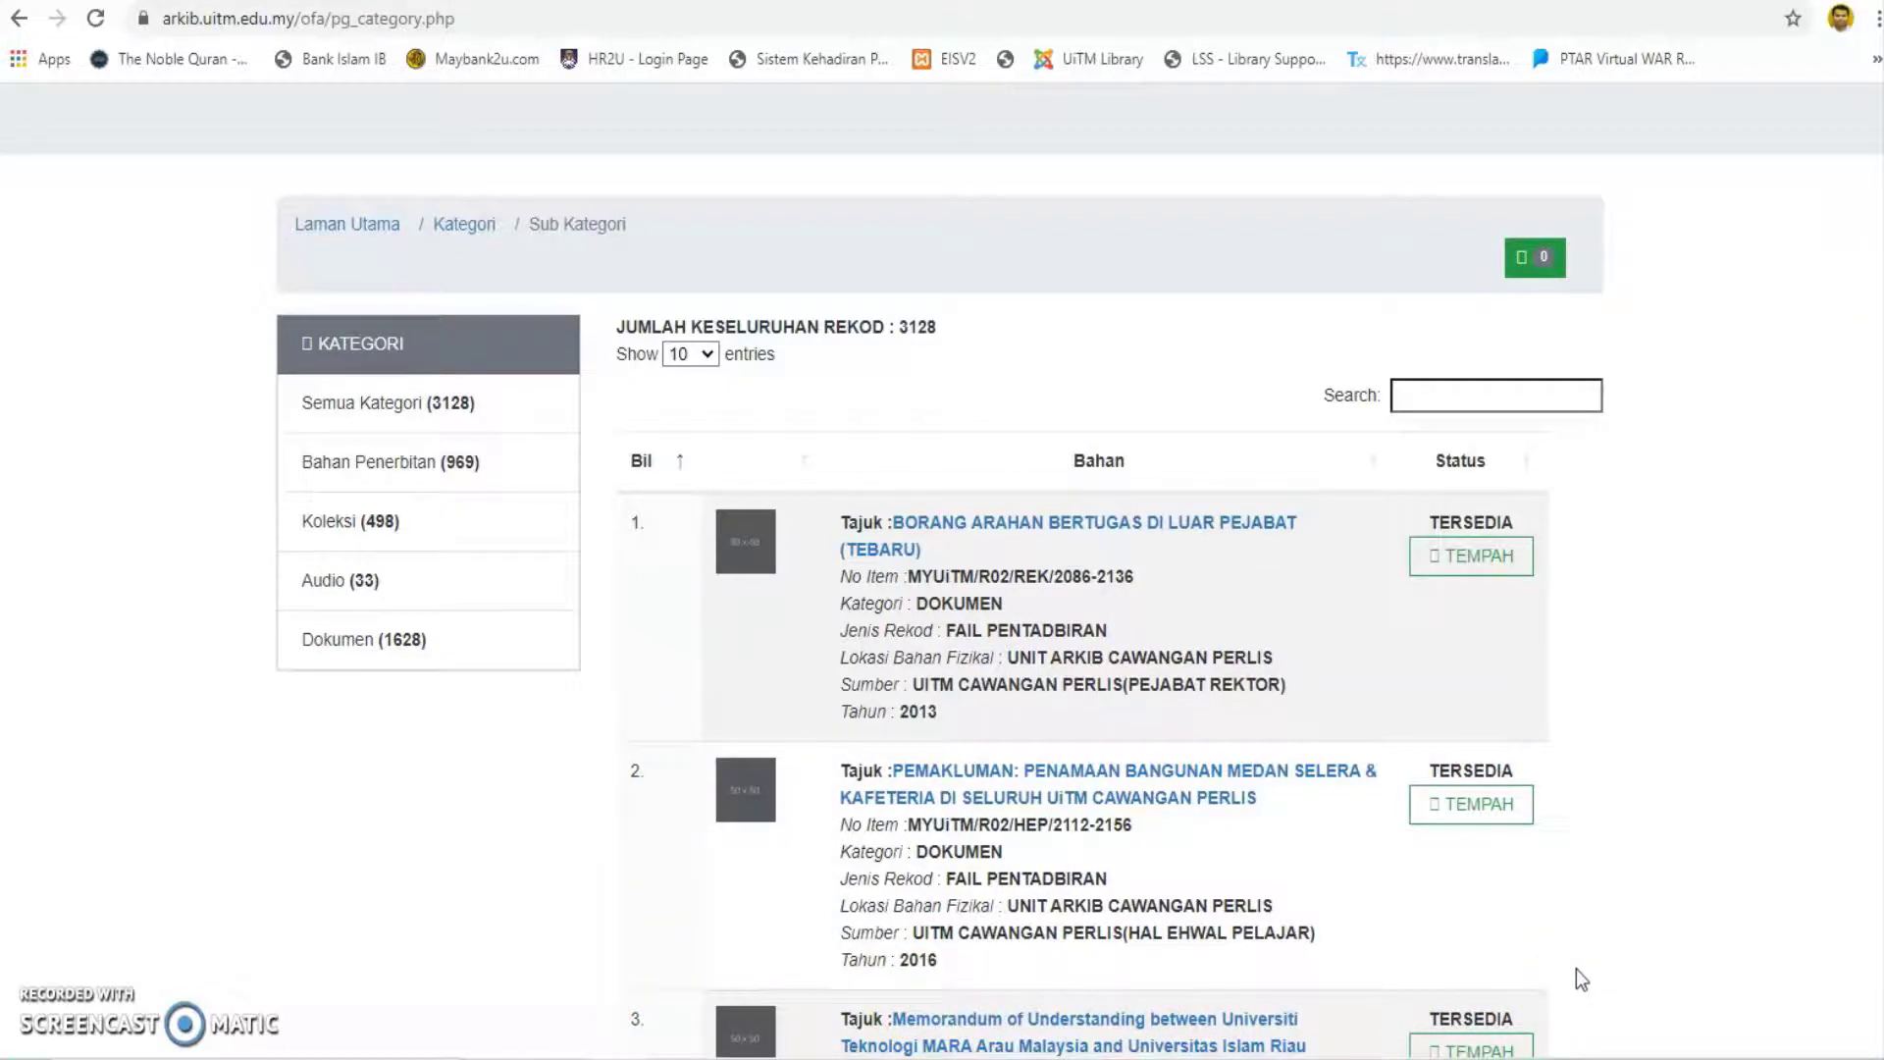
{"action": "scroll", "coordinate": [1575, 965], "scroll_direction": "down", "scroll_amount": 1}
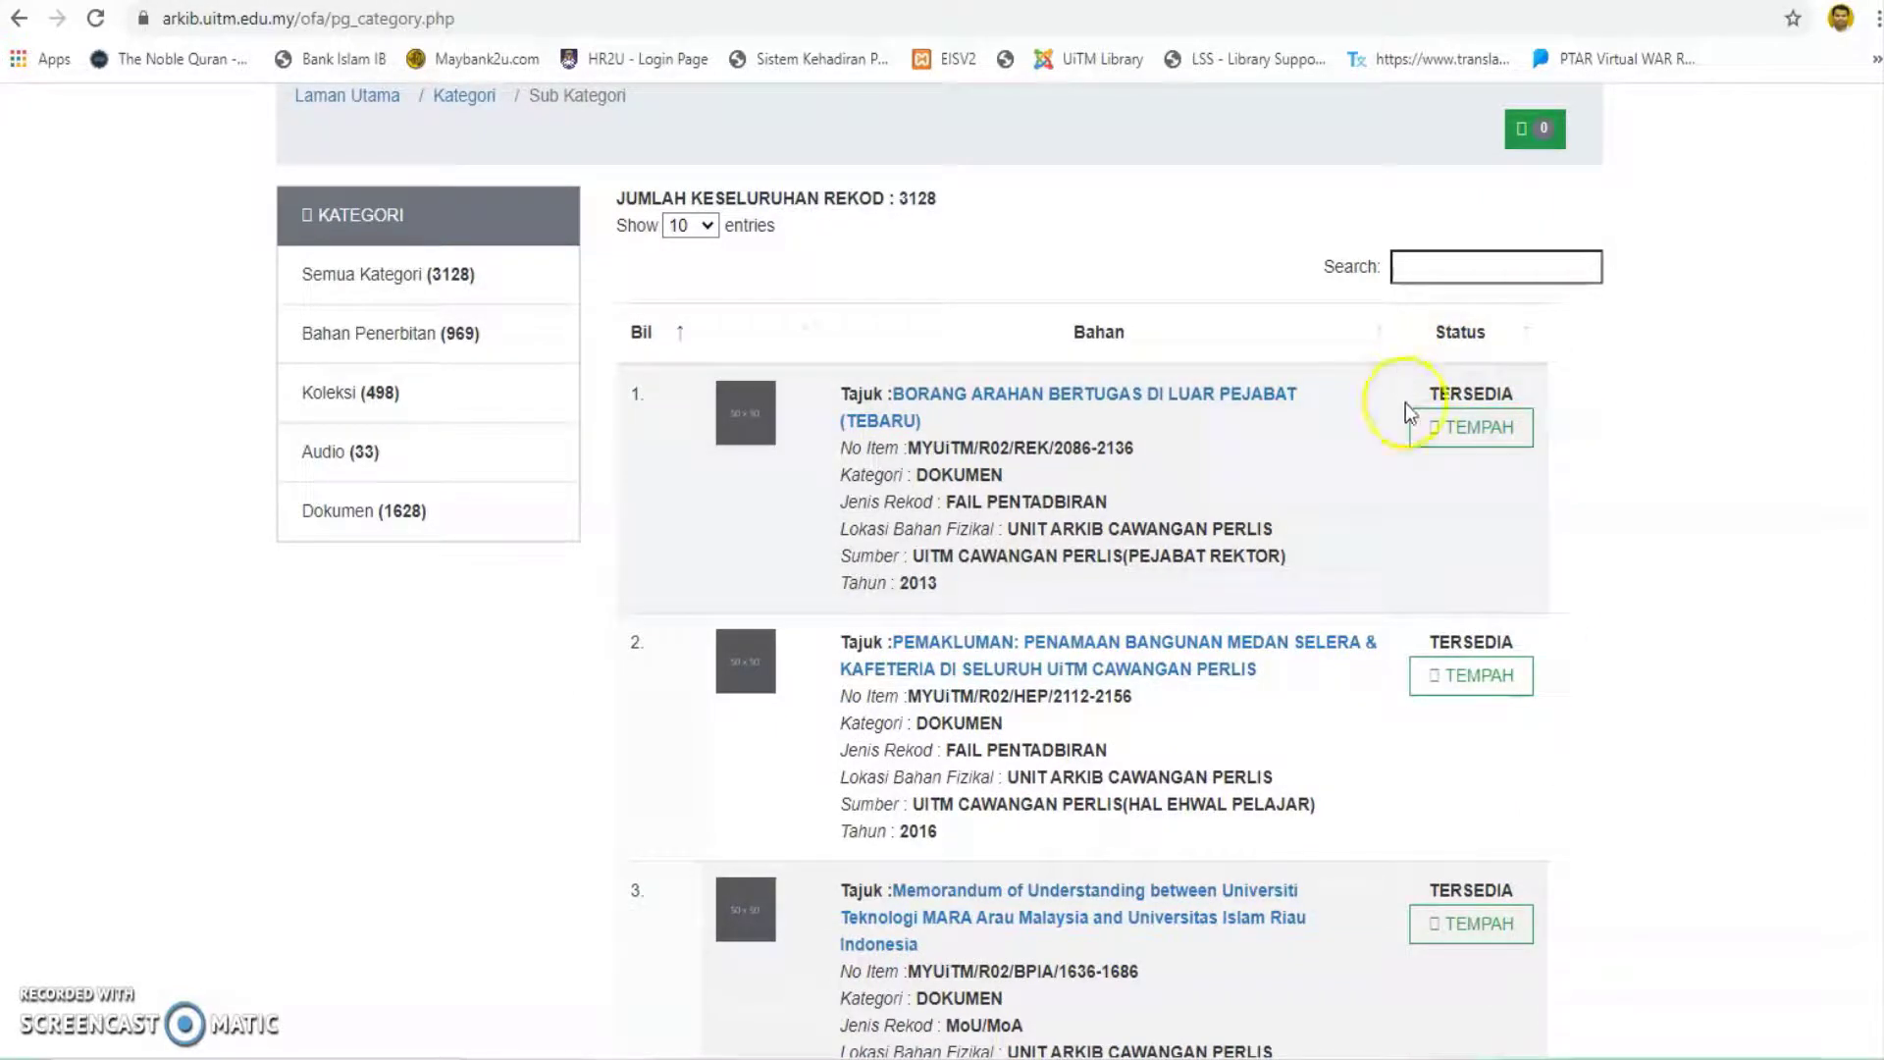
Open the 2013 Perlis 'Borang Arahan Bertugas Di Luar Pejabat' record and scroll to its wish-list button.
{"action": "left_click", "coordinate": [1468, 446]}
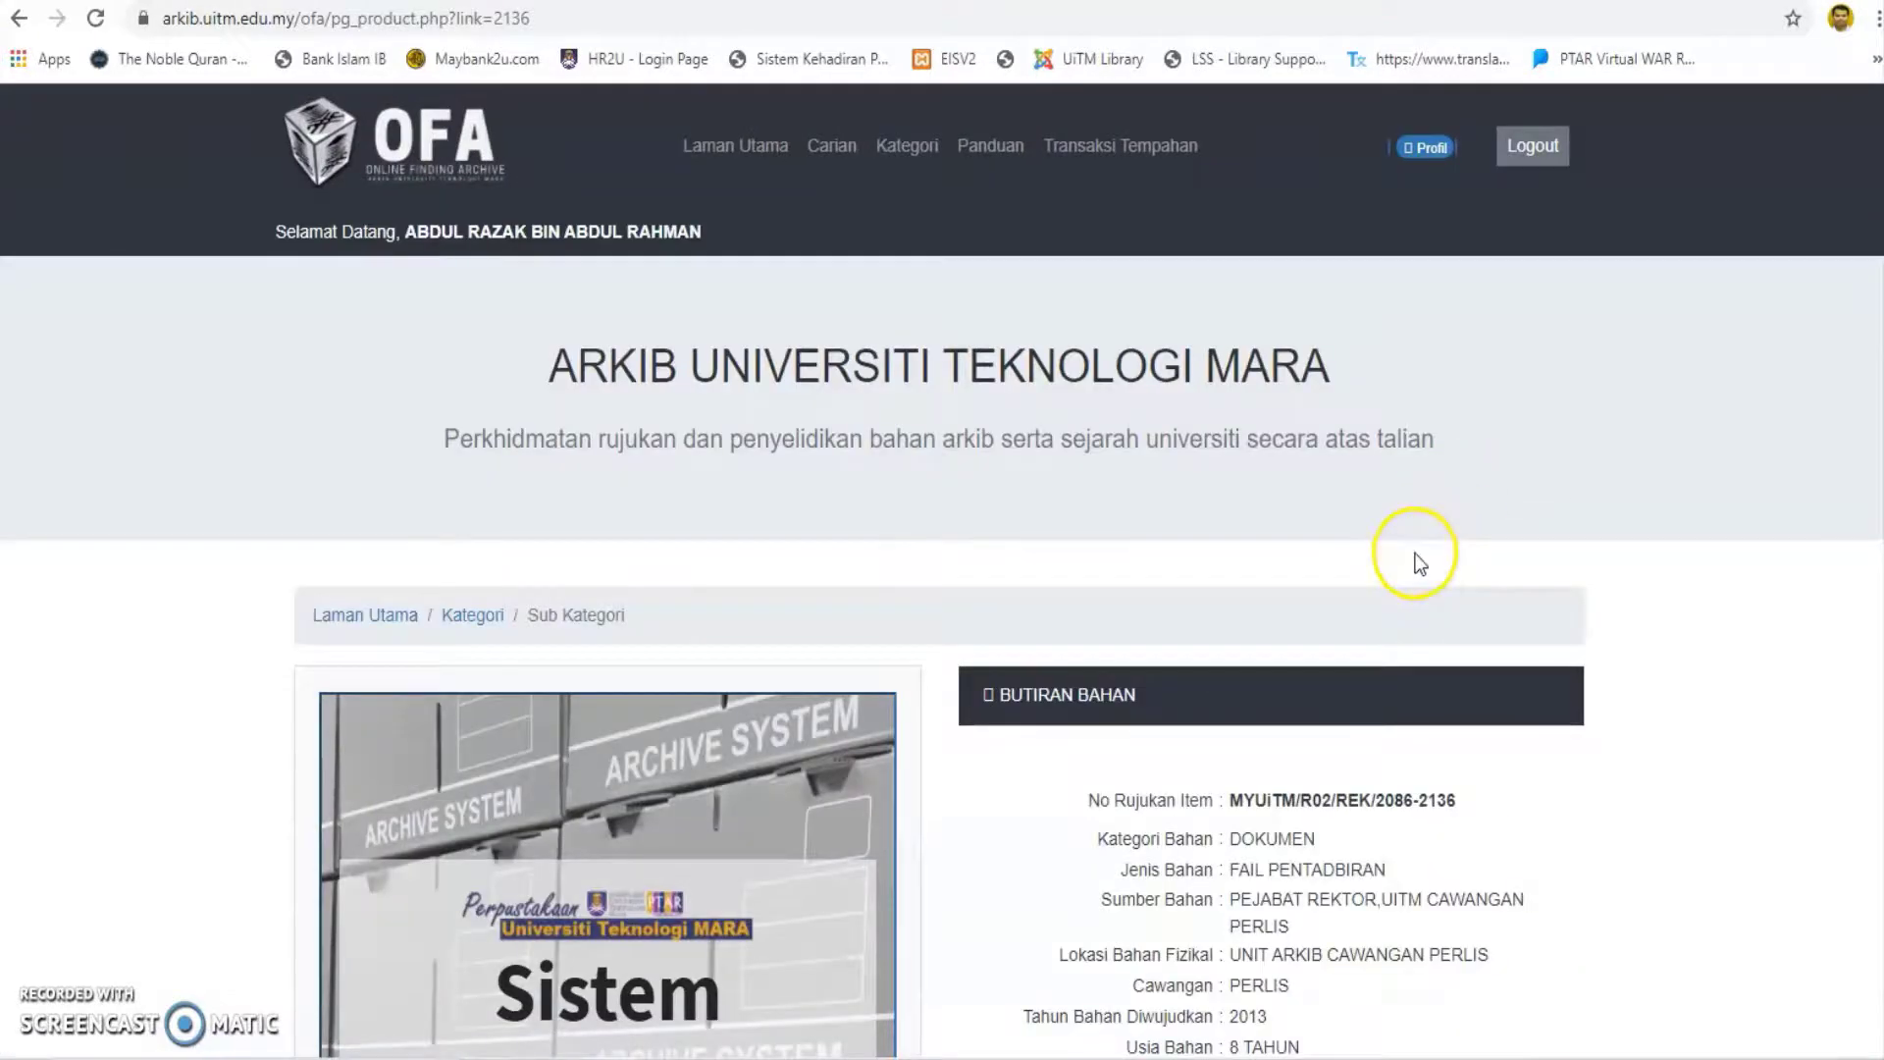
{"action": "scroll", "coordinate": [1422, 551], "scroll_direction": "down", "scroll_amount": 5}
{"action": "scroll", "coordinate": [1416, 552], "scroll_direction": "down", "scroll_amount": 3}
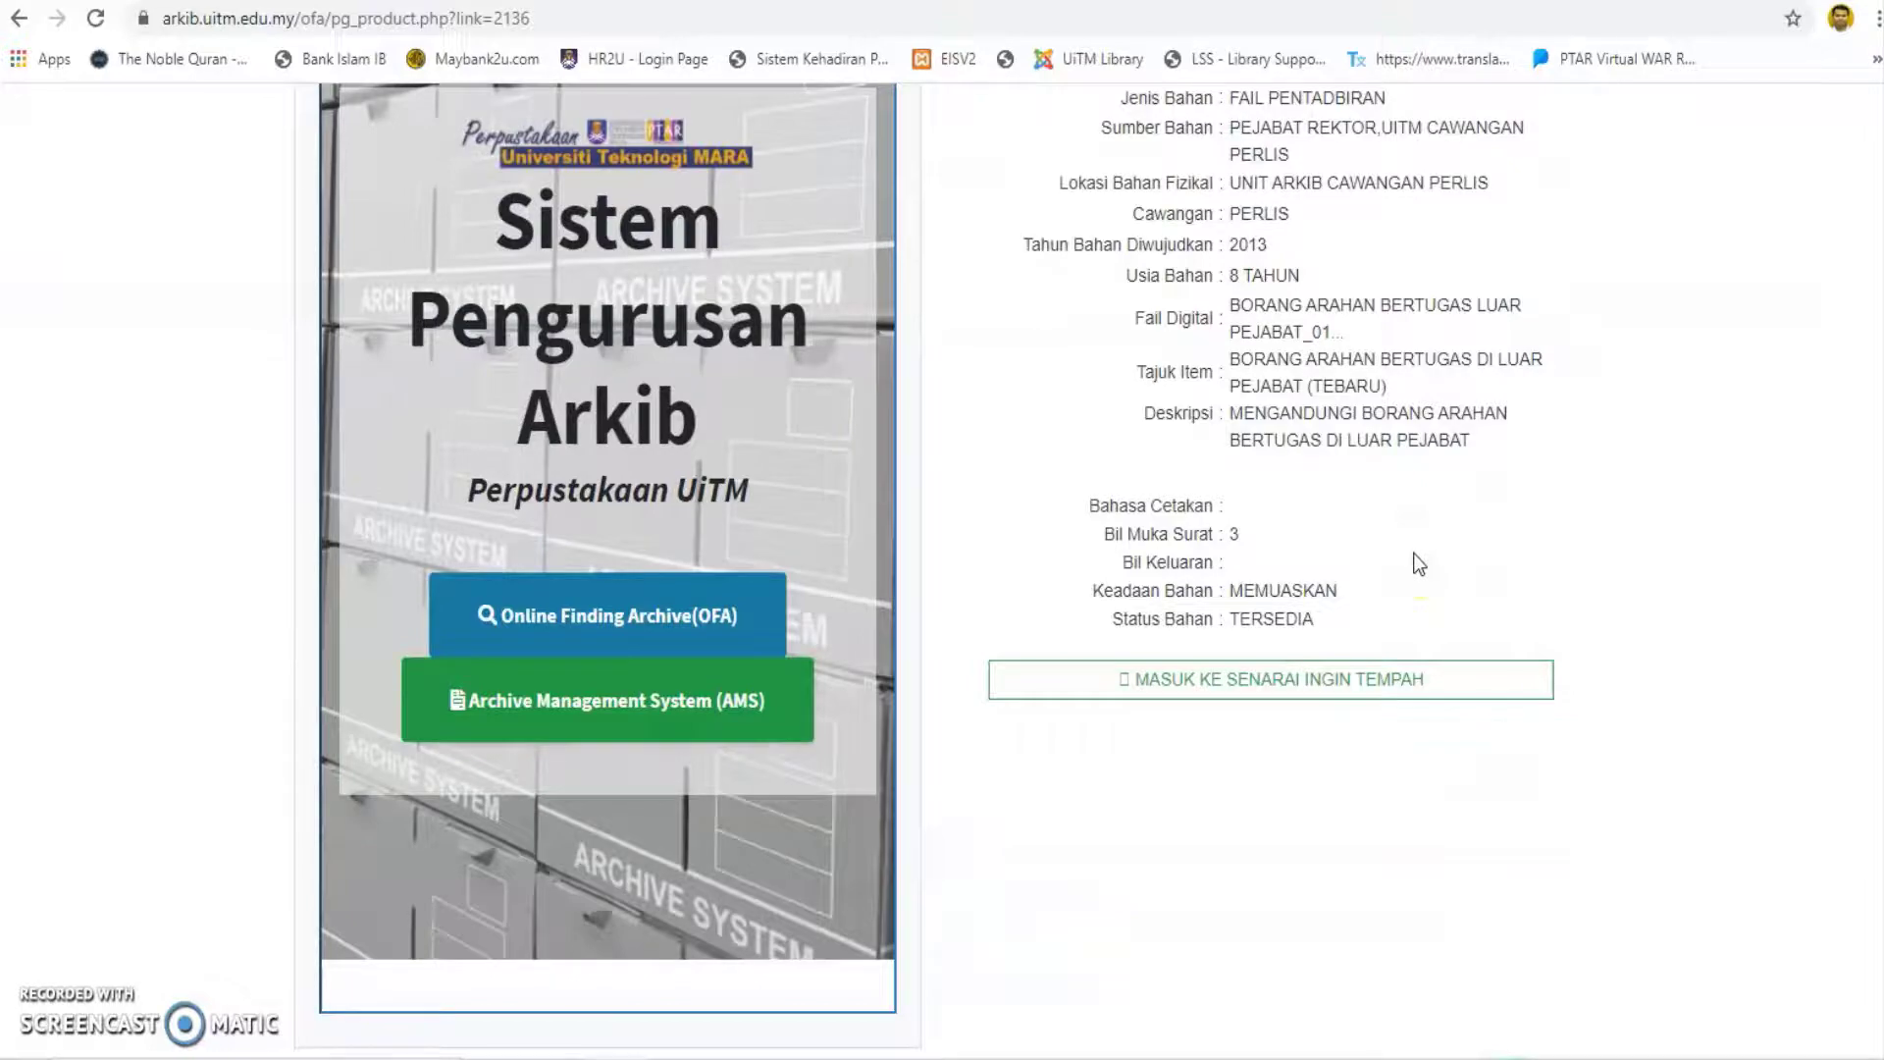
{"action": "scroll", "coordinate": [1418, 562], "scroll_direction": "up", "scroll_amount": 8}
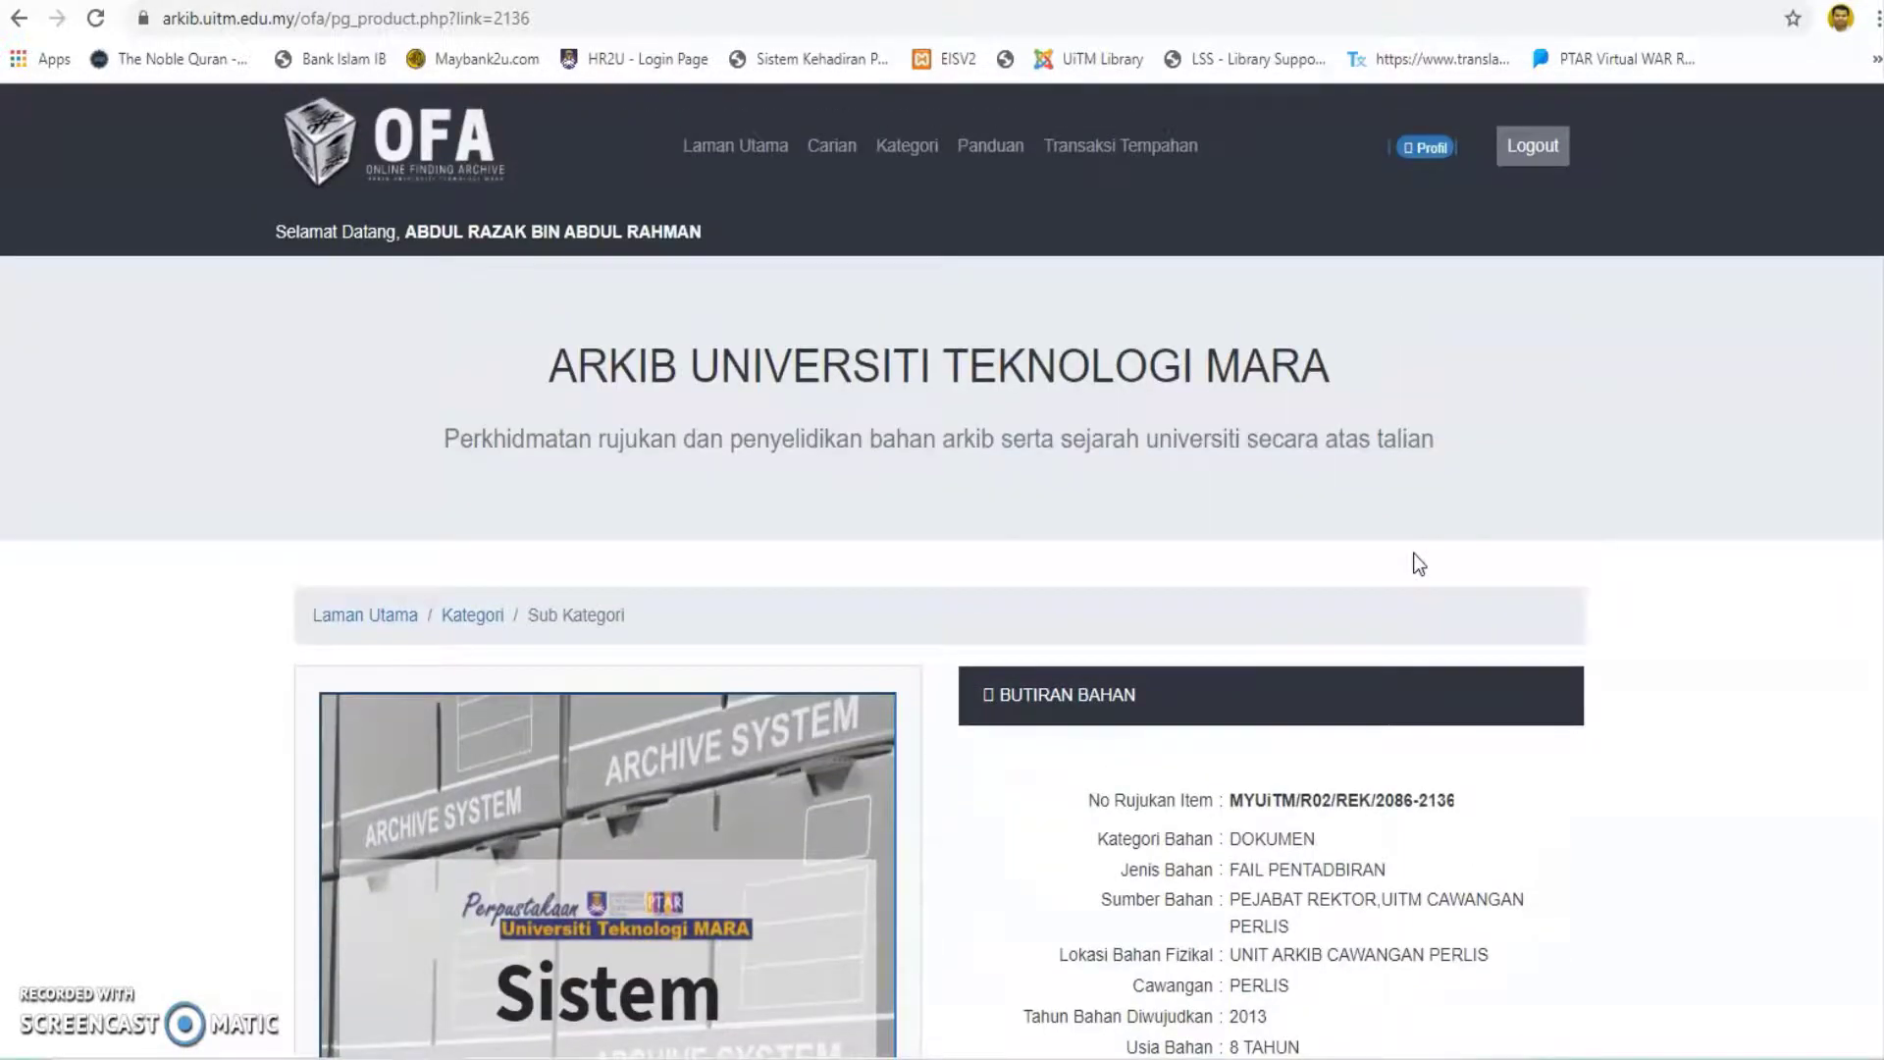
{"action": "scroll", "coordinate": [1418, 564], "scroll_direction": "down", "scroll_amount": 9}
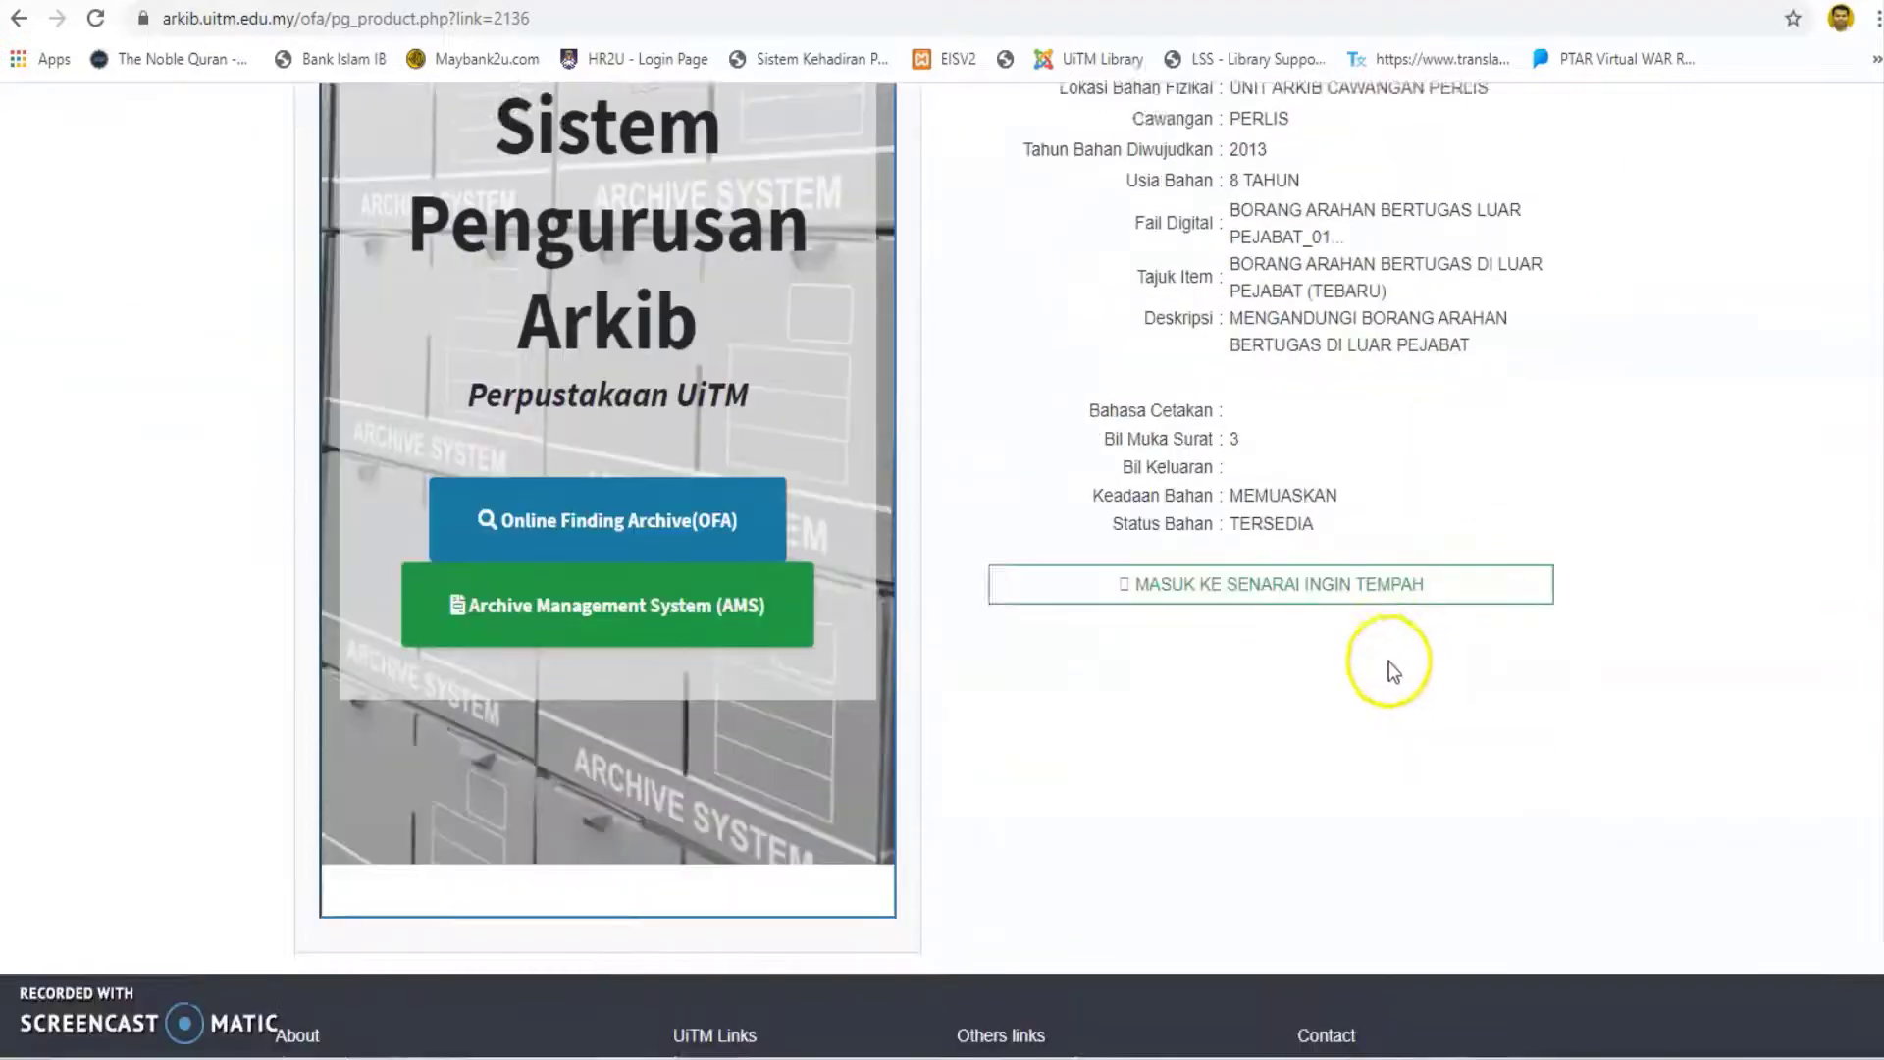
{"action": "left_click", "coordinate": [1345, 574]}
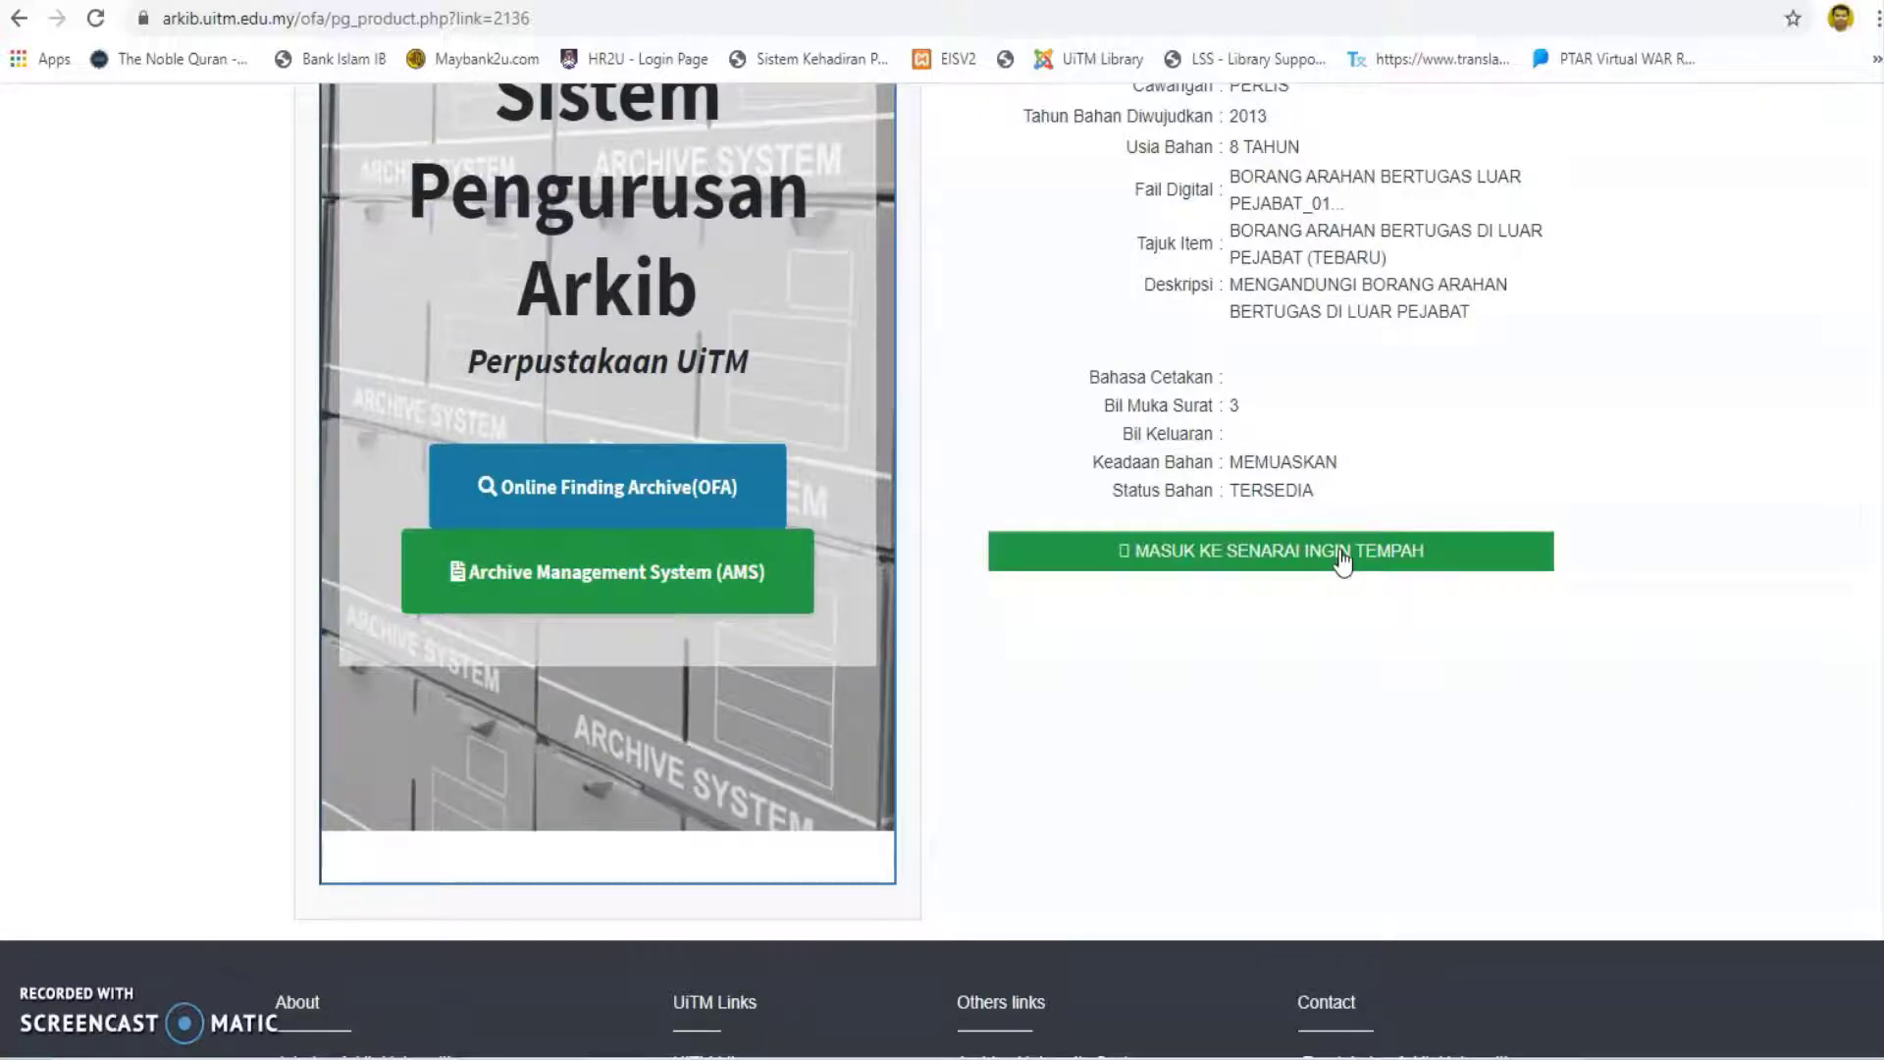
Add BORANG ARAHAN BERTUGAS DI LUAR PEJABAT (TEBARU) to the wish list and open it, showing quantity 1.
{"action": "left_click", "coordinate": [1341, 552]}
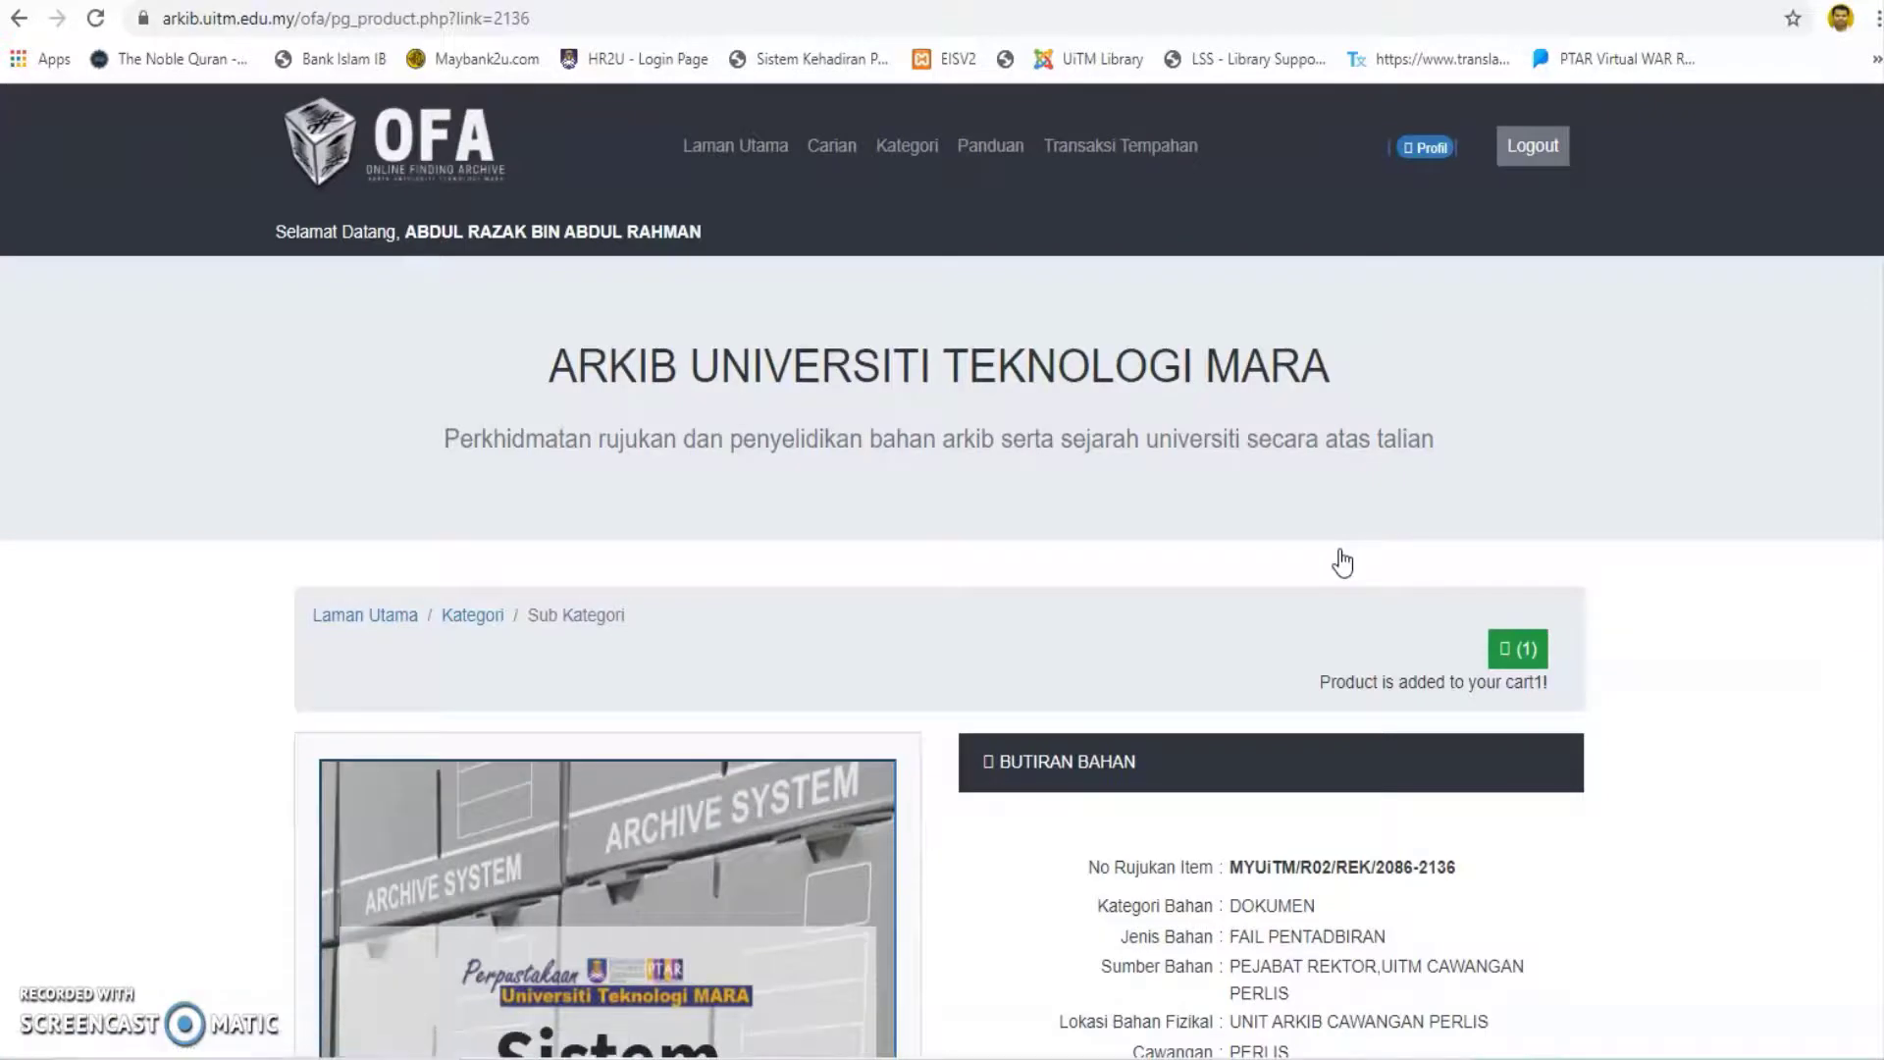
{"action": "left_click", "coordinate": [1354, 559]}
{"action": "scroll", "coordinate": [1356, 559], "scroll_direction": "down", "scroll_amount": 3}
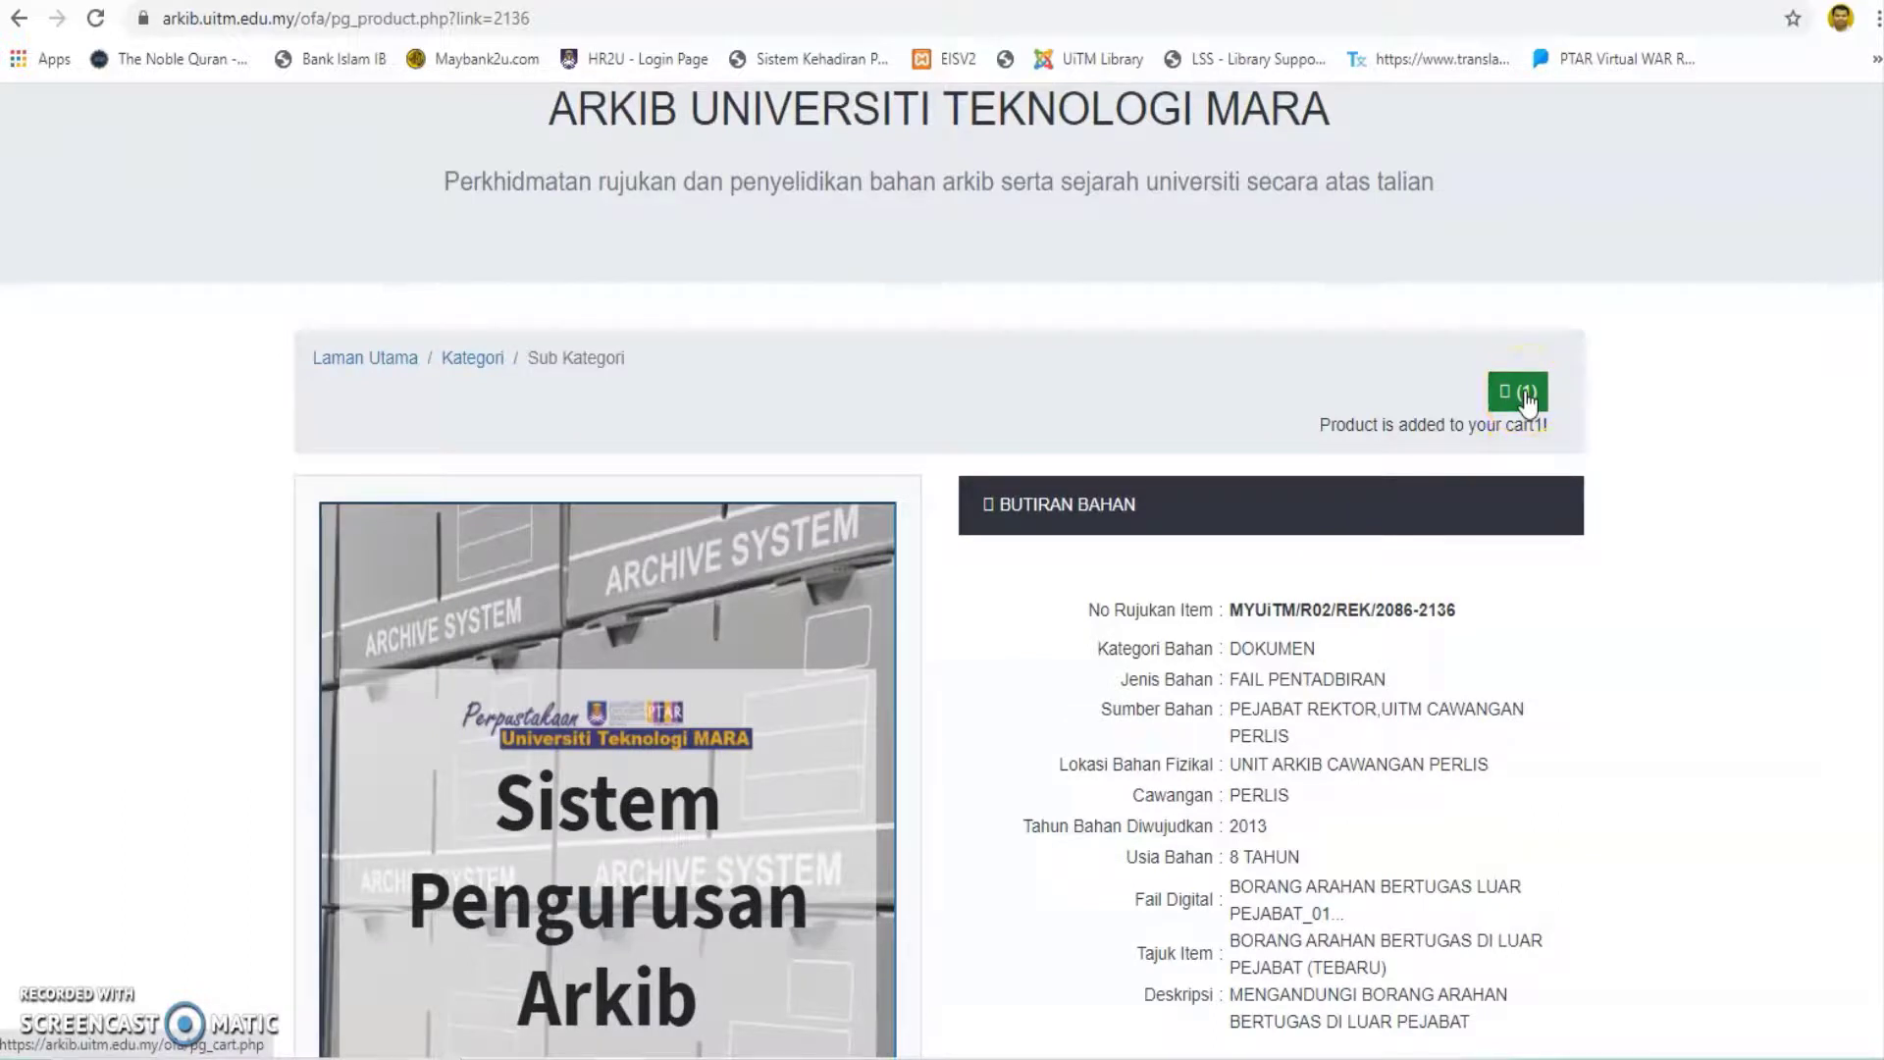
{"action": "scroll", "coordinate": [1516, 503], "scroll_direction": "down", "scroll_amount": 3}
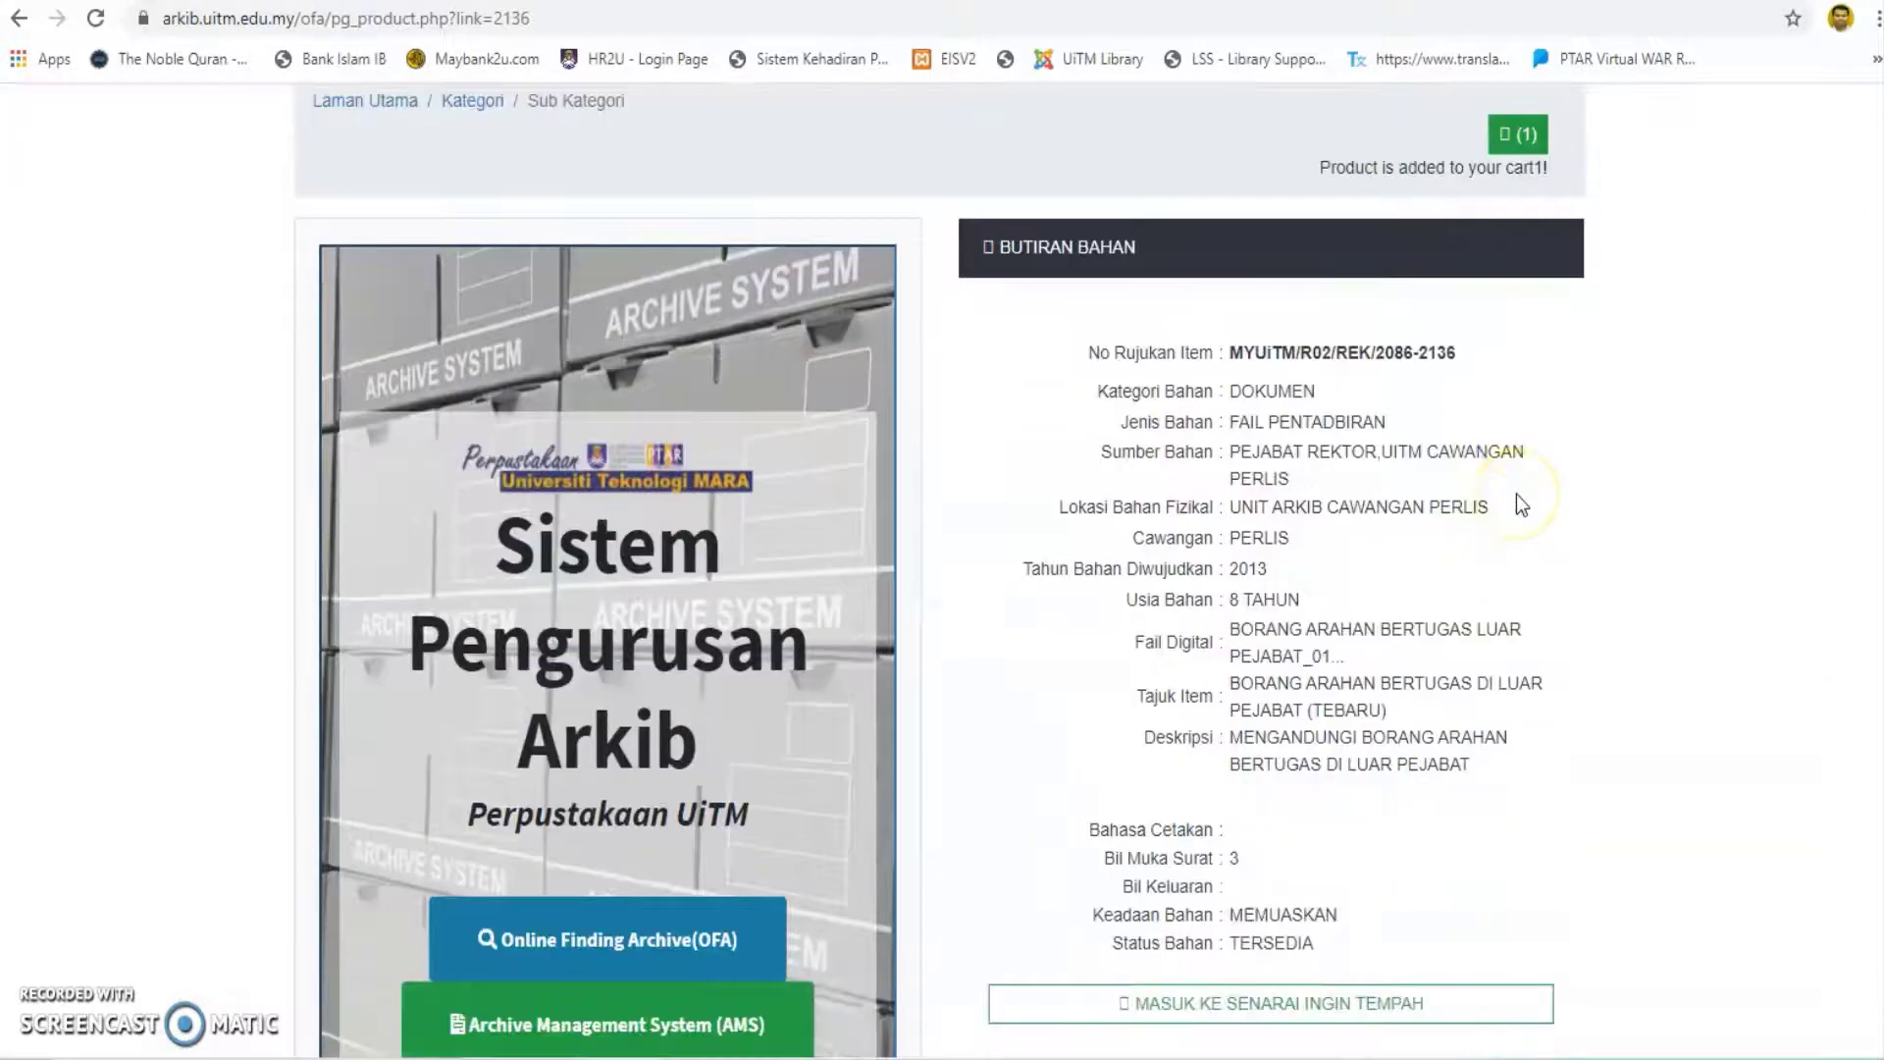
{"action": "scroll", "coordinate": [1516, 495], "scroll_direction": "down", "scroll_amount": 1}
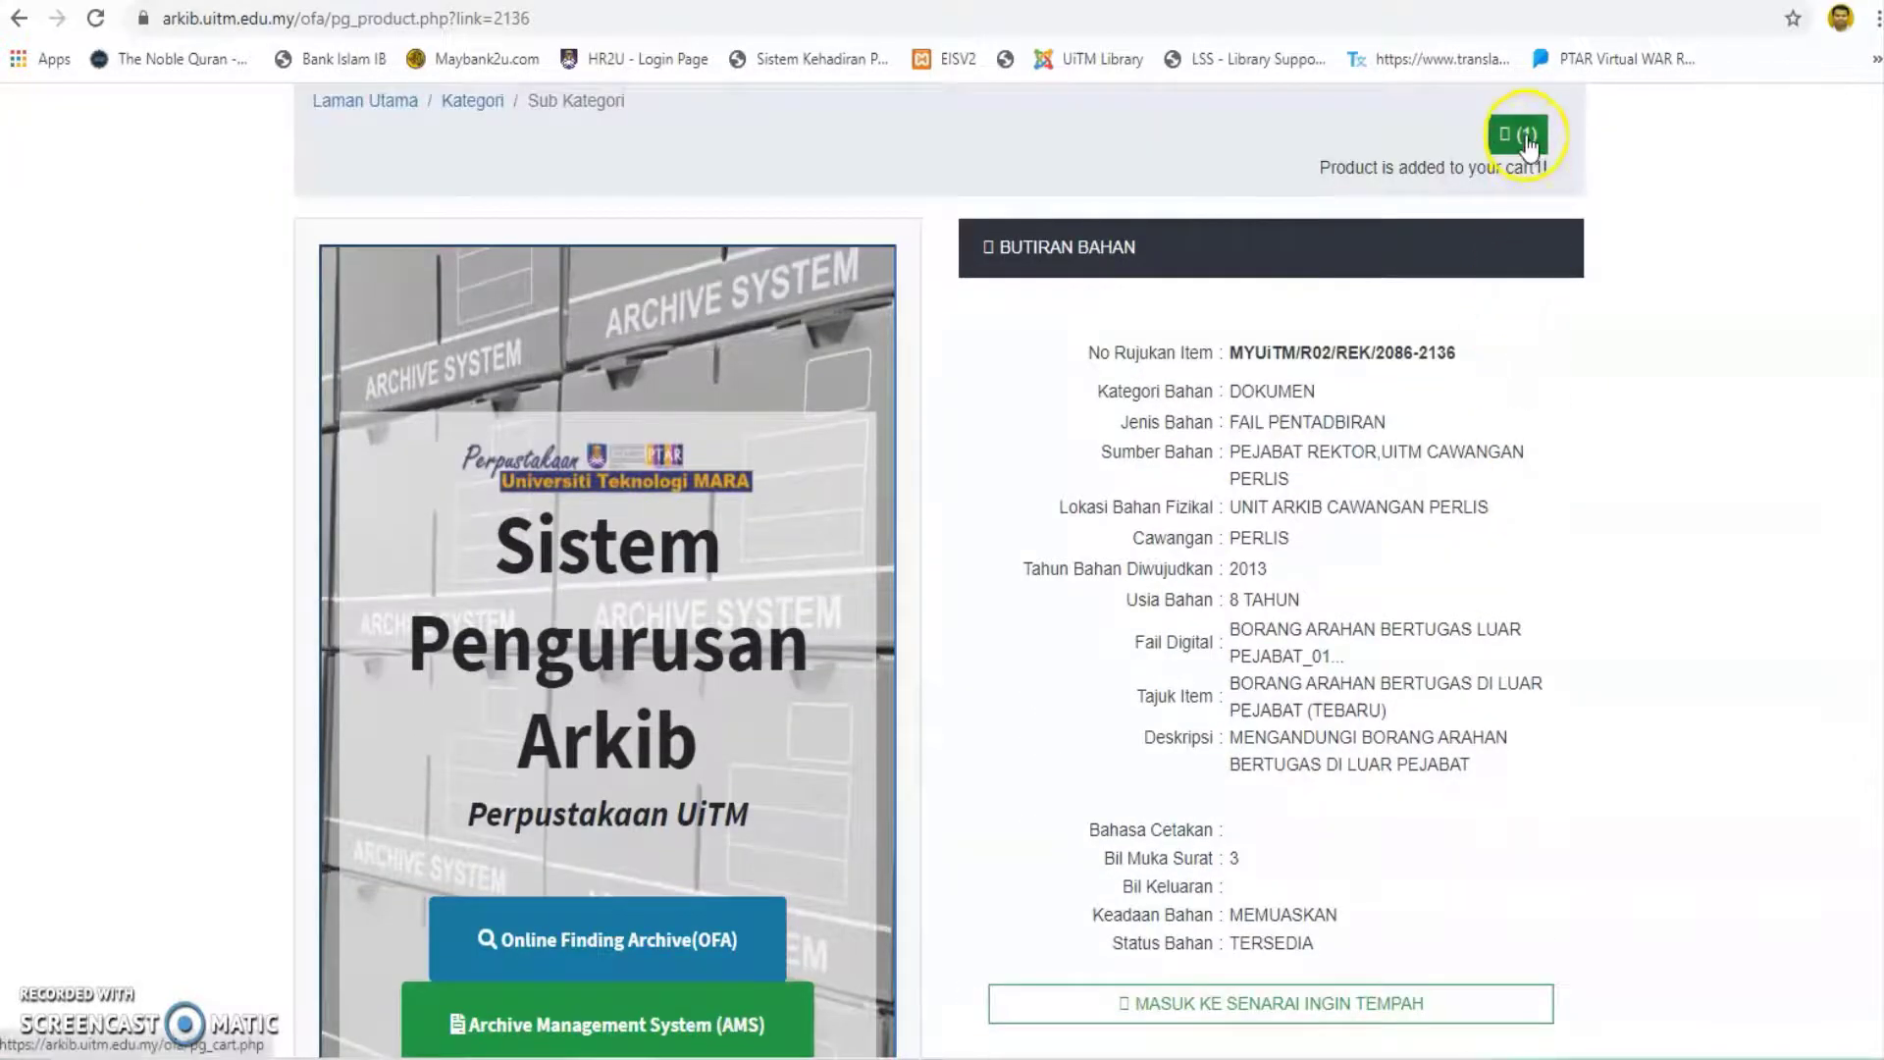
{"action": "left_click", "coordinate": [1526, 144]}
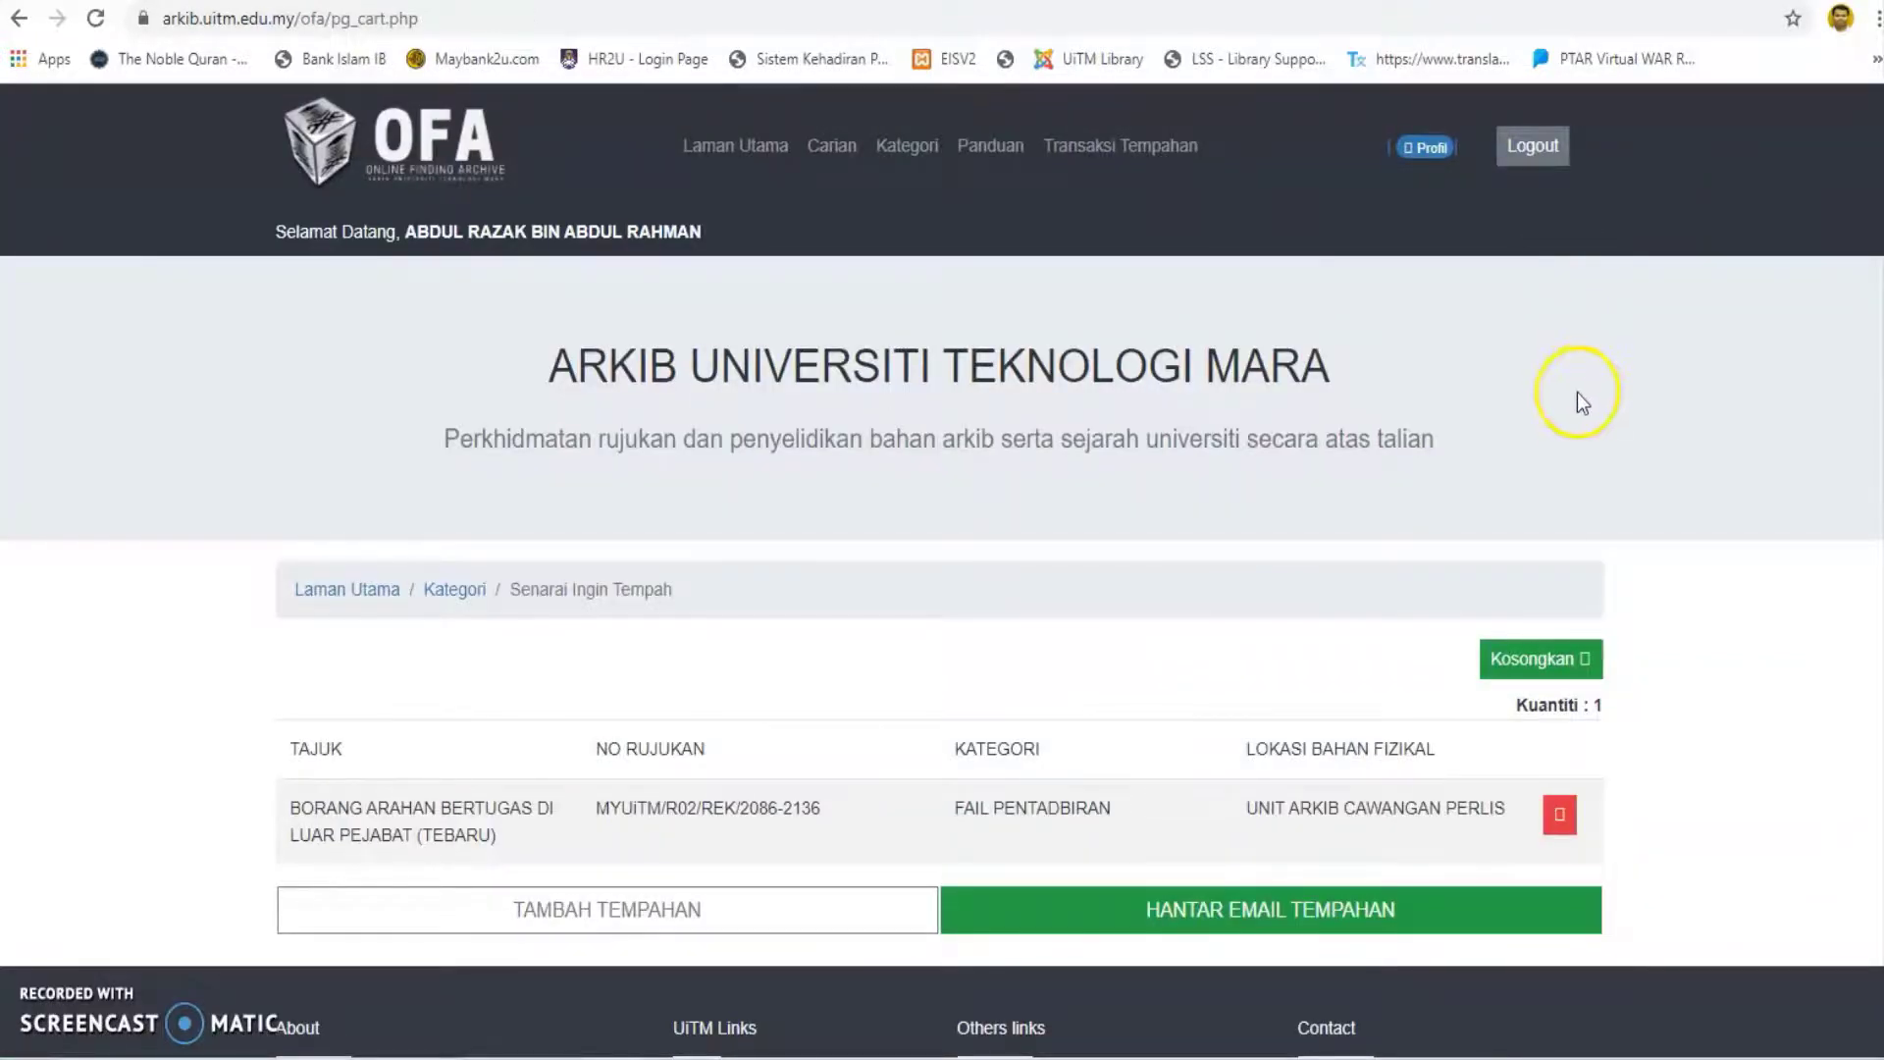
Send the booking email for the single record and view its Gmail confirmation dated 2021-02-14.
{"action": "scroll", "coordinate": [1576, 393], "scroll_direction": "down", "scroll_amount": 3}
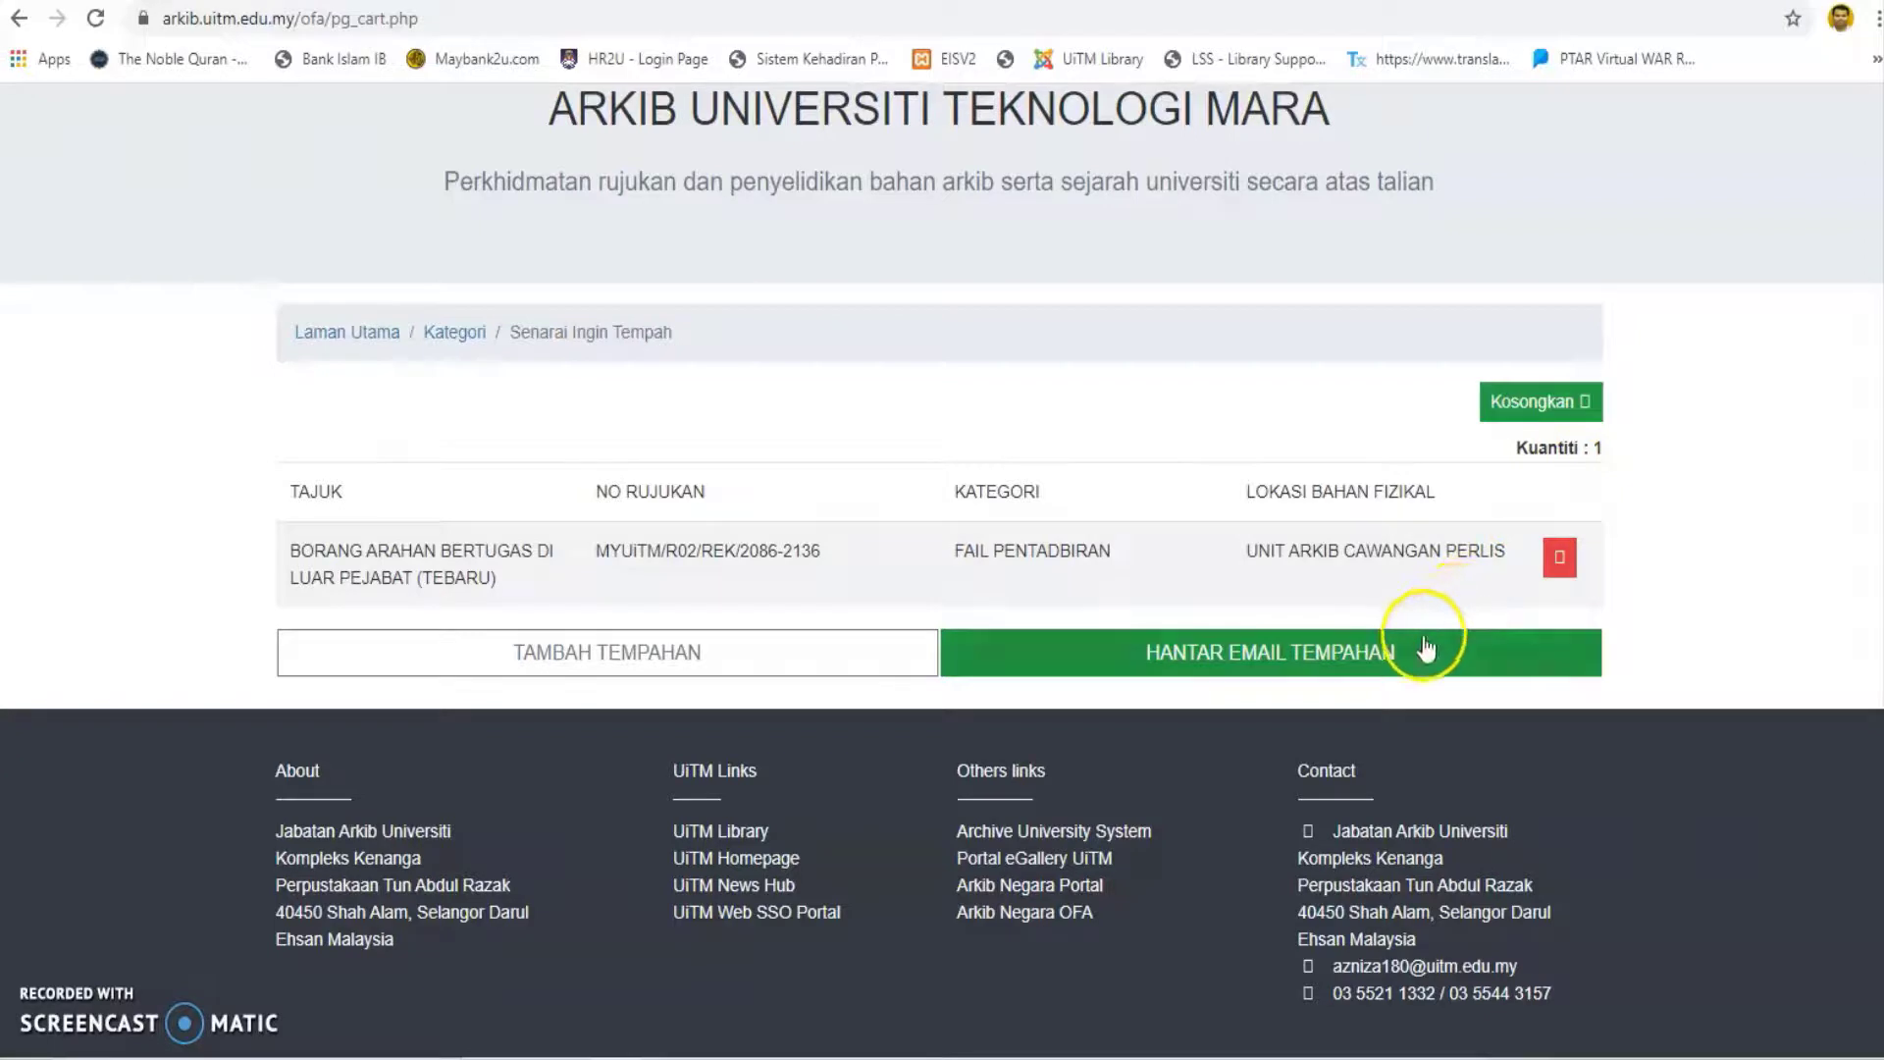
{"action": "left_click", "coordinate": [1373, 667]}
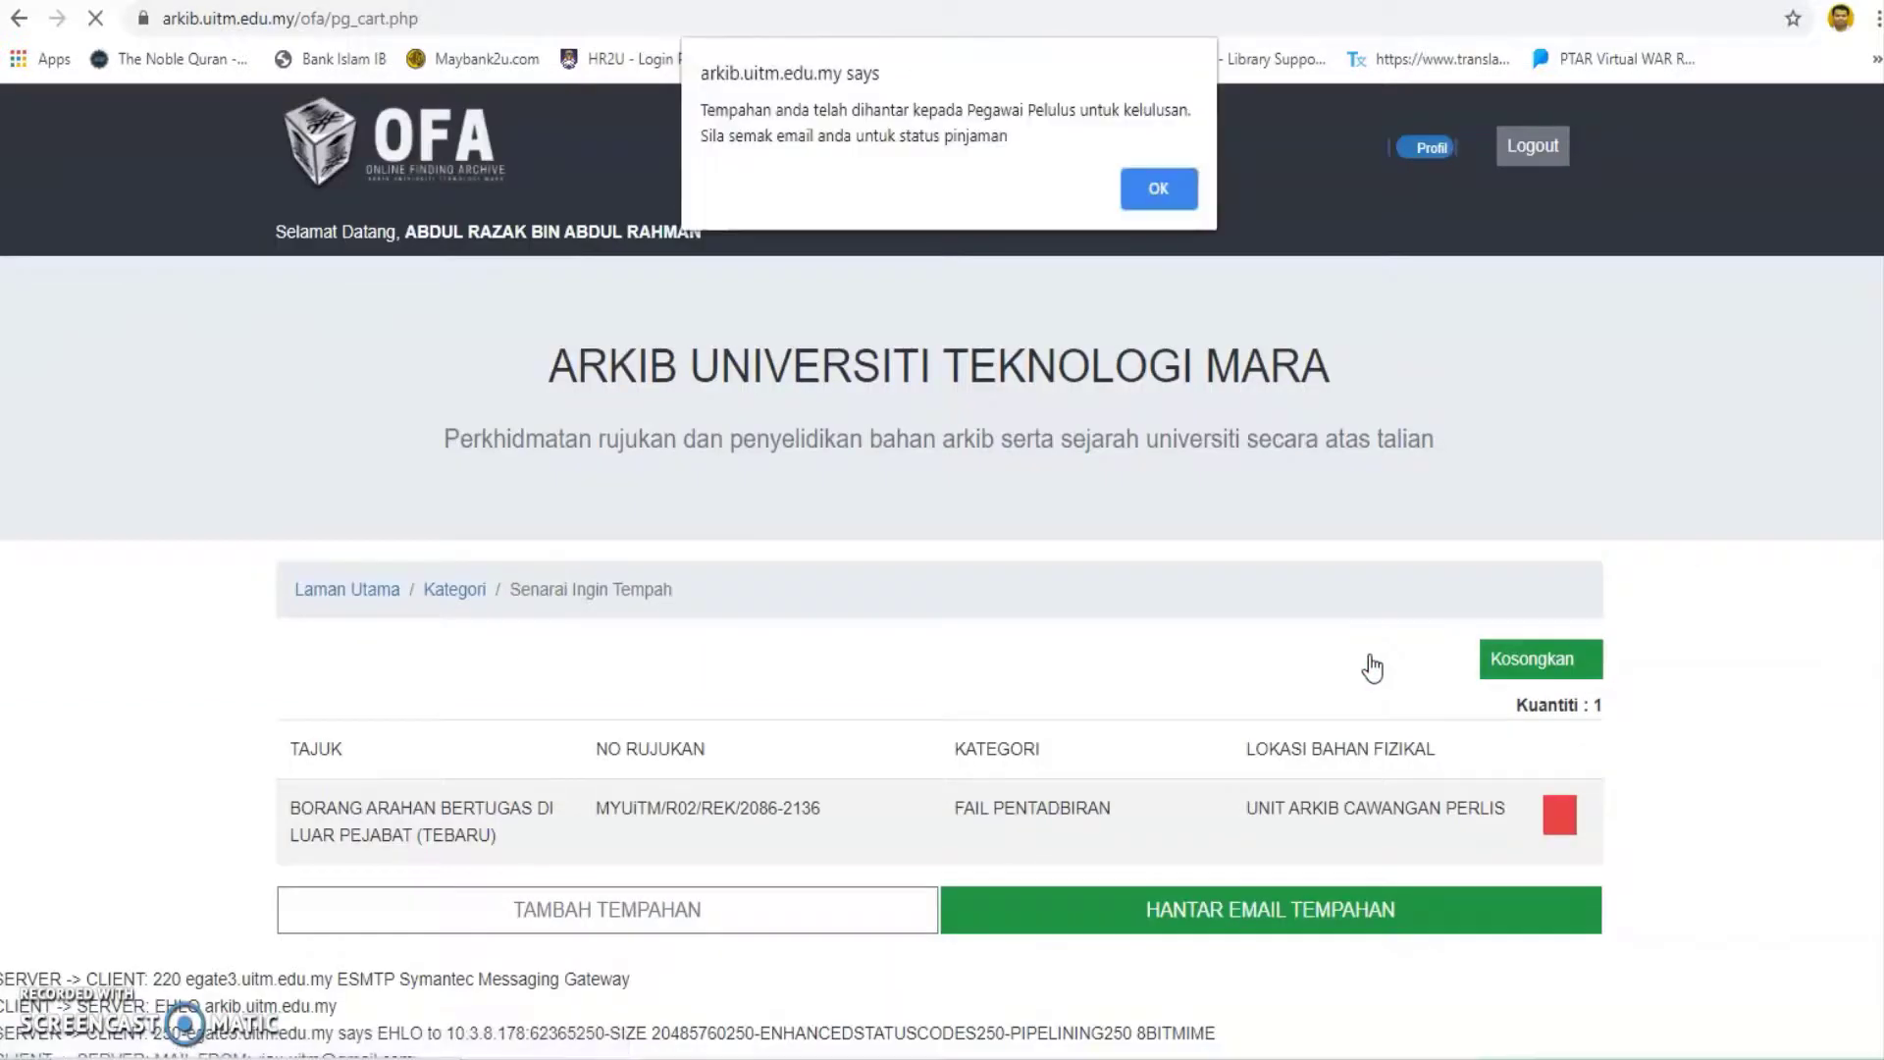
{"action": "left_click", "coordinate": [1146, 185]}
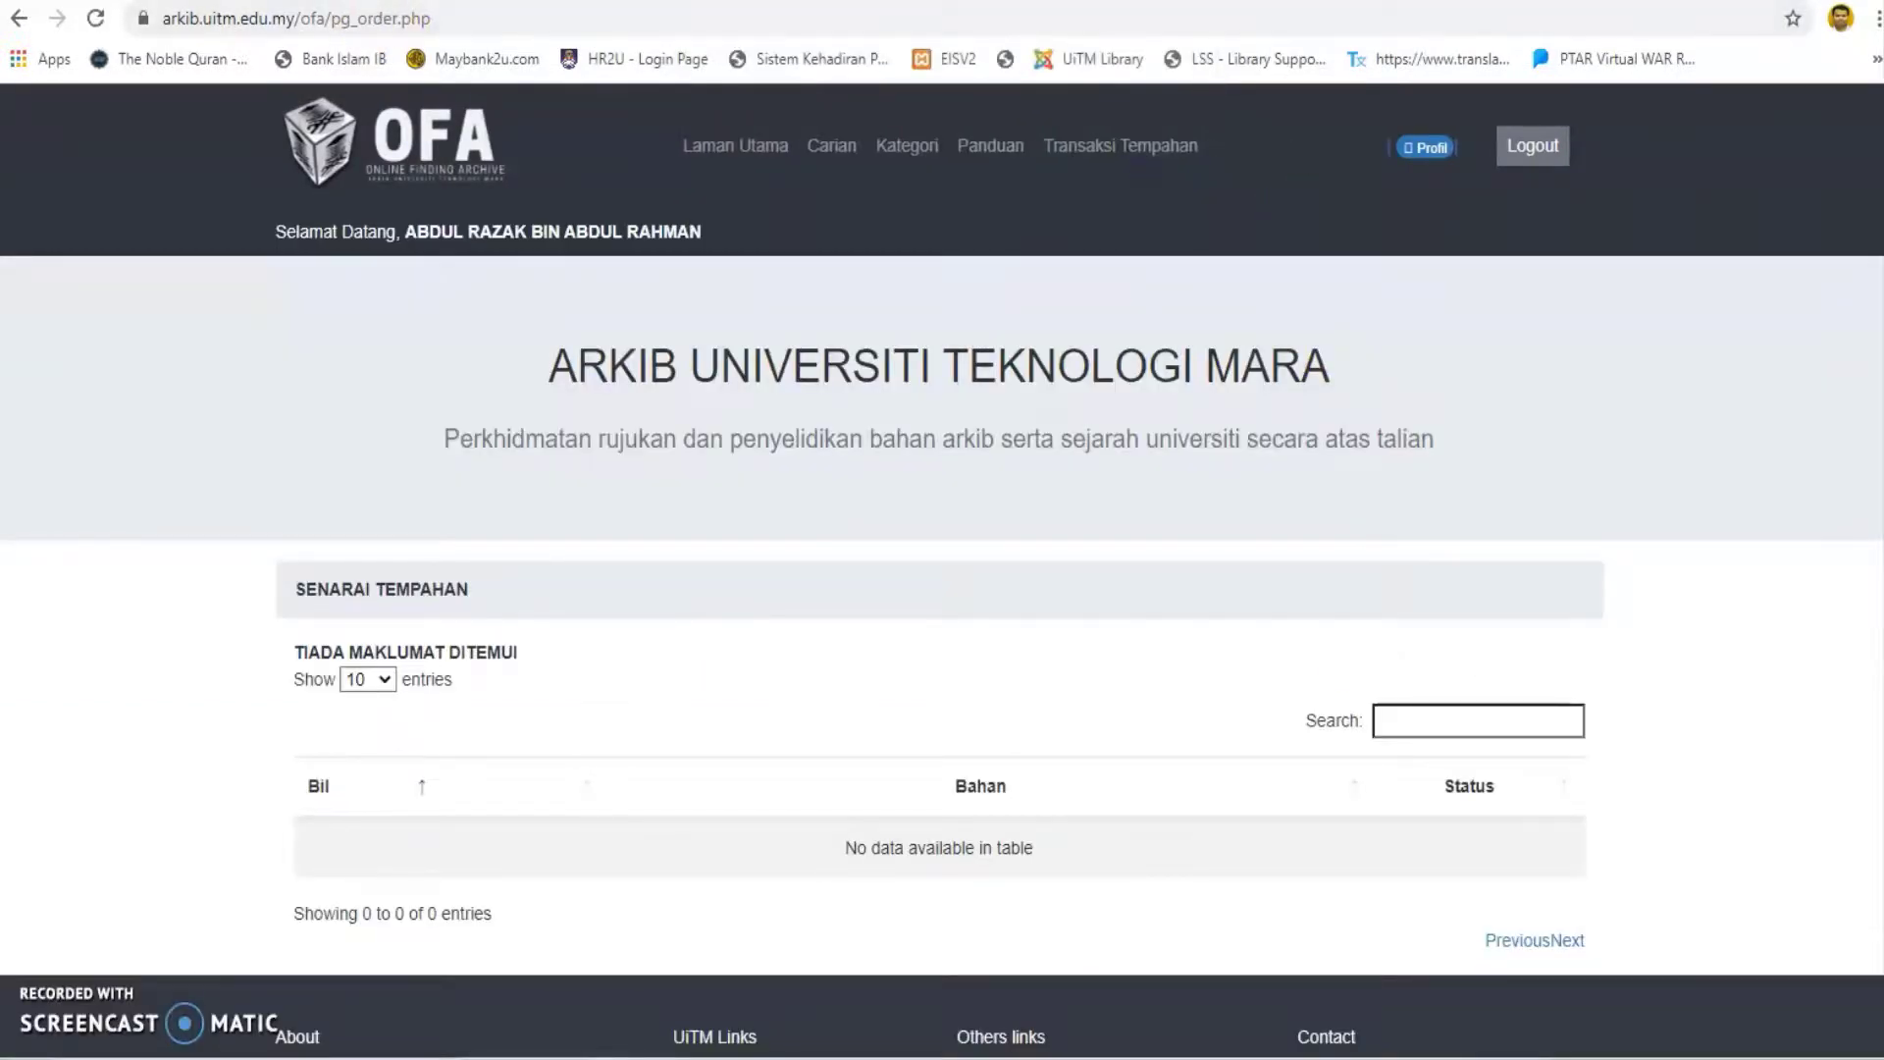
{"action": "left_click", "coordinate": [441, 5]}
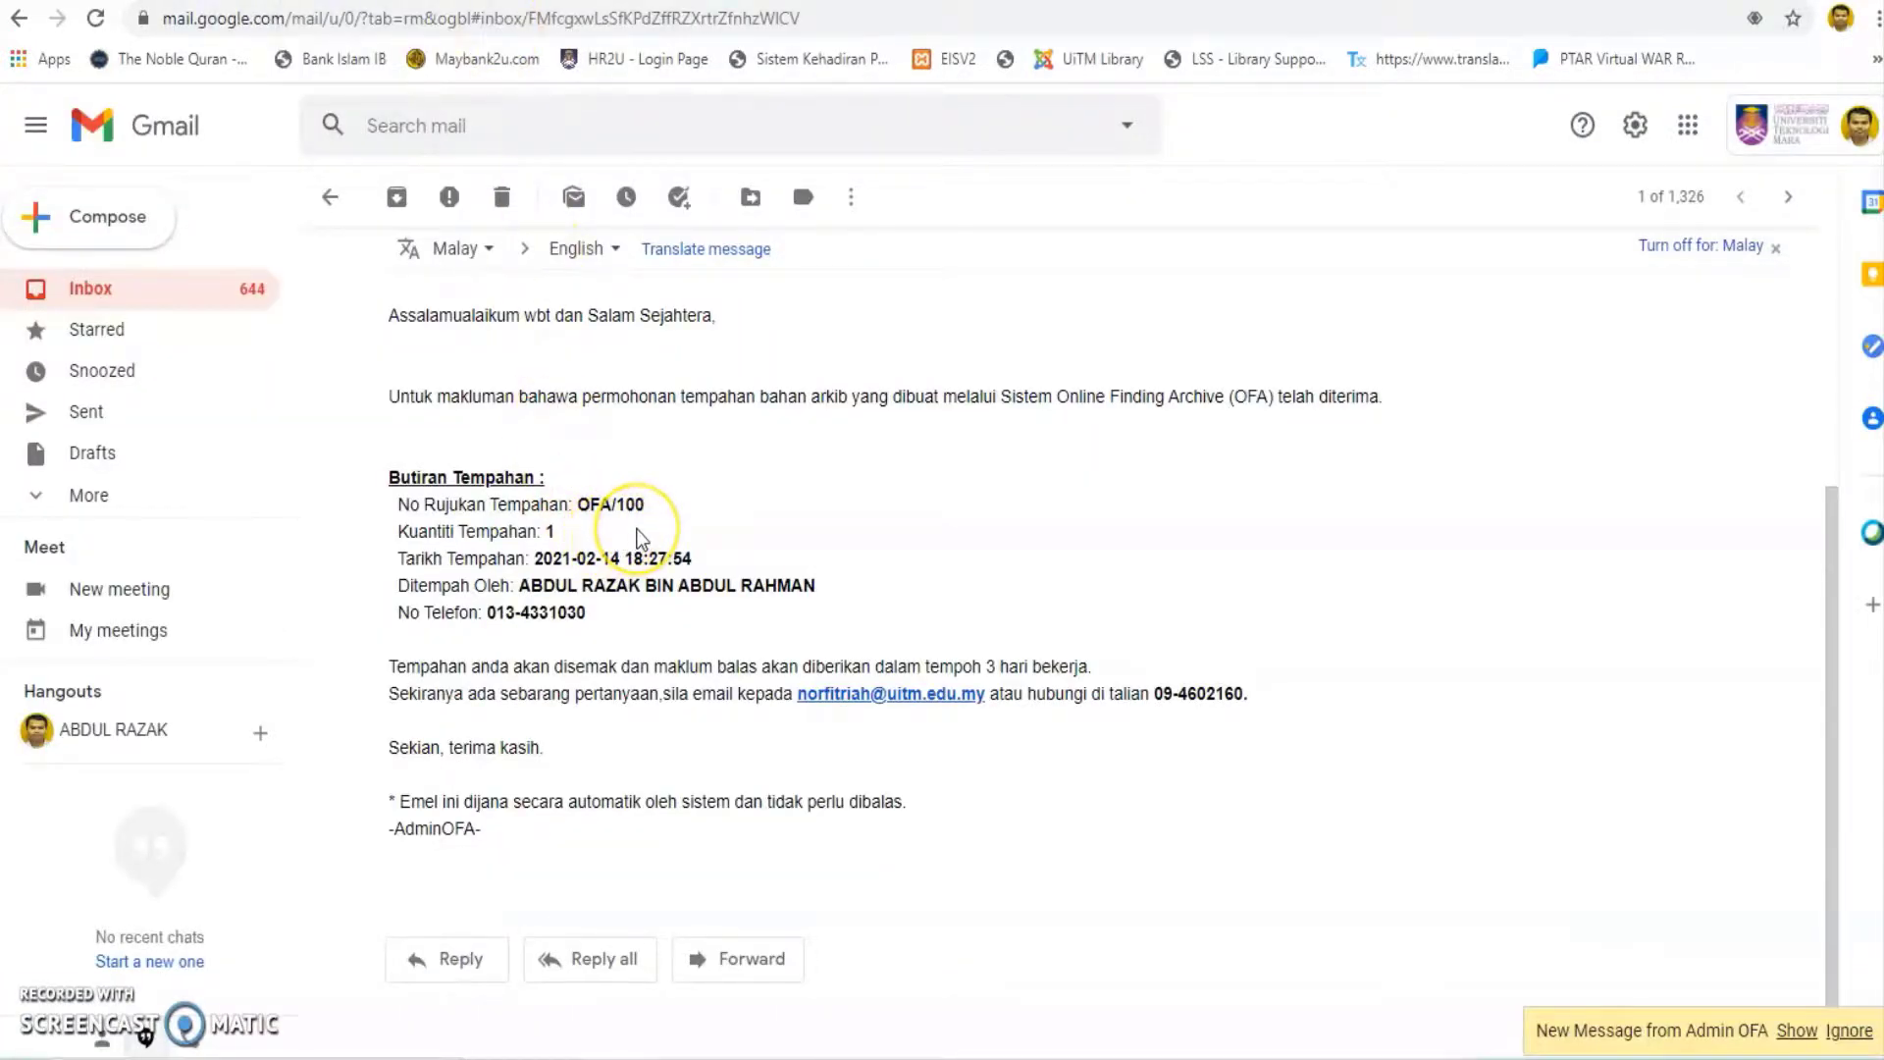
{"action": "scroll", "coordinate": [639, 537], "scroll_direction": "down", "scroll_amount": 1}
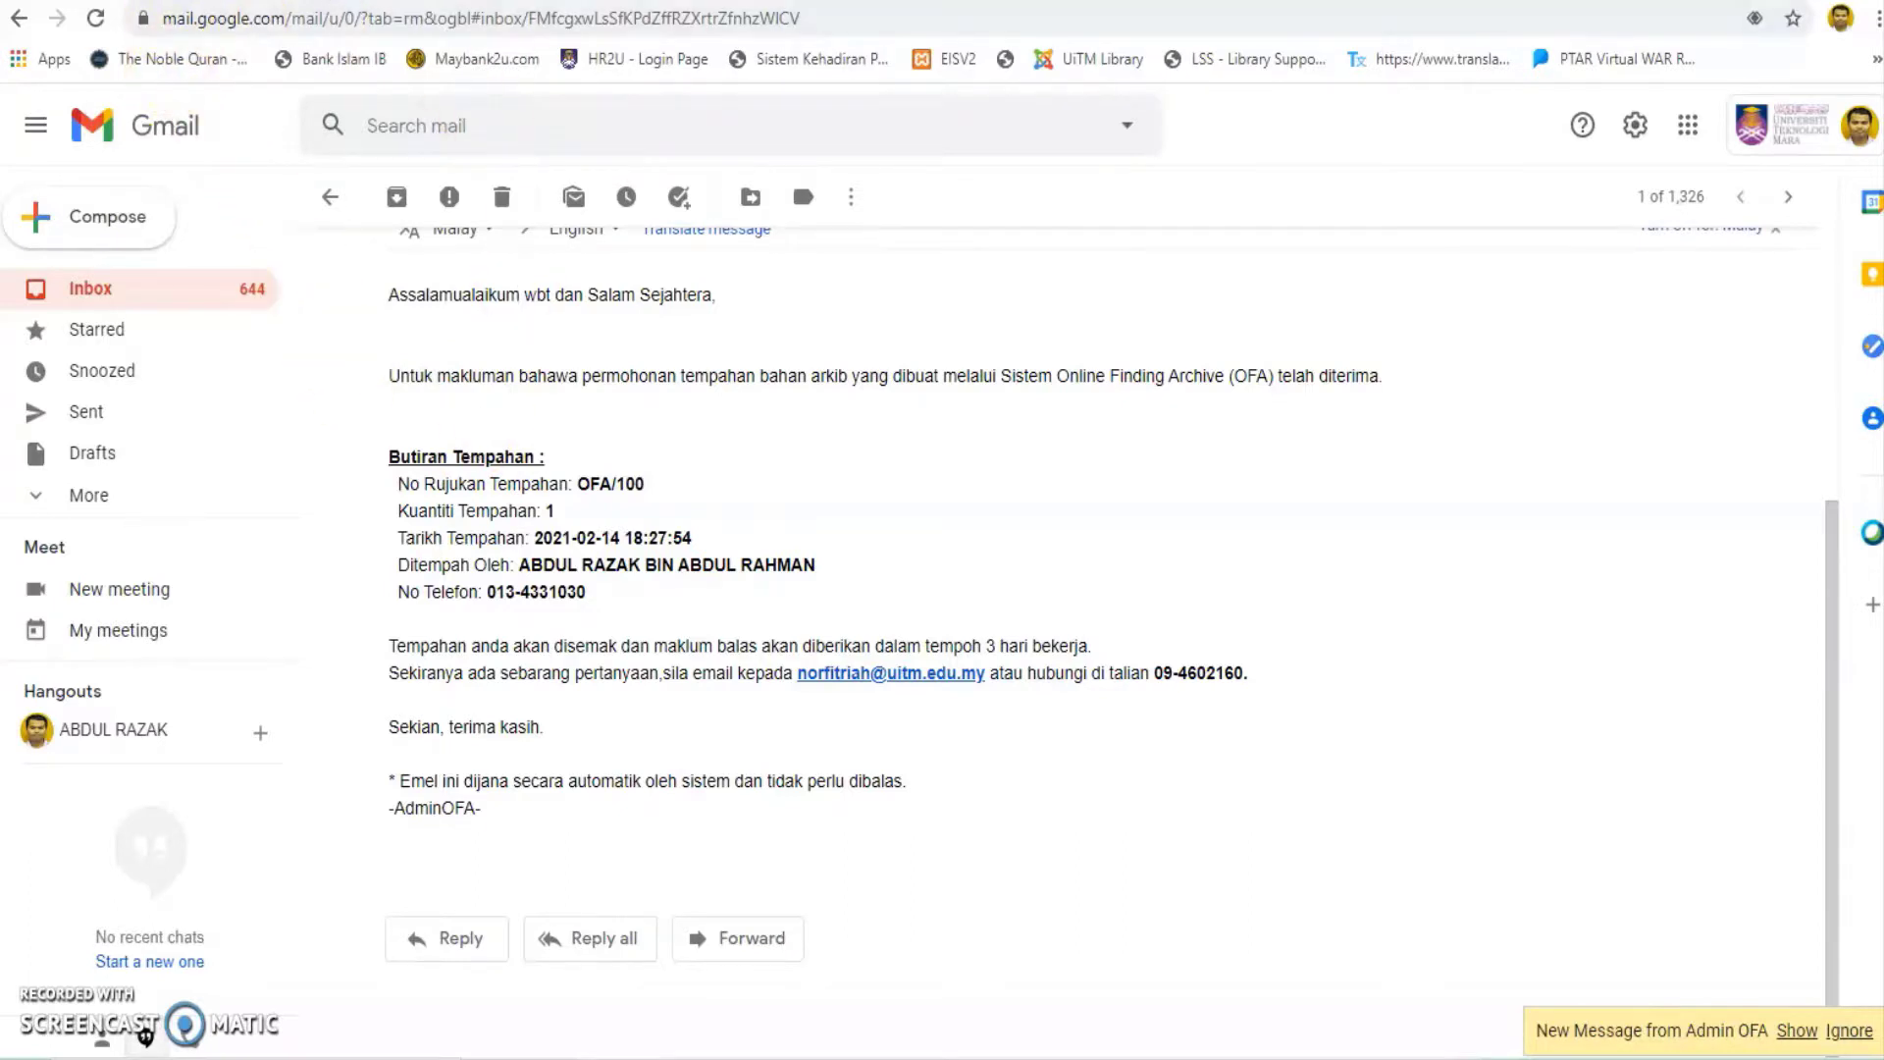
{"action": "key", "text": "ctrl+Tab"}
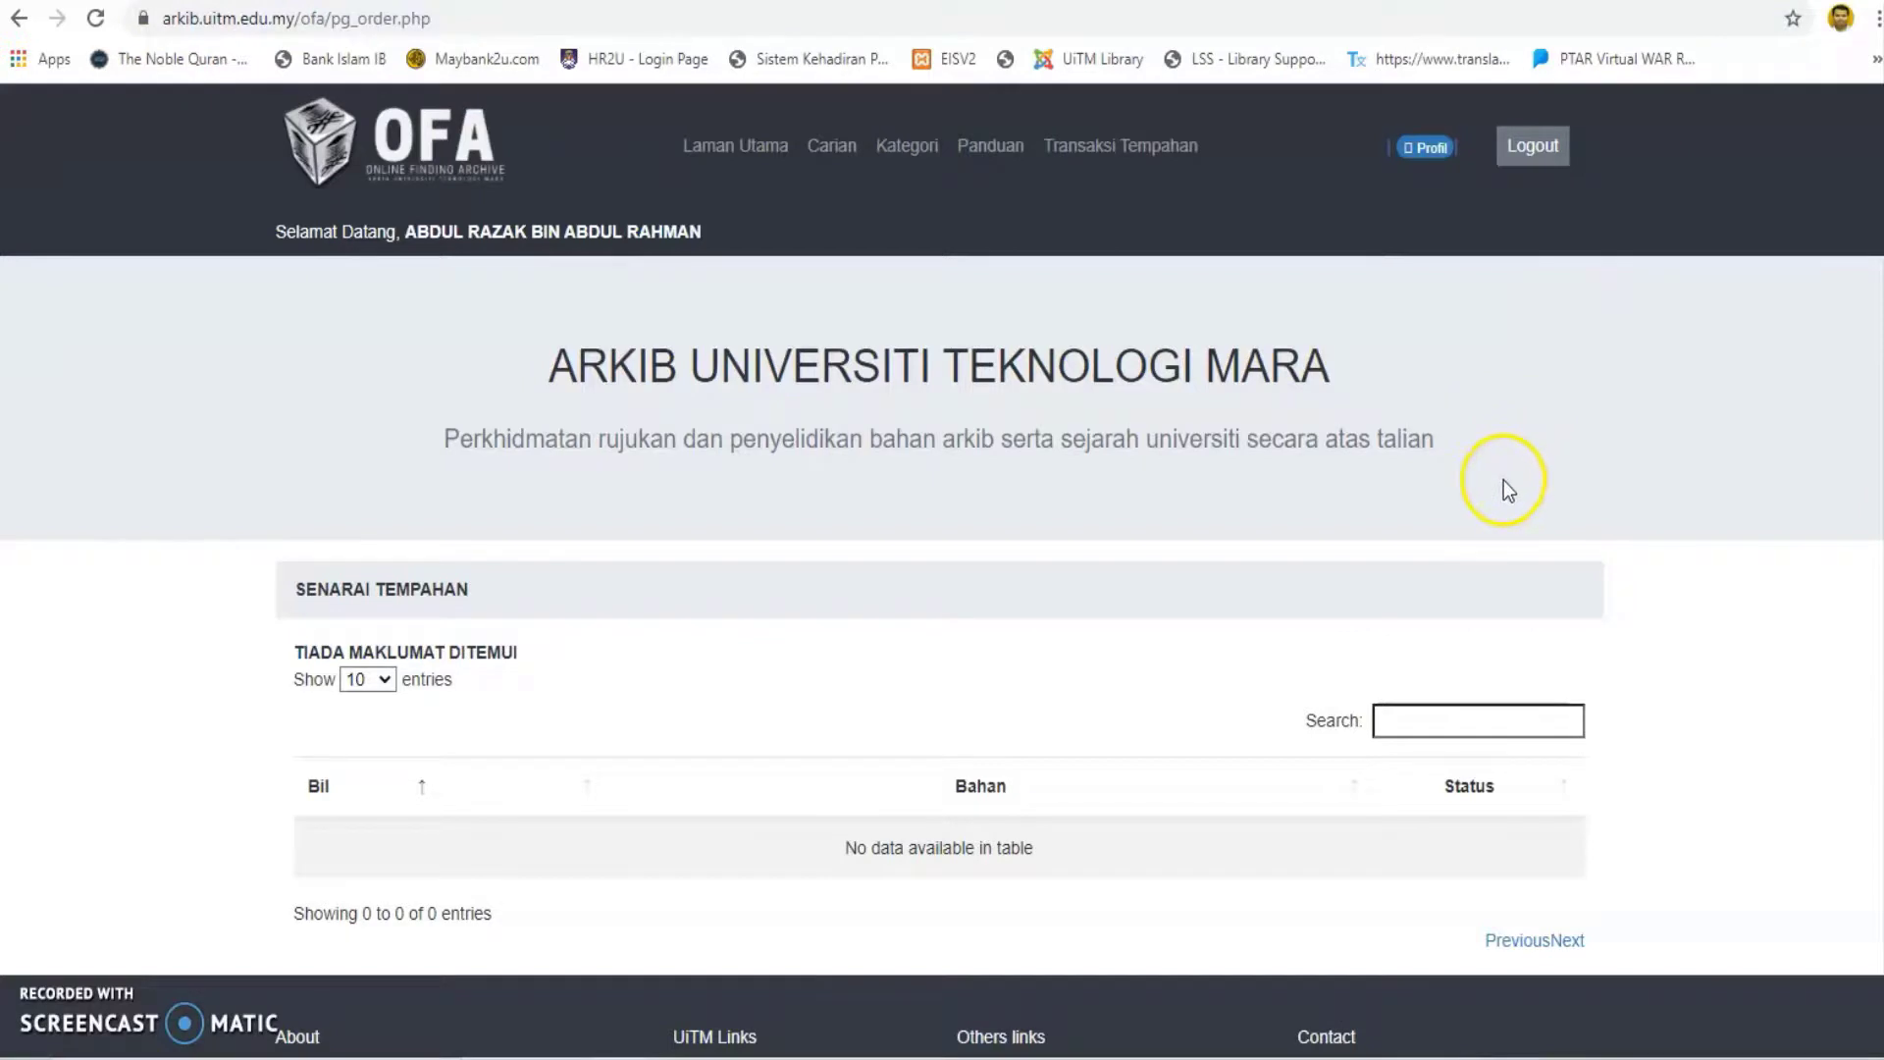
Open the Panduan page to display the Manual Pengguna user manual.
{"action": "scroll", "coordinate": [1504, 480], "scroll_direction": "down", "scroll_amount": 1}
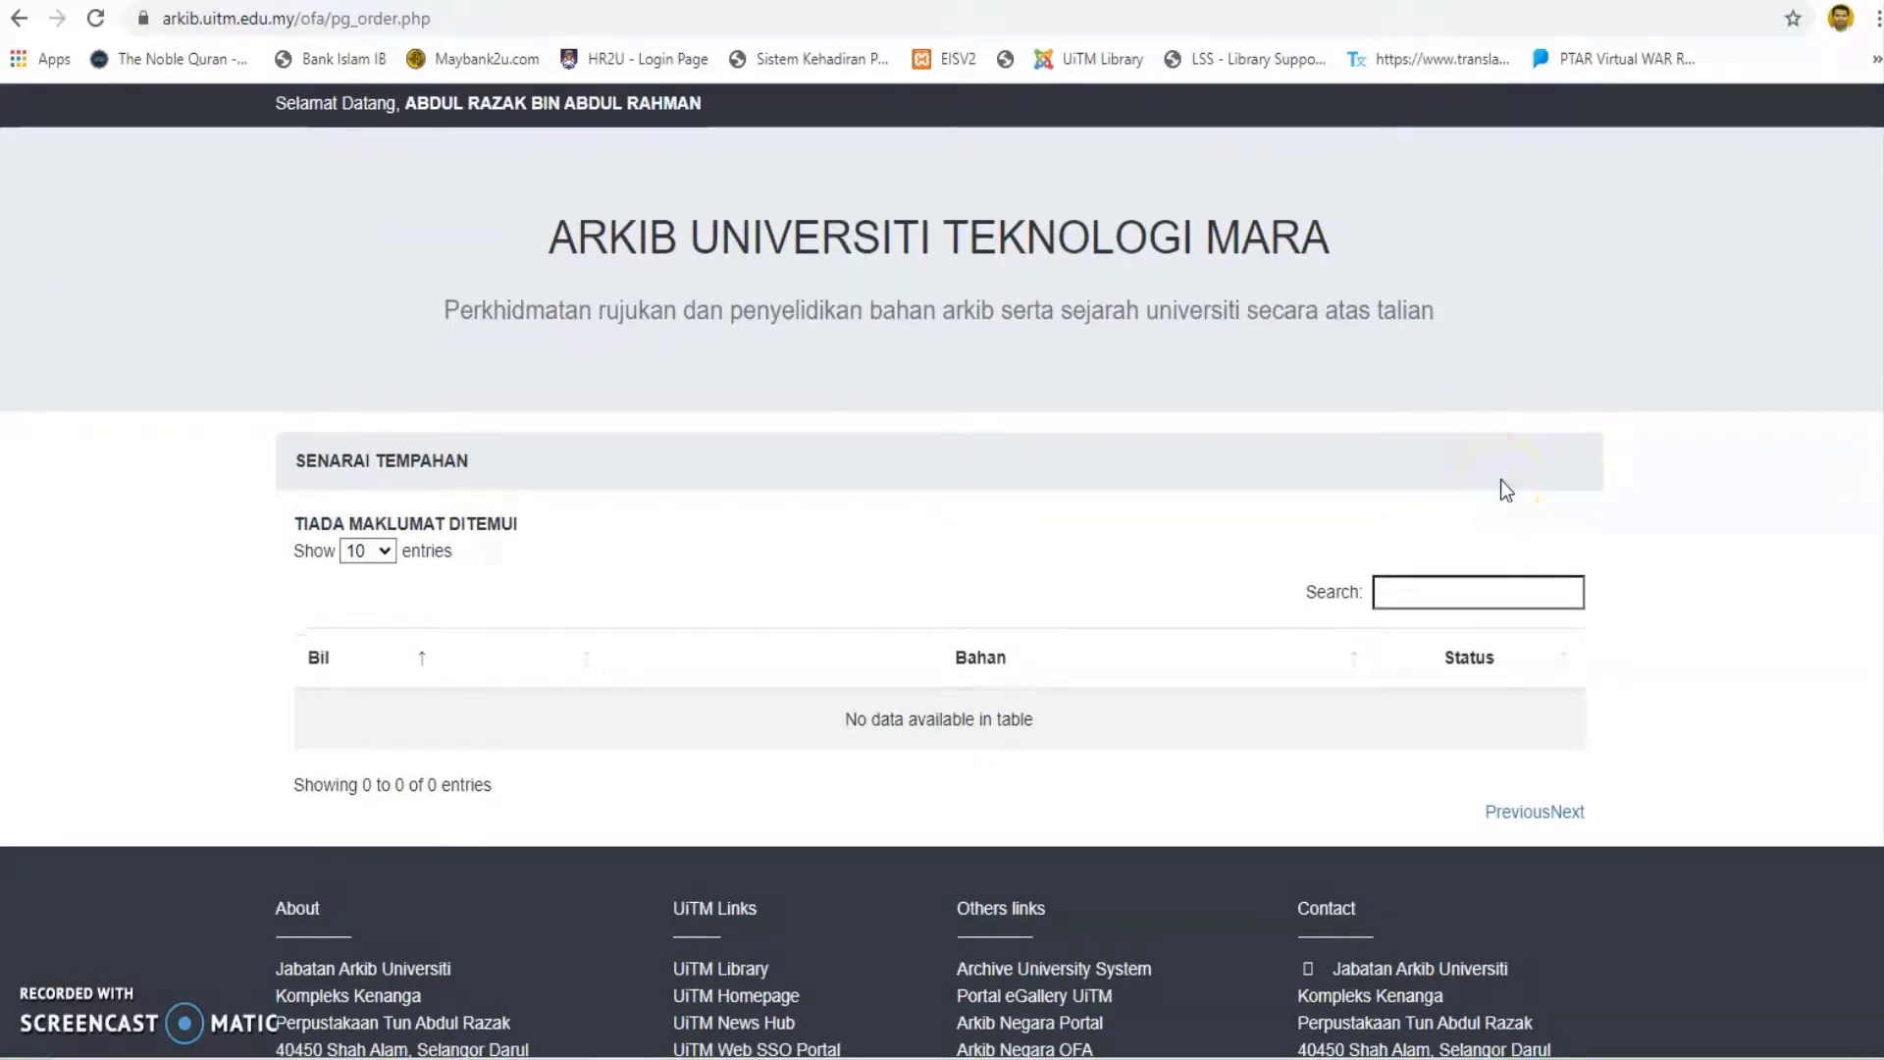
{"action": "scroll", "coordinate": [1443, 471], "scroll_direction": "up", "scroll_amount": 1}
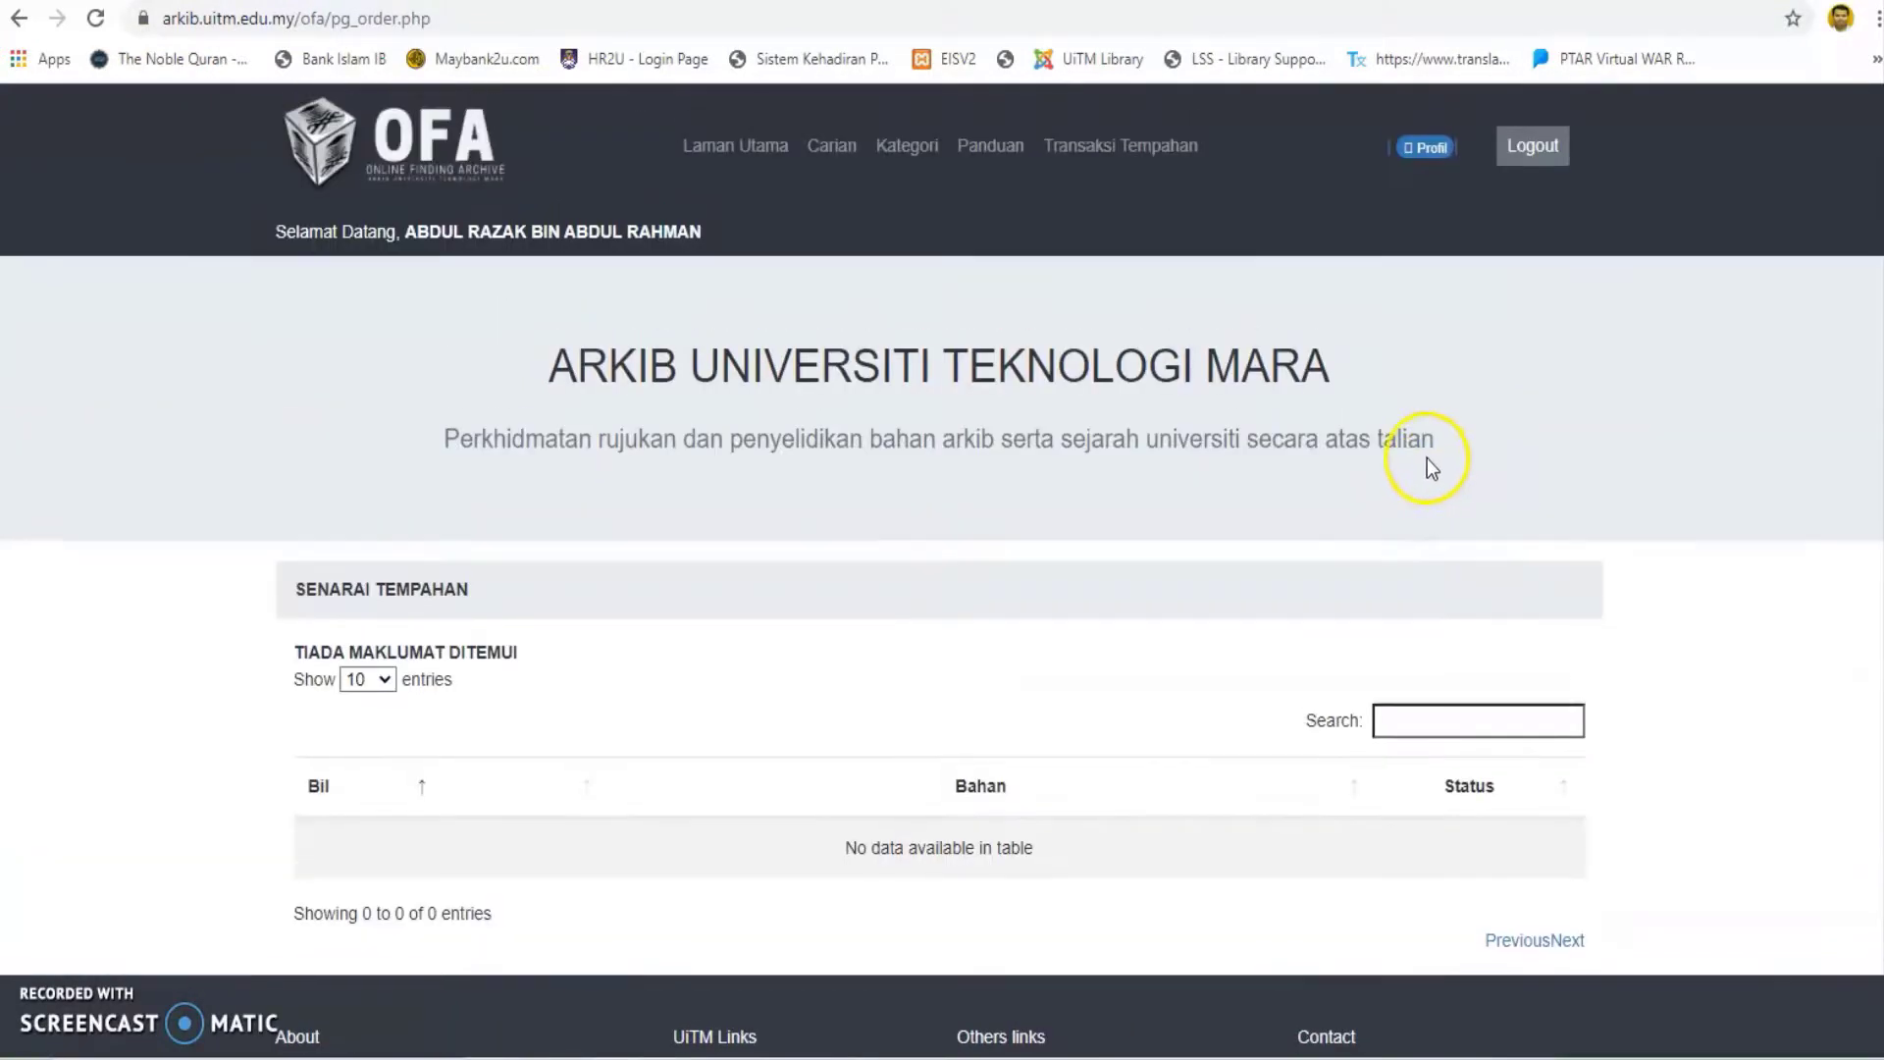
{"action": "left_click", "coordinate": [984, 157]}
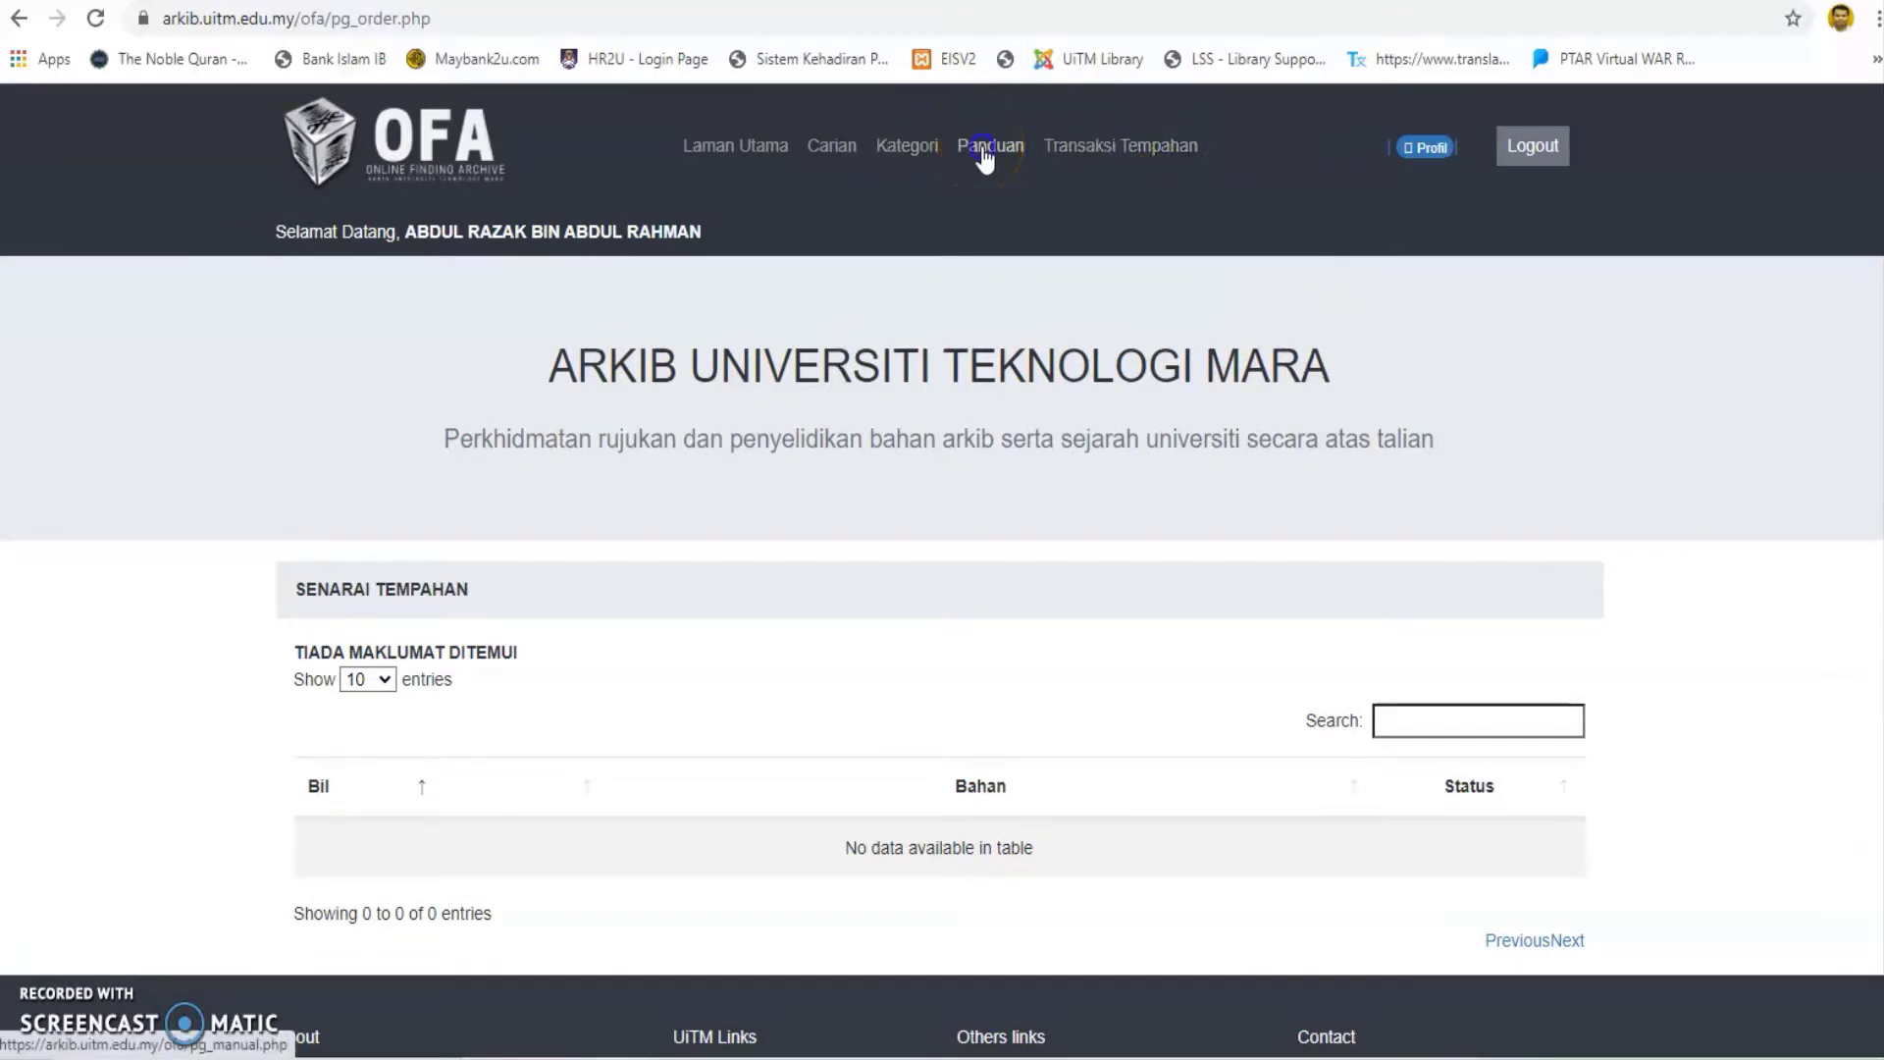
{"action": "left_click", "coordinate": [751, 350]}
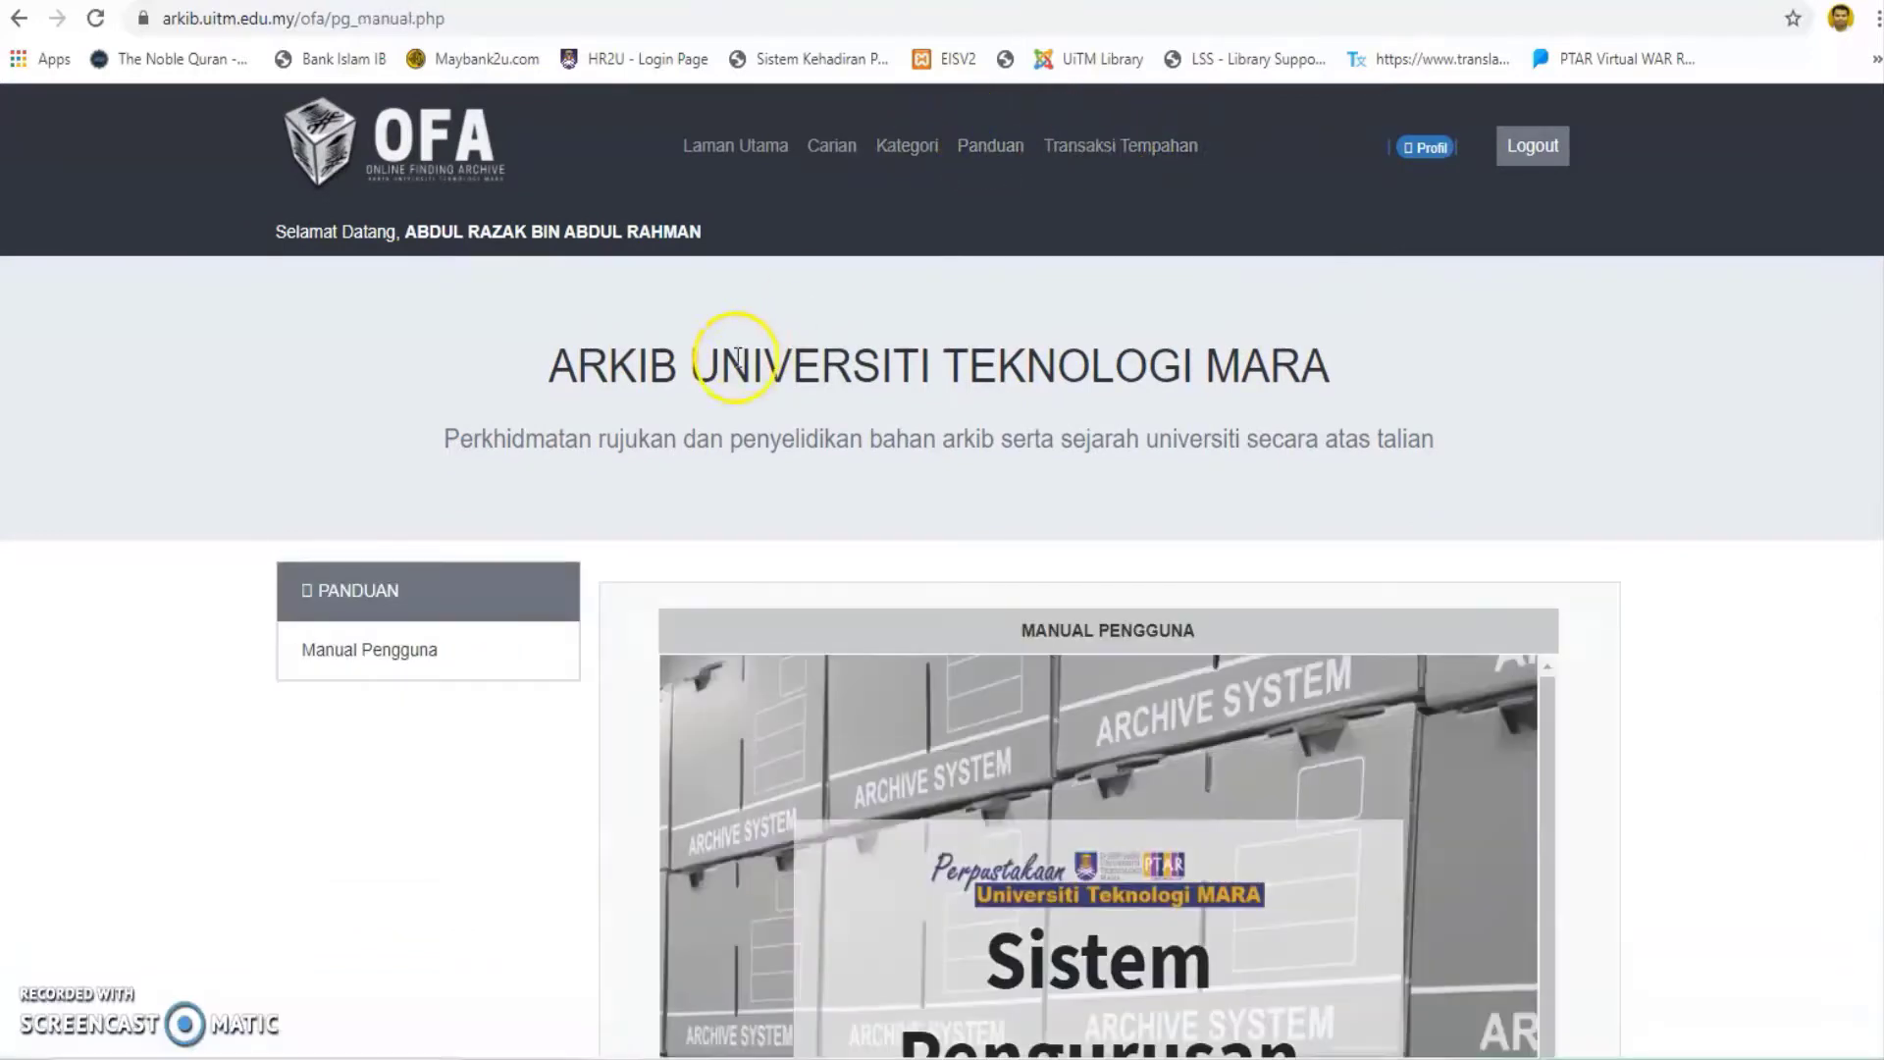